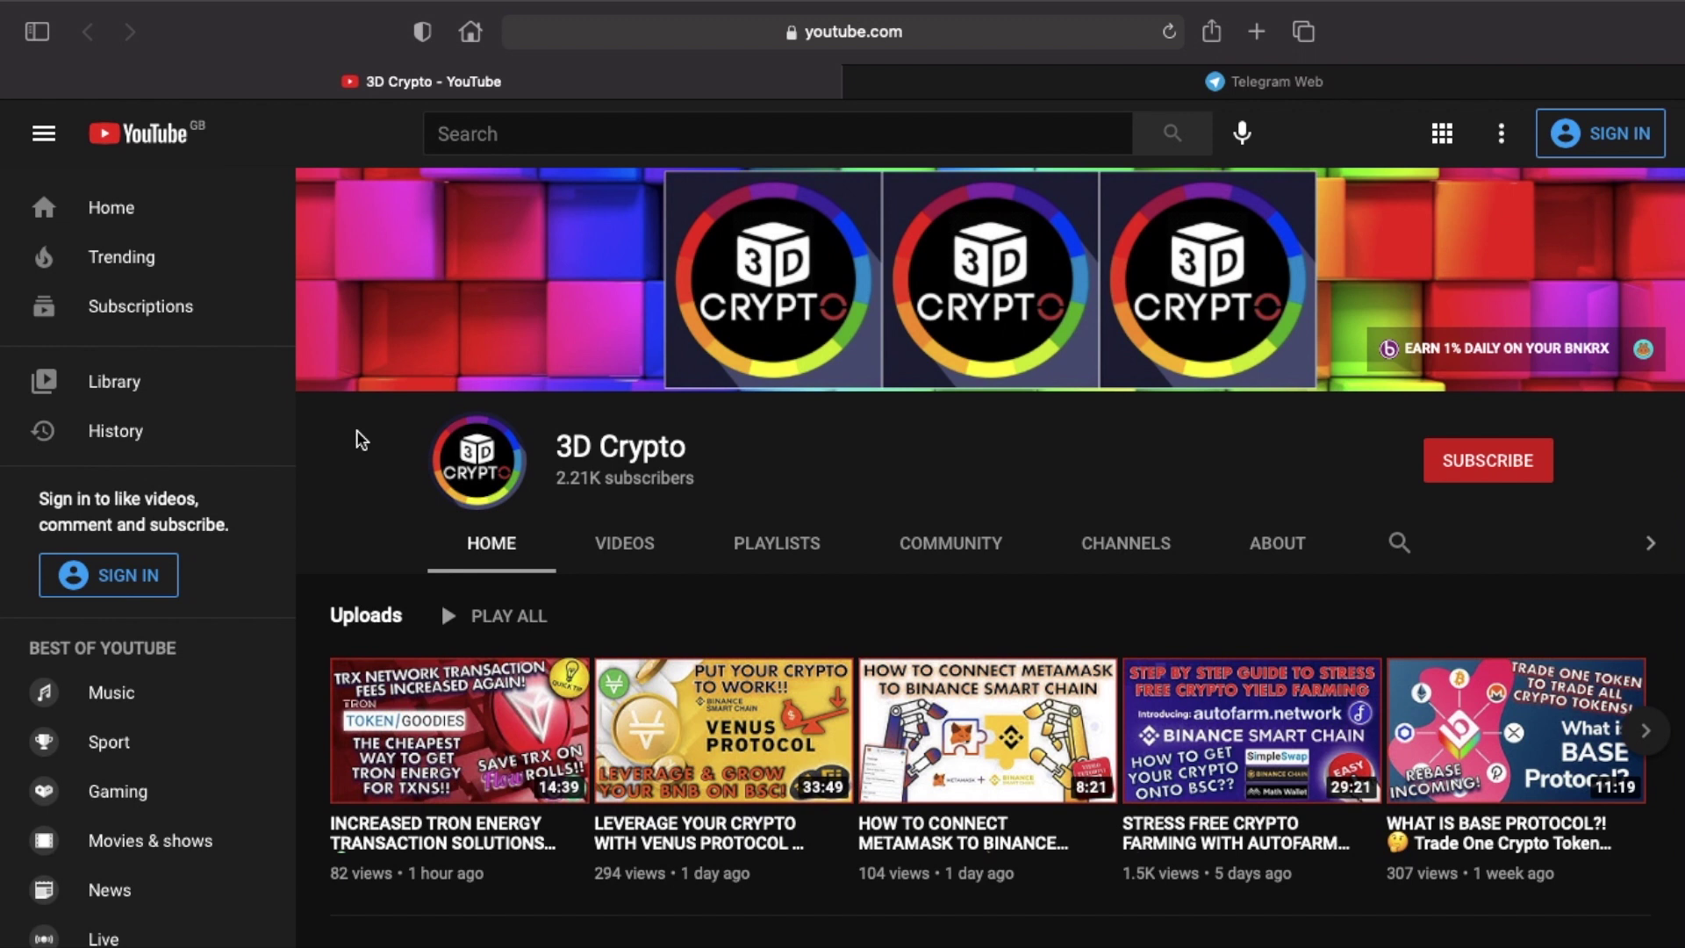
Switch from the Safari YouTube space to the Chrome window on bankroll.network.
key(ctrl+Right)
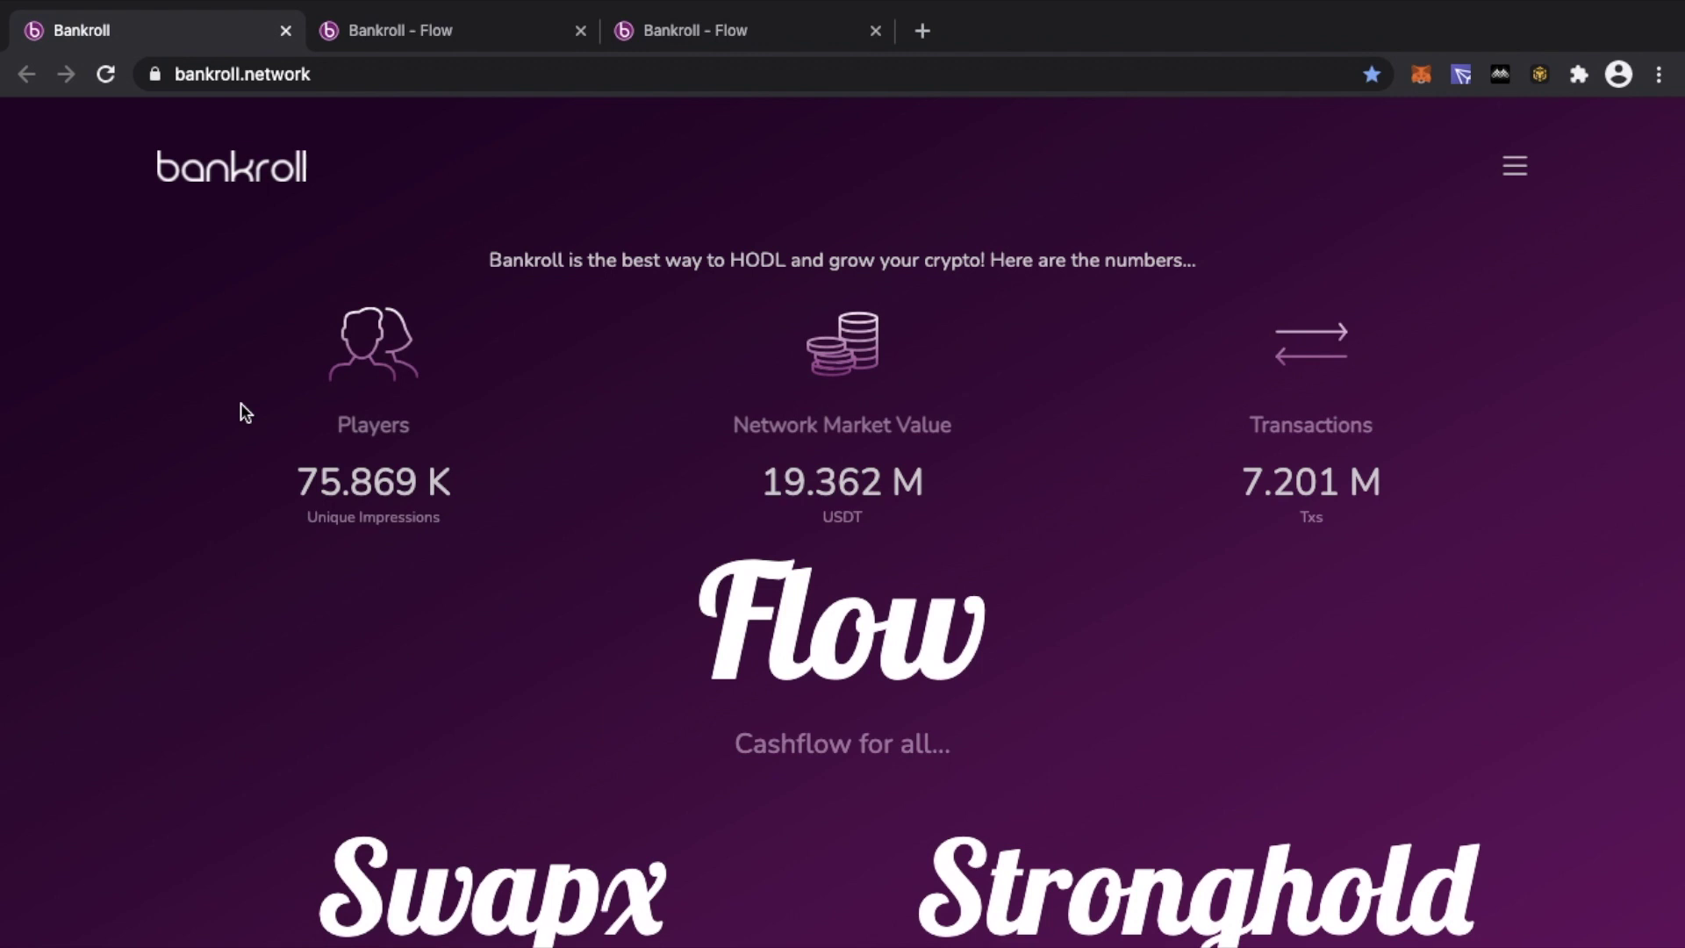
Bring up the 'Bankroll - Flow' v1 tab showing 6.126 BNKRX available and 4.948 K deposits.
click(441, 35)
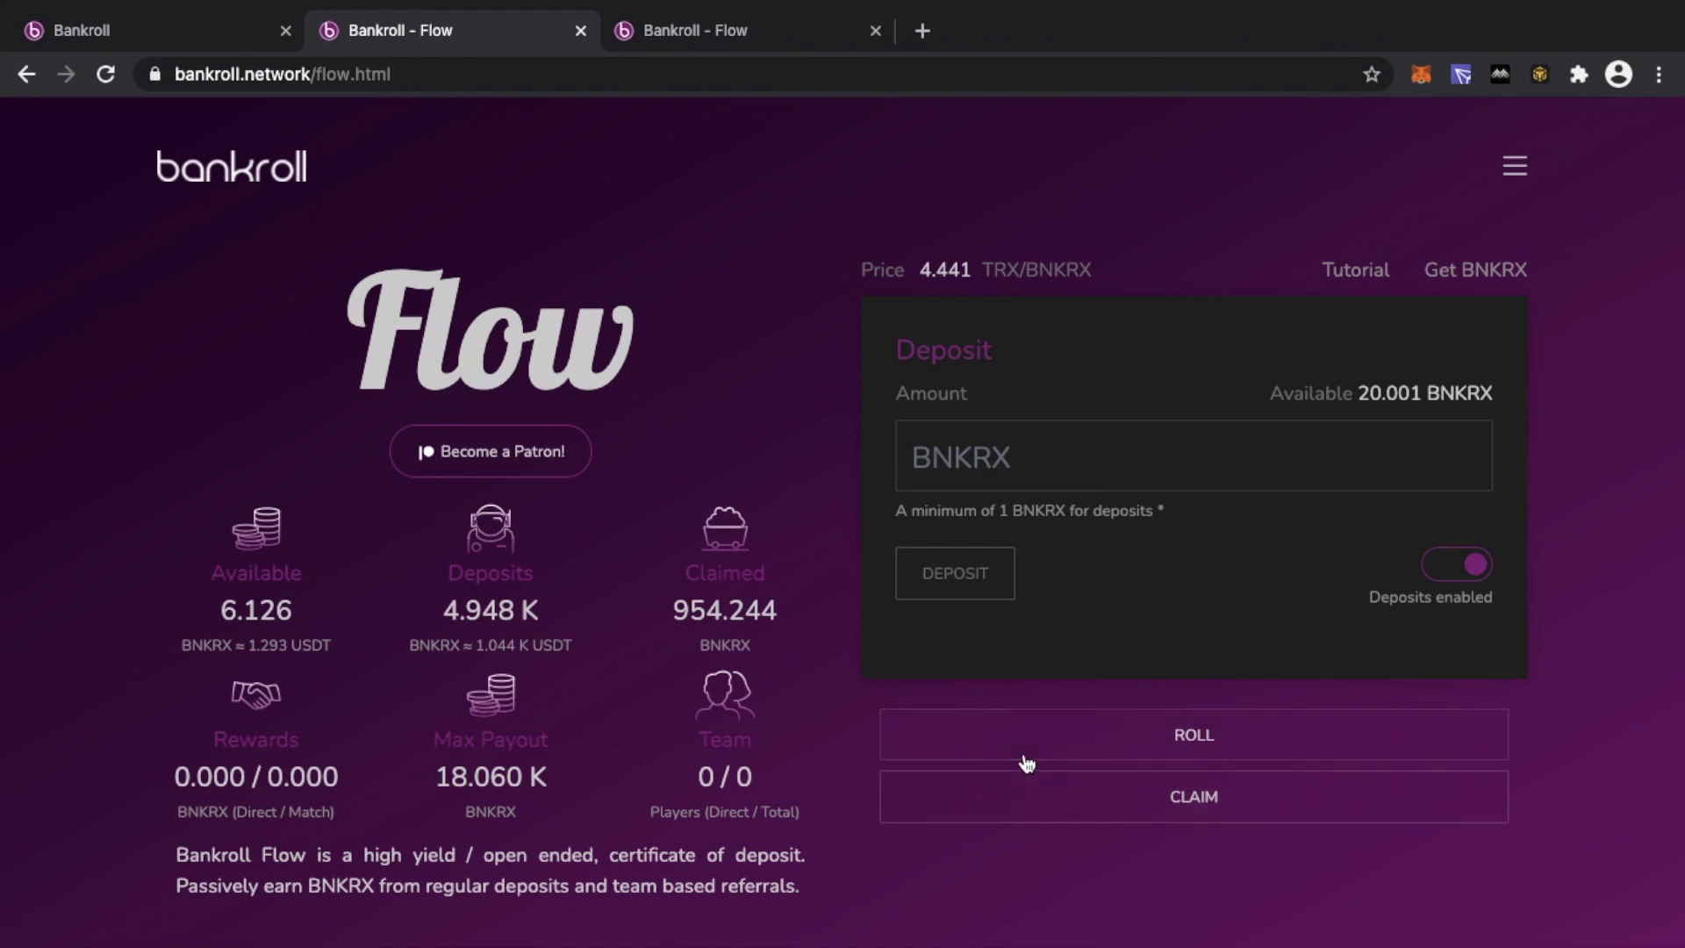
Roll the v1 available balance into deposits (now 4.954 K) and go back to the Bankroll home tab.
click(1170, 741)
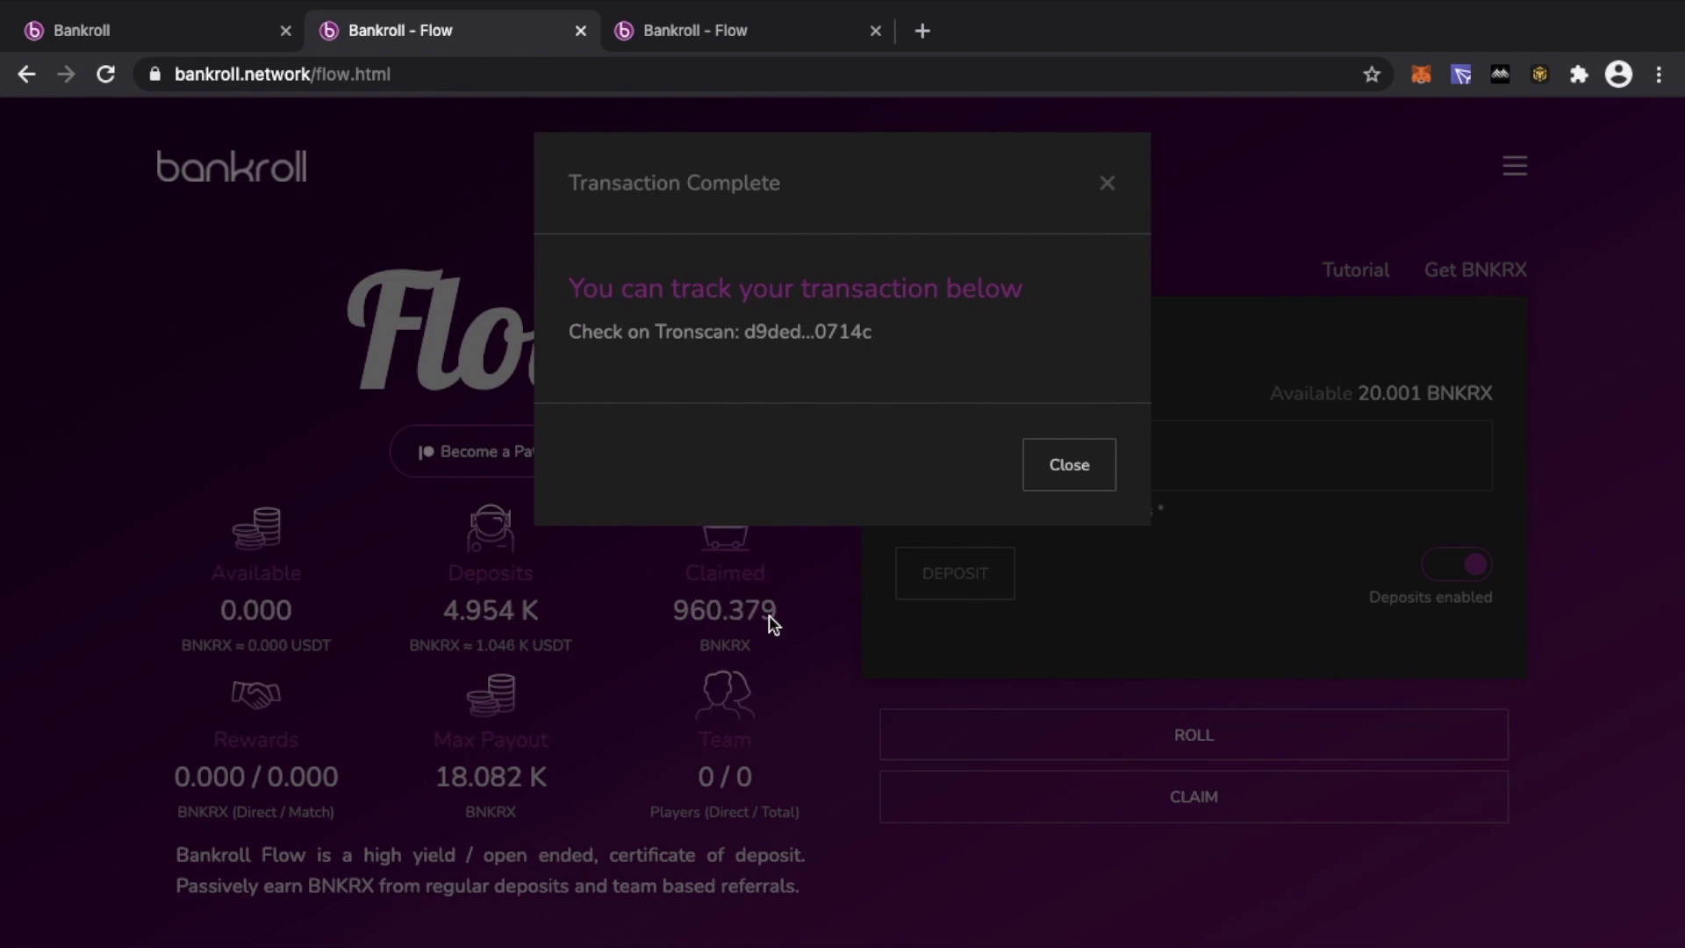
click(1069, 463)
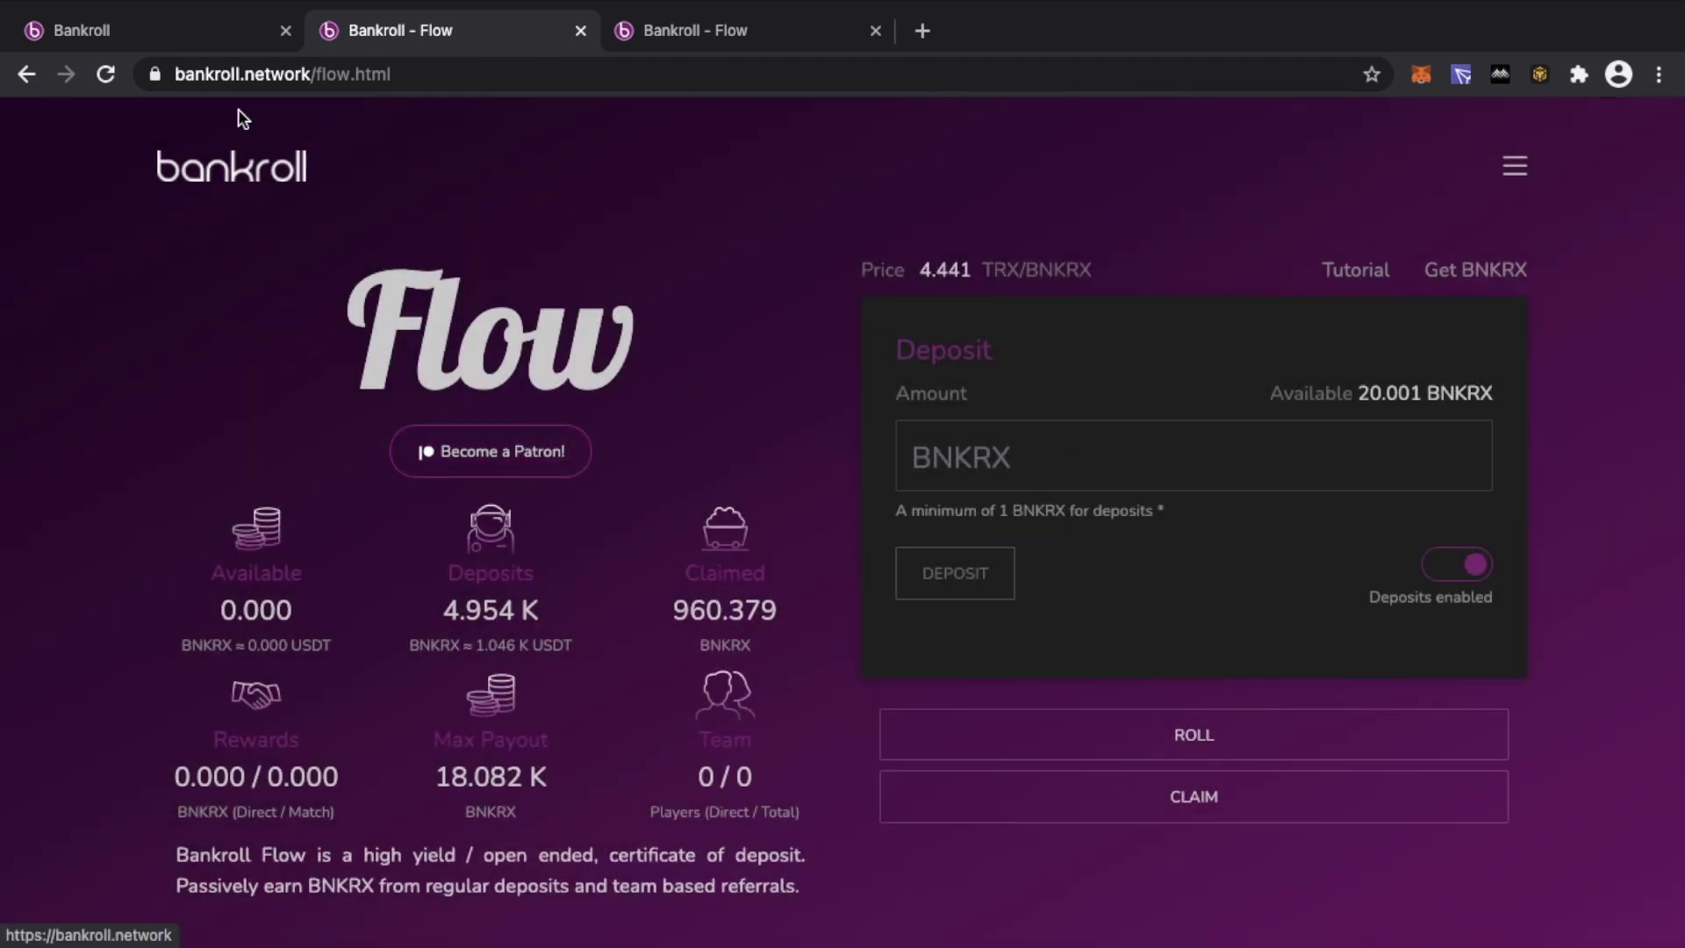
click(200, 32)
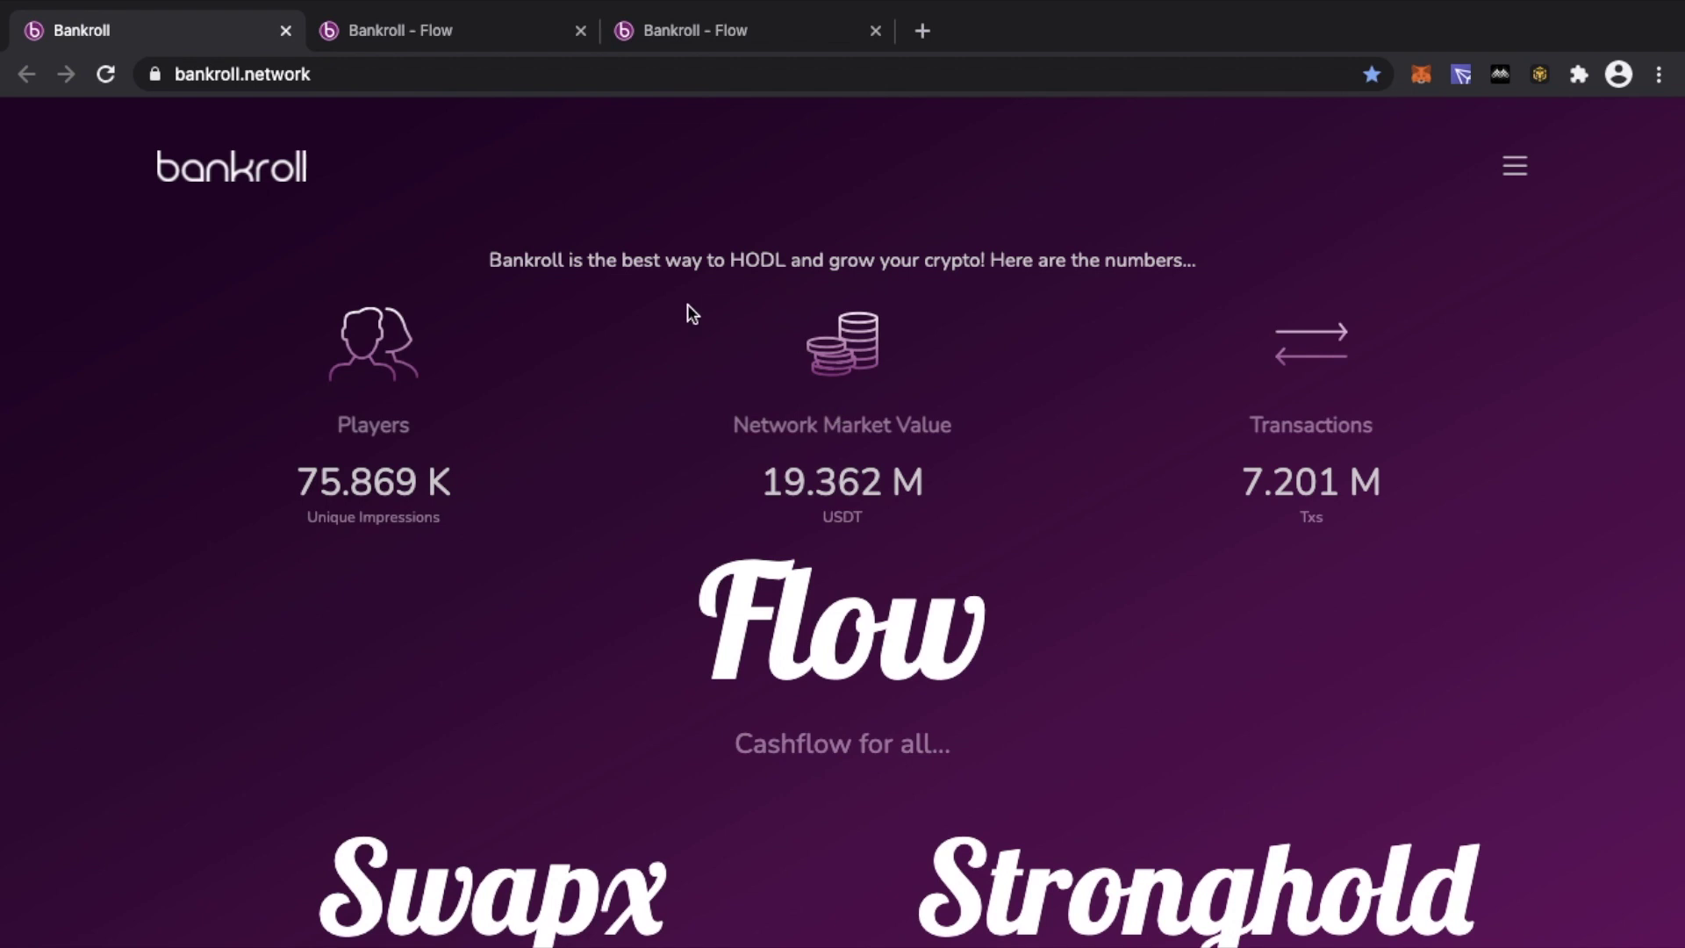
Open the Flow v1.2 page, showing zero balances and 20.001 BNKRX available.
click(733, 35)
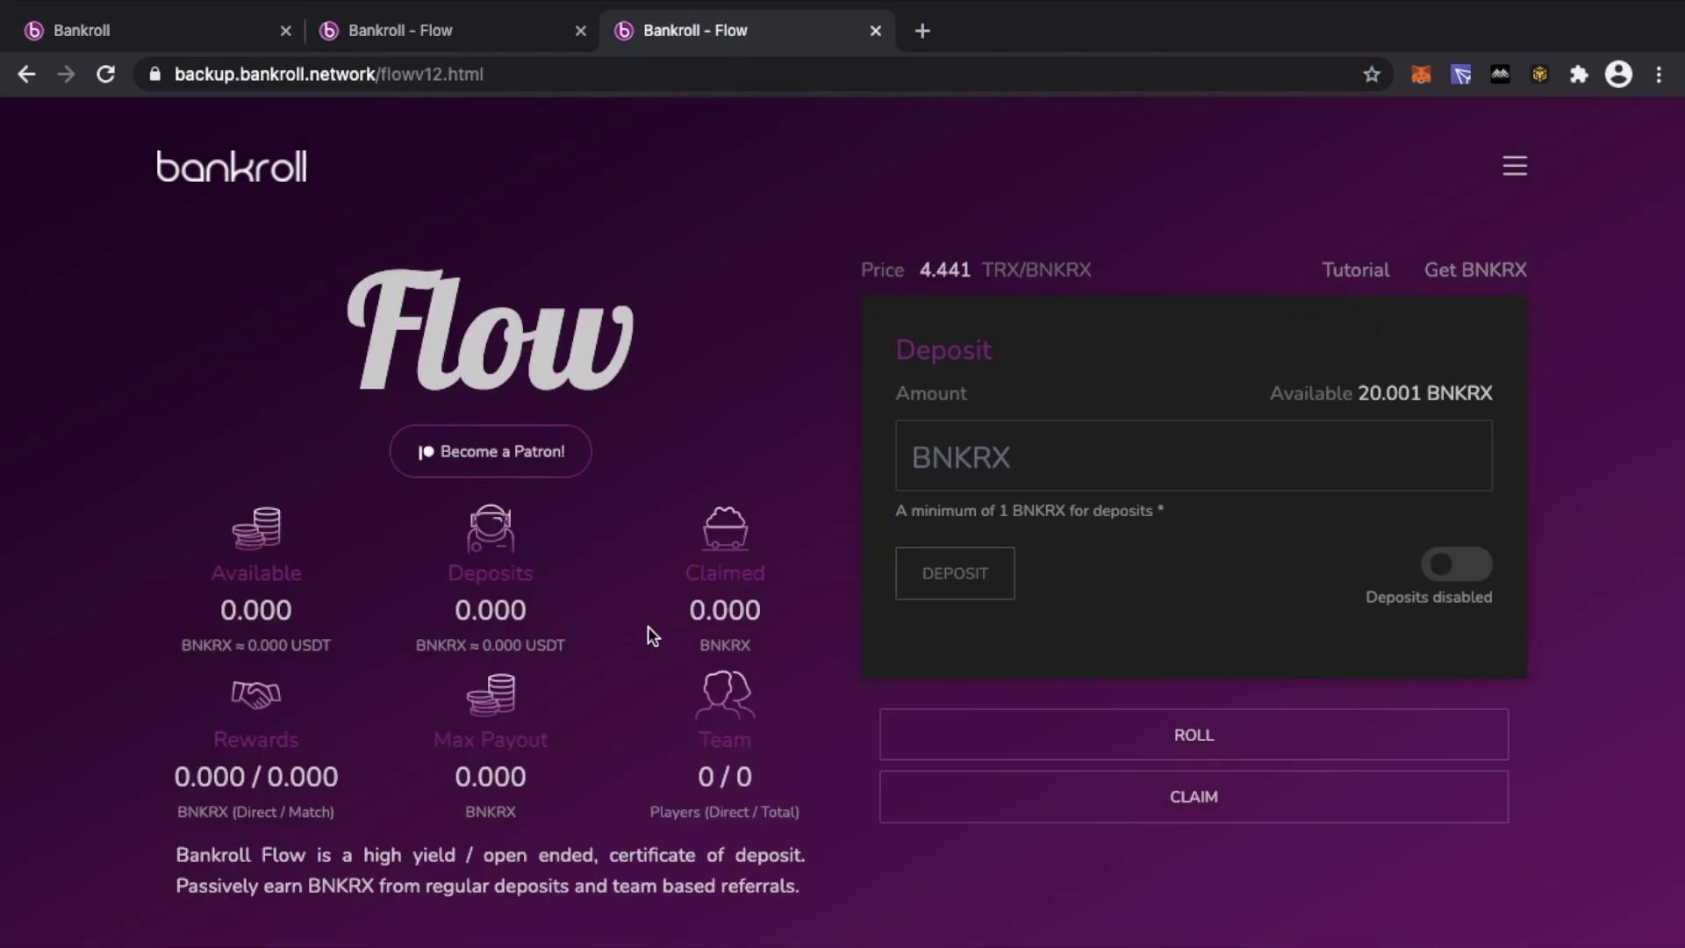
scroll(648, 625, down, 1)
scroll(648, 625, up, 1)
scroll(860, 546, down, 19)
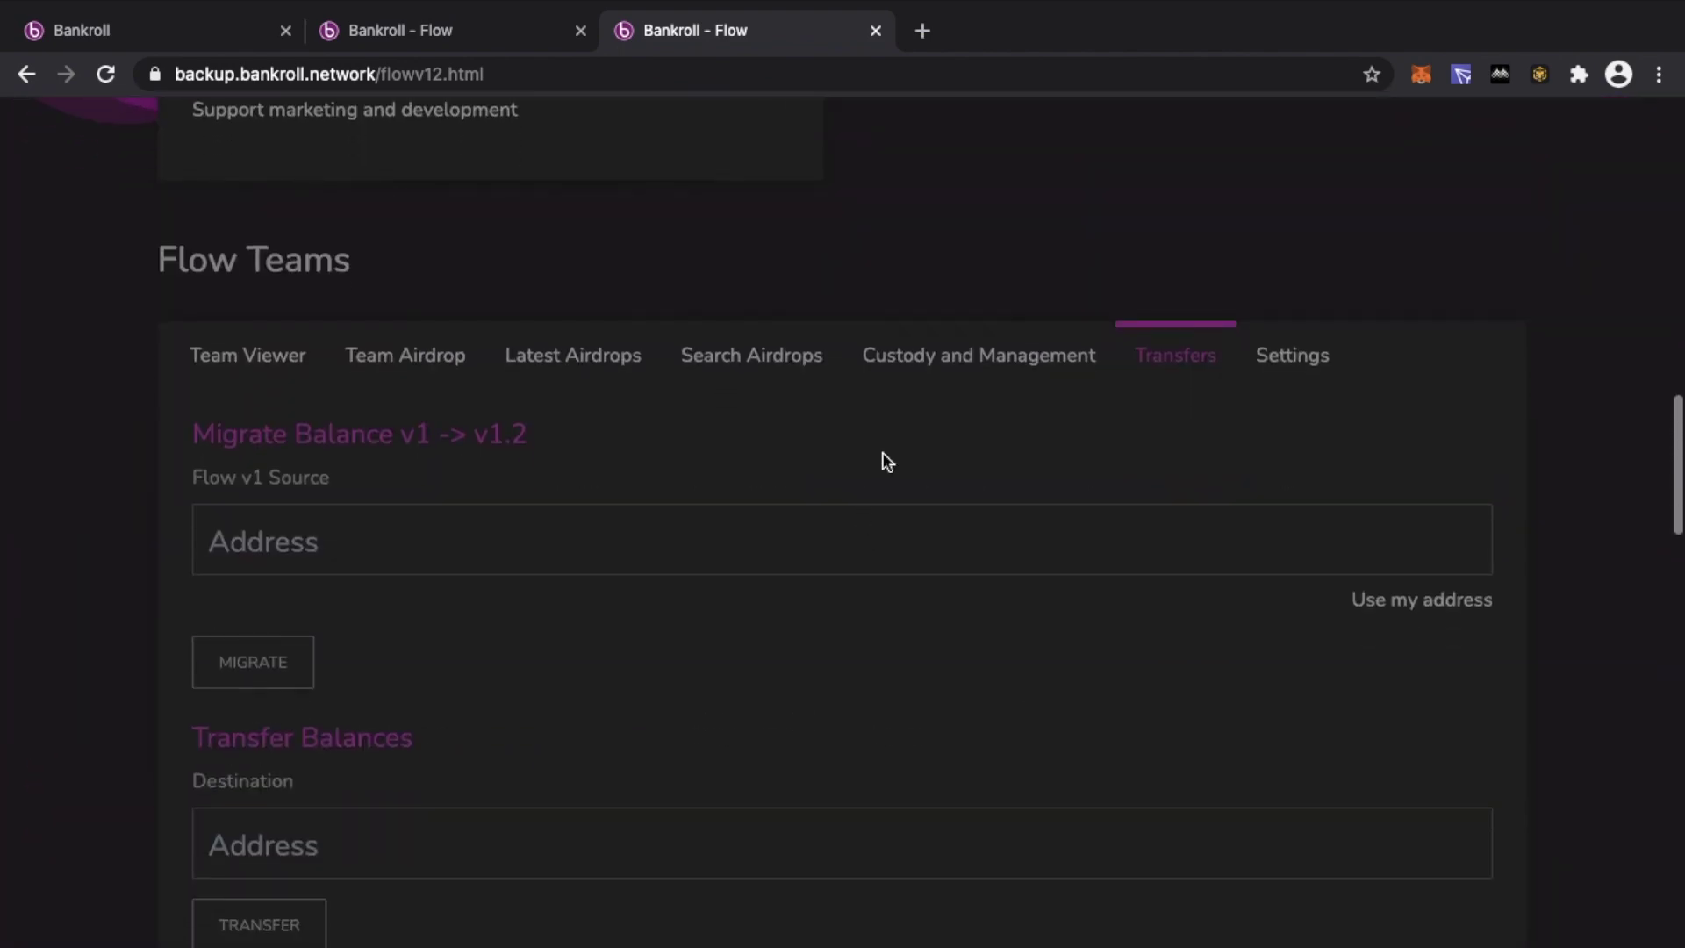
Browse the Flow Teams sections: Team Viewer, Team Airdrop, Custody and Management, and Transfers.
click(247, 367)
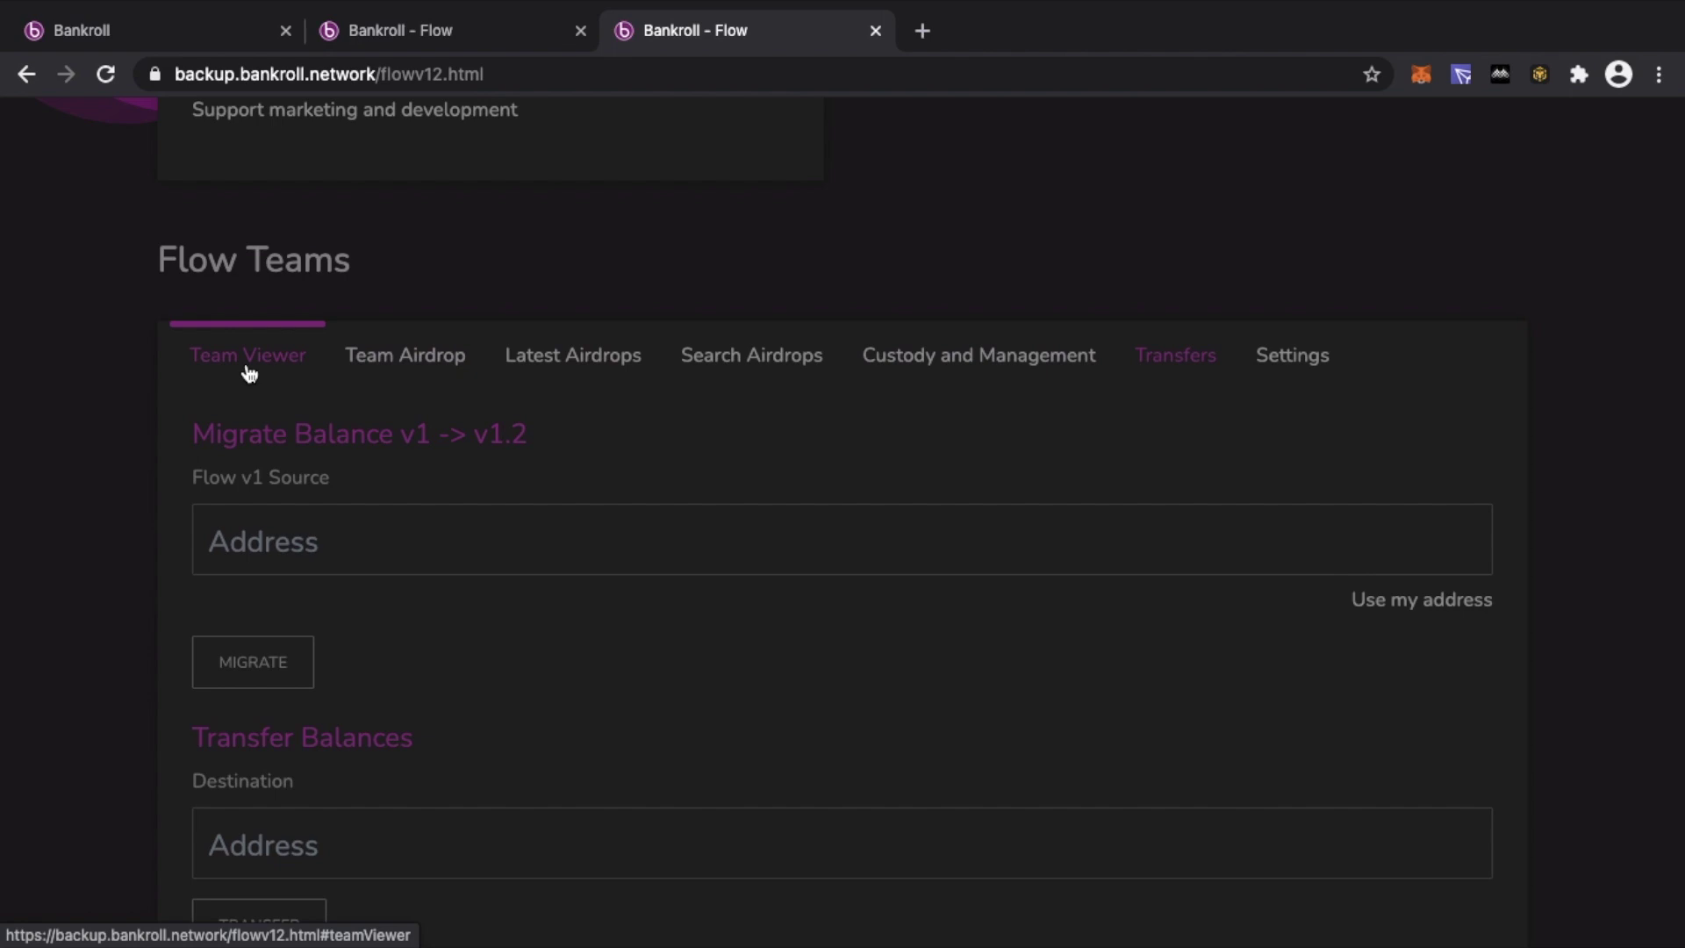
click(439, 361)
click(989, 351)
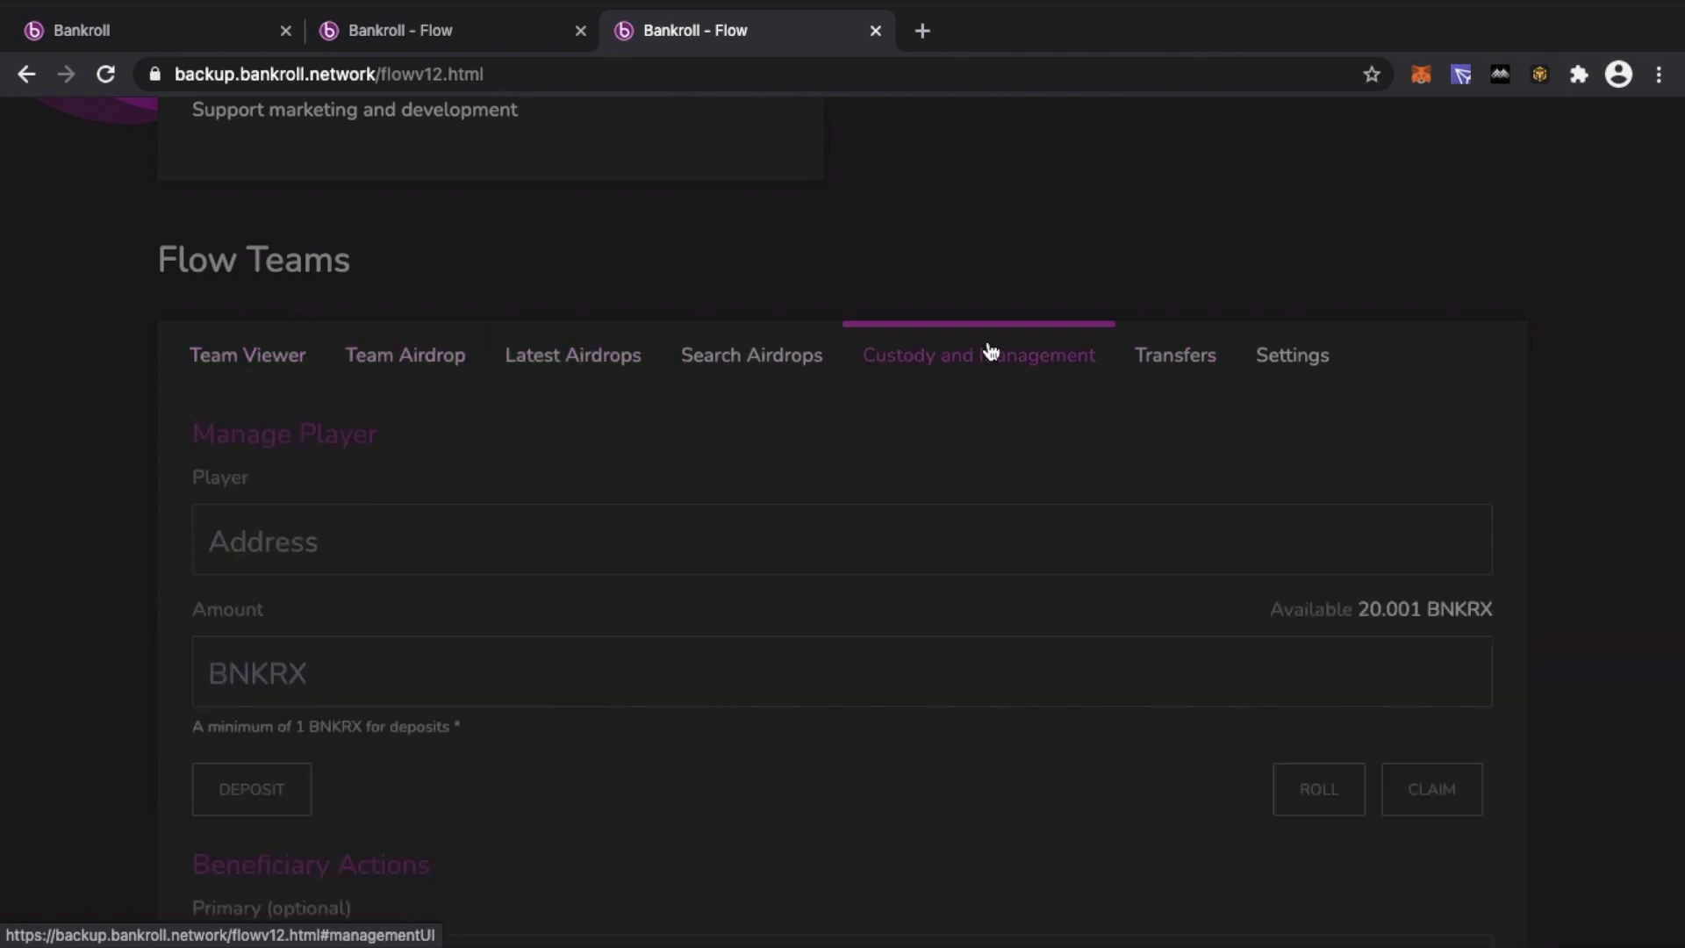
click(1196, 363)
scroll(1007, 274, down, 3)
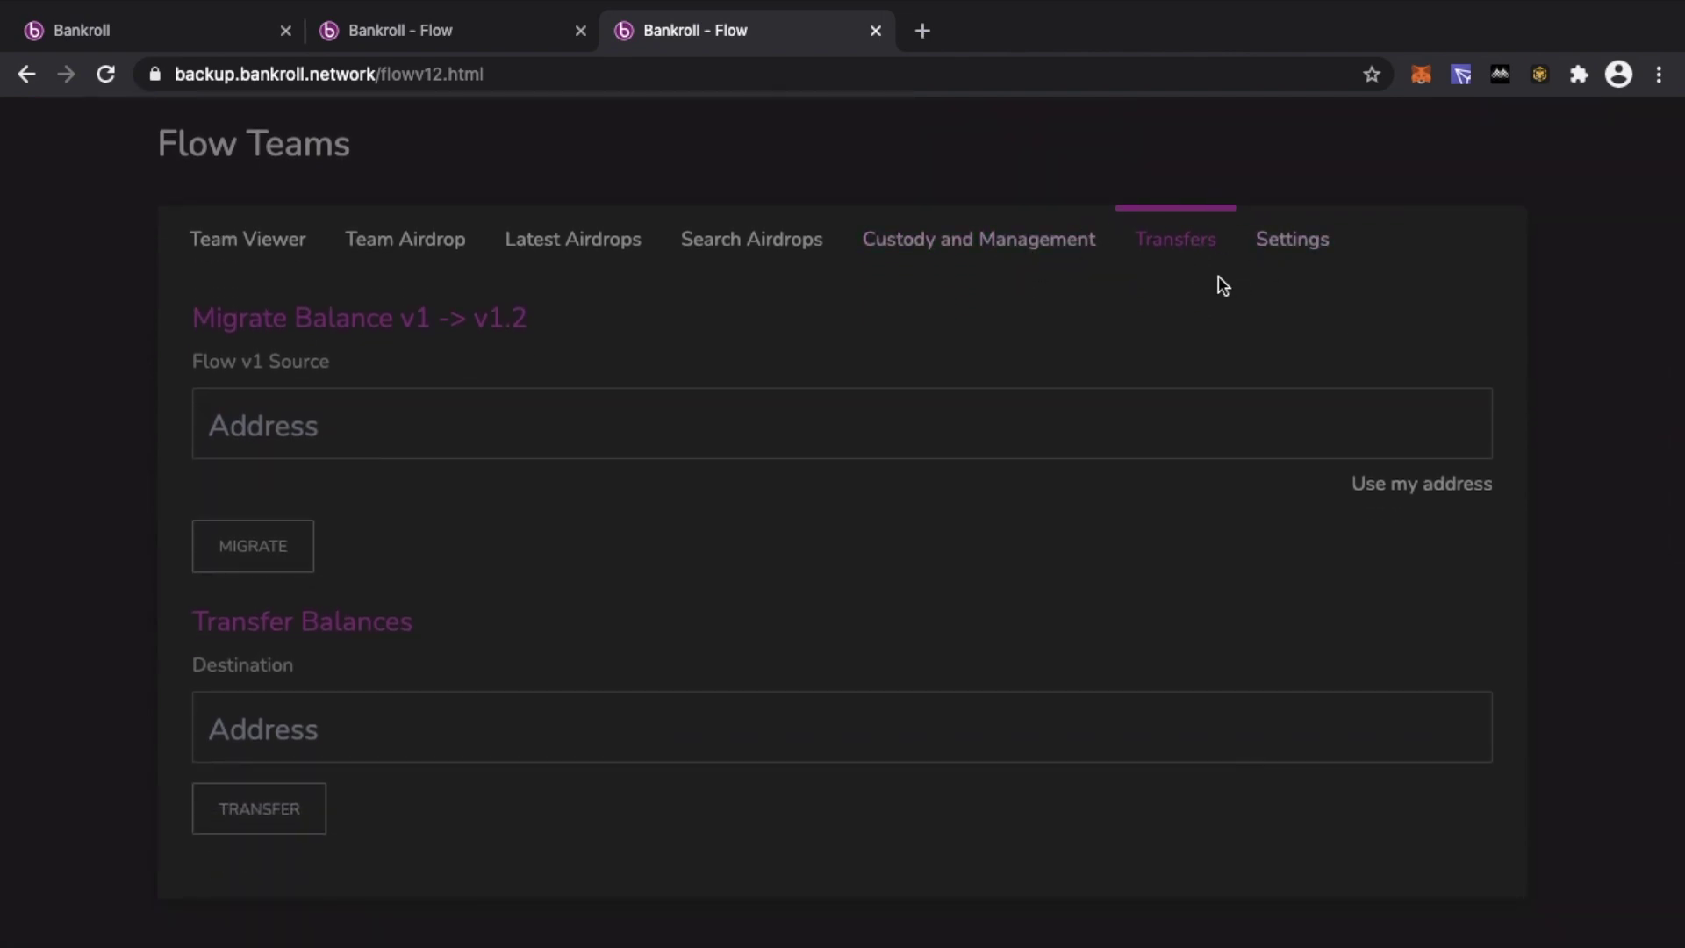
scroll(1222, 285, up, 1)
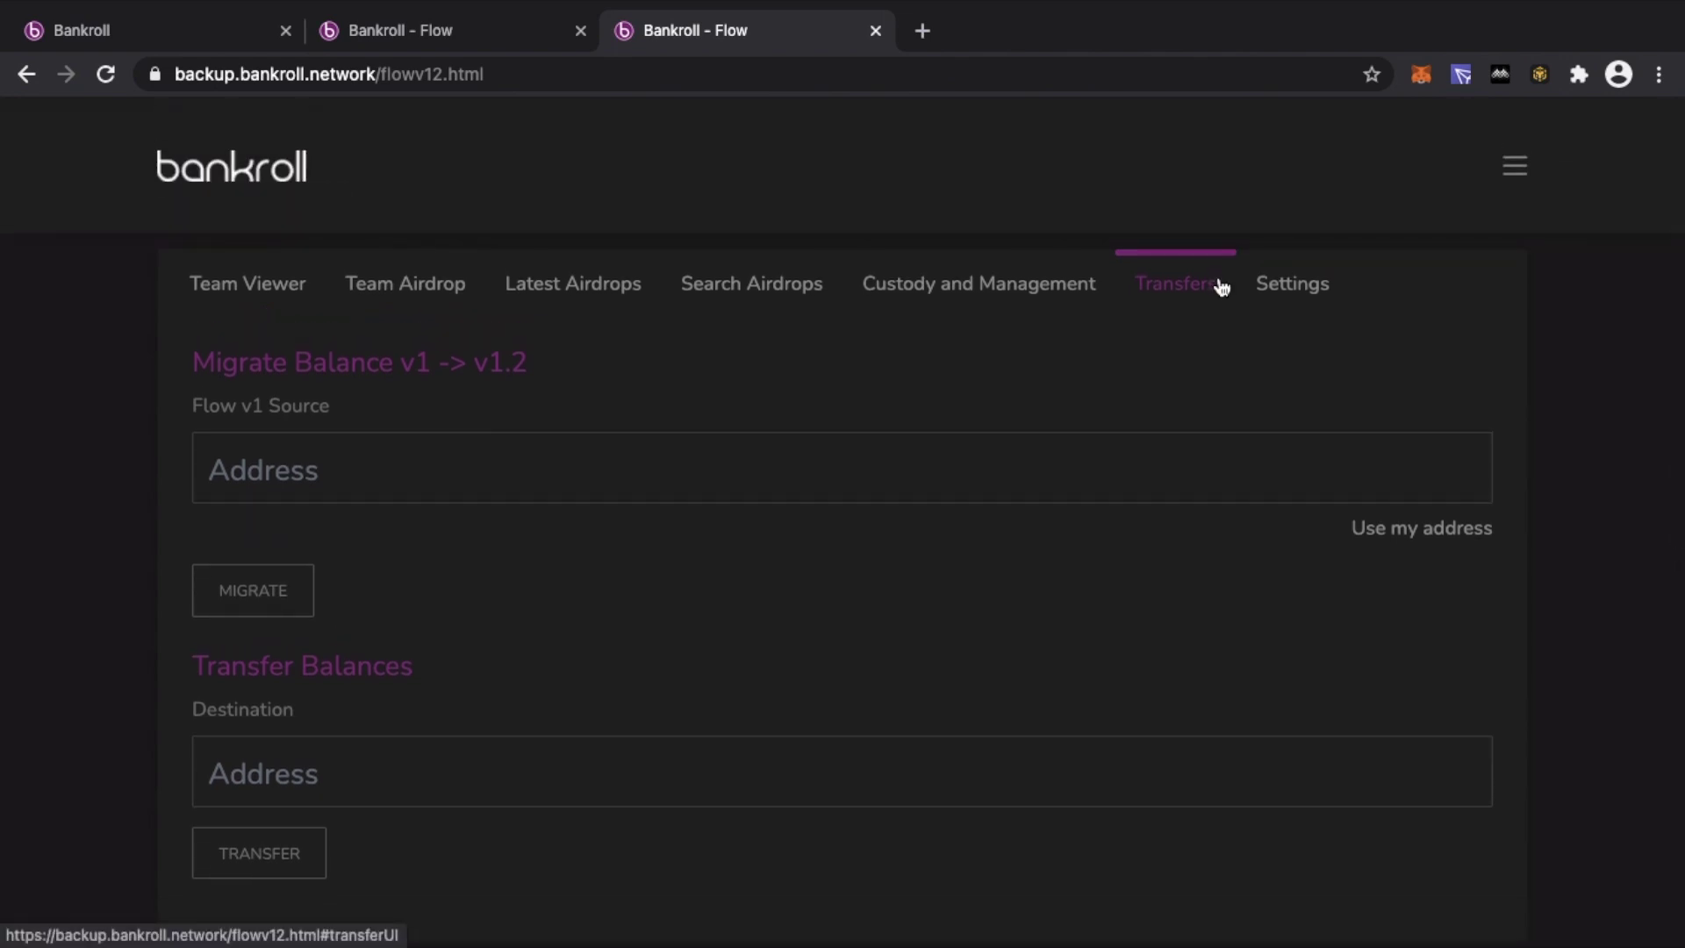
scroll(1222, 285, up, 4)
scroll(1223, 285, up, 15)
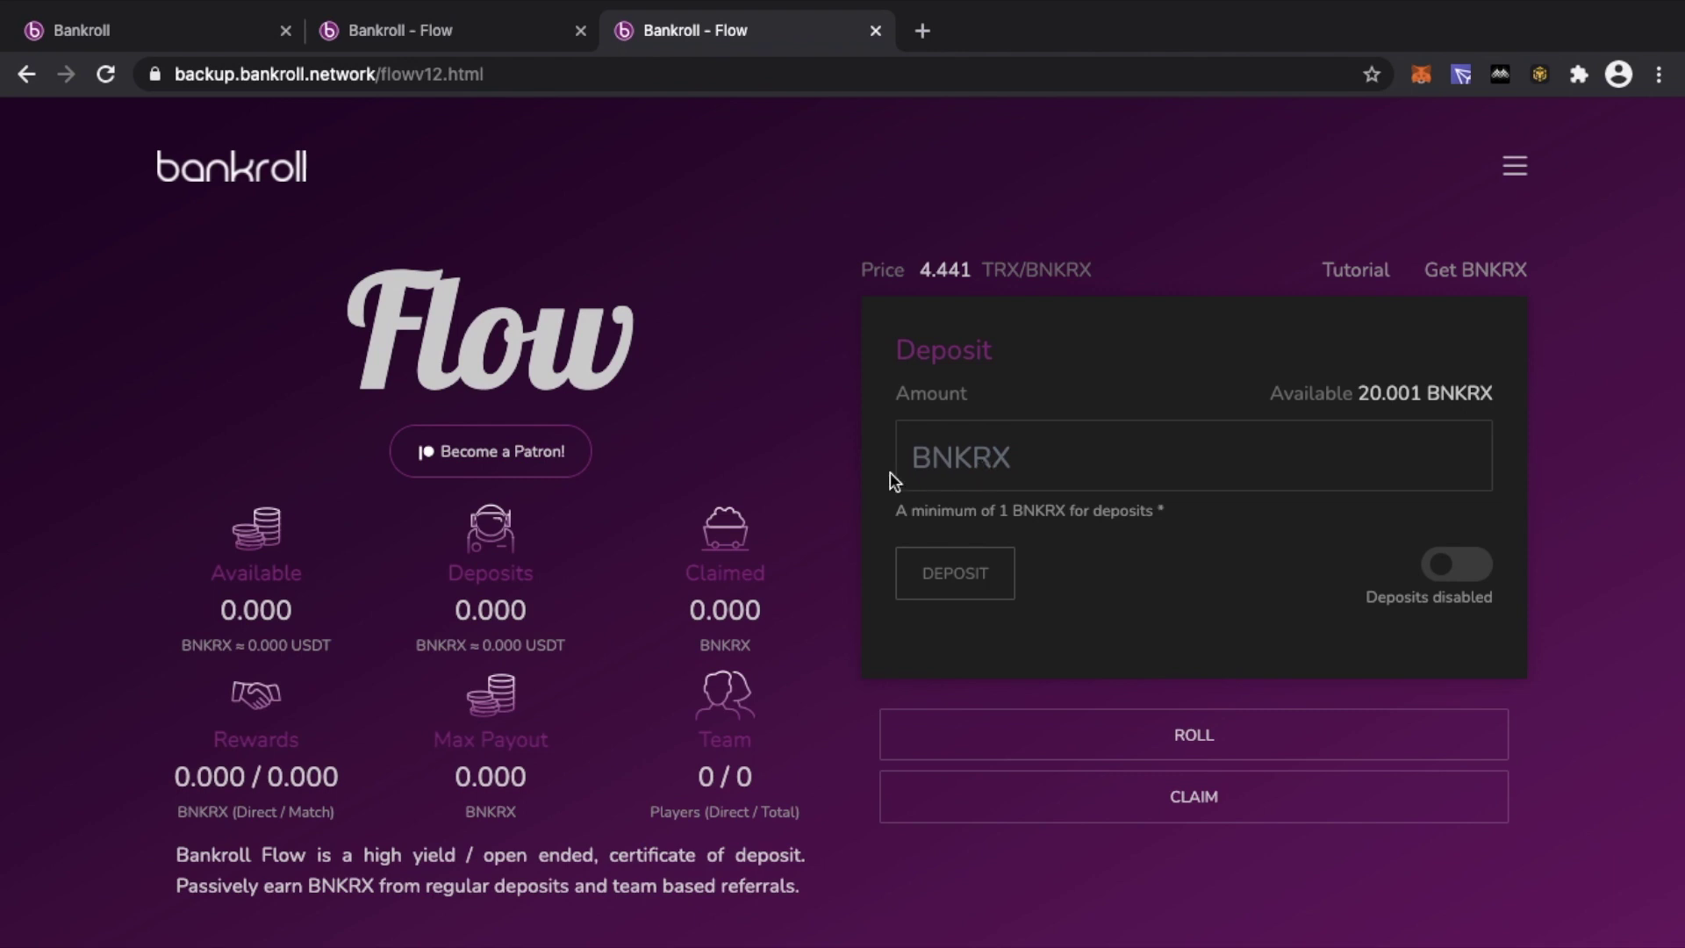
Turn on deposits for the v1.2 account and scroll down to the Get a Buddy panel.
click(1444, 572)
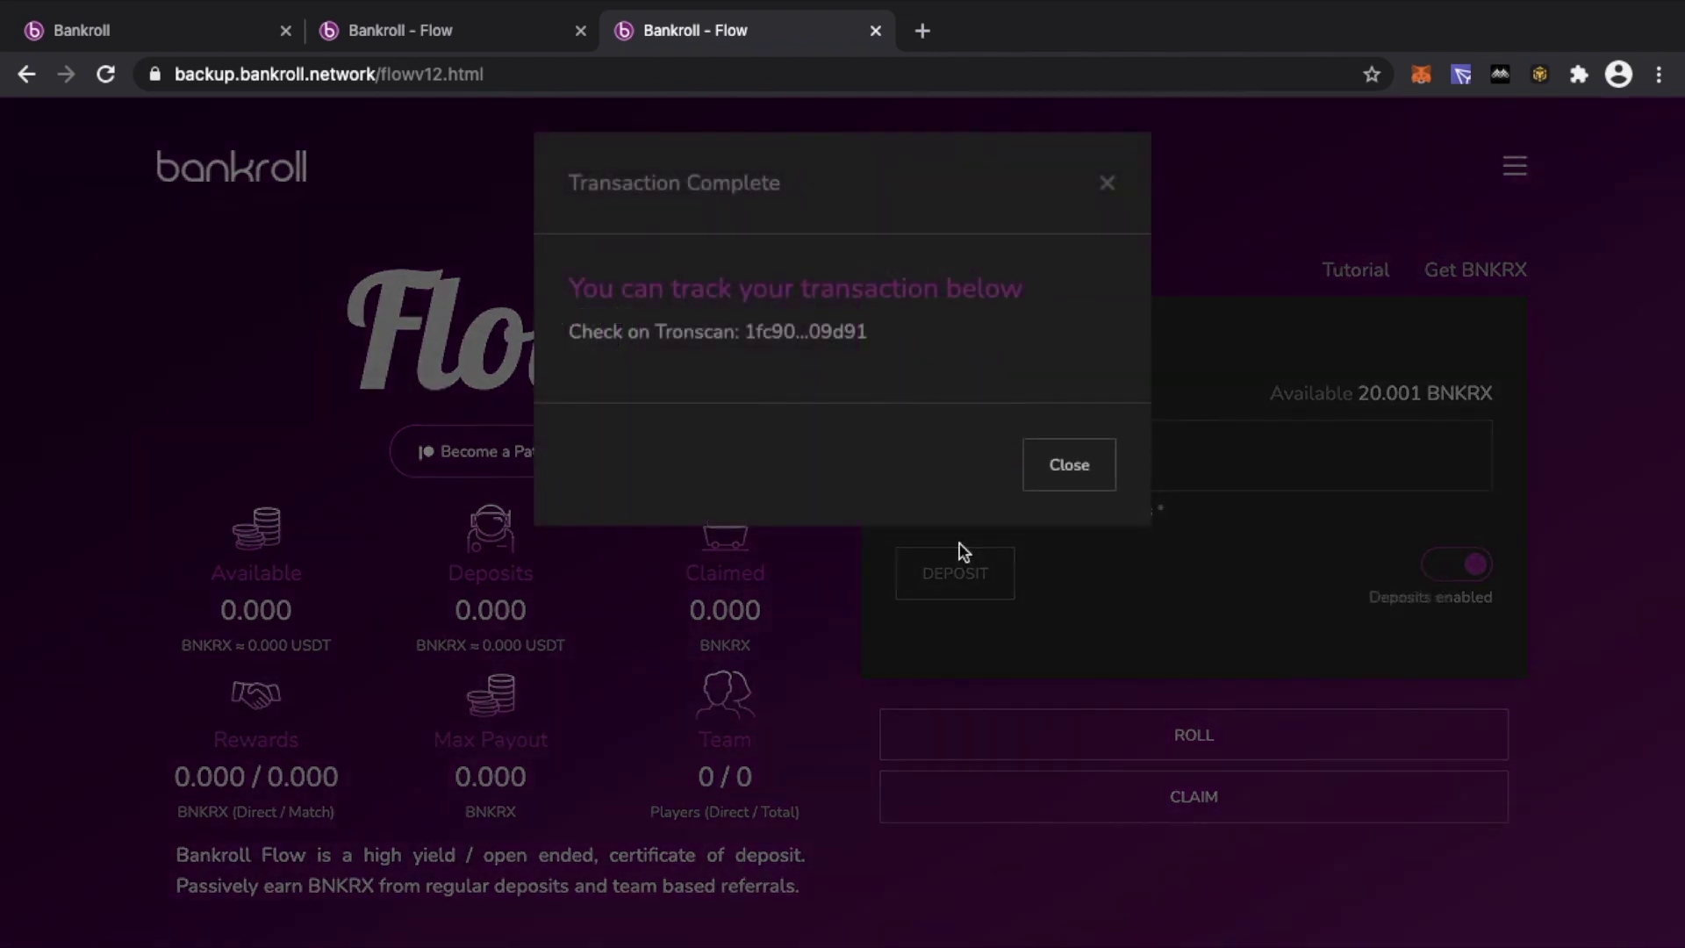
click(1049, 485)
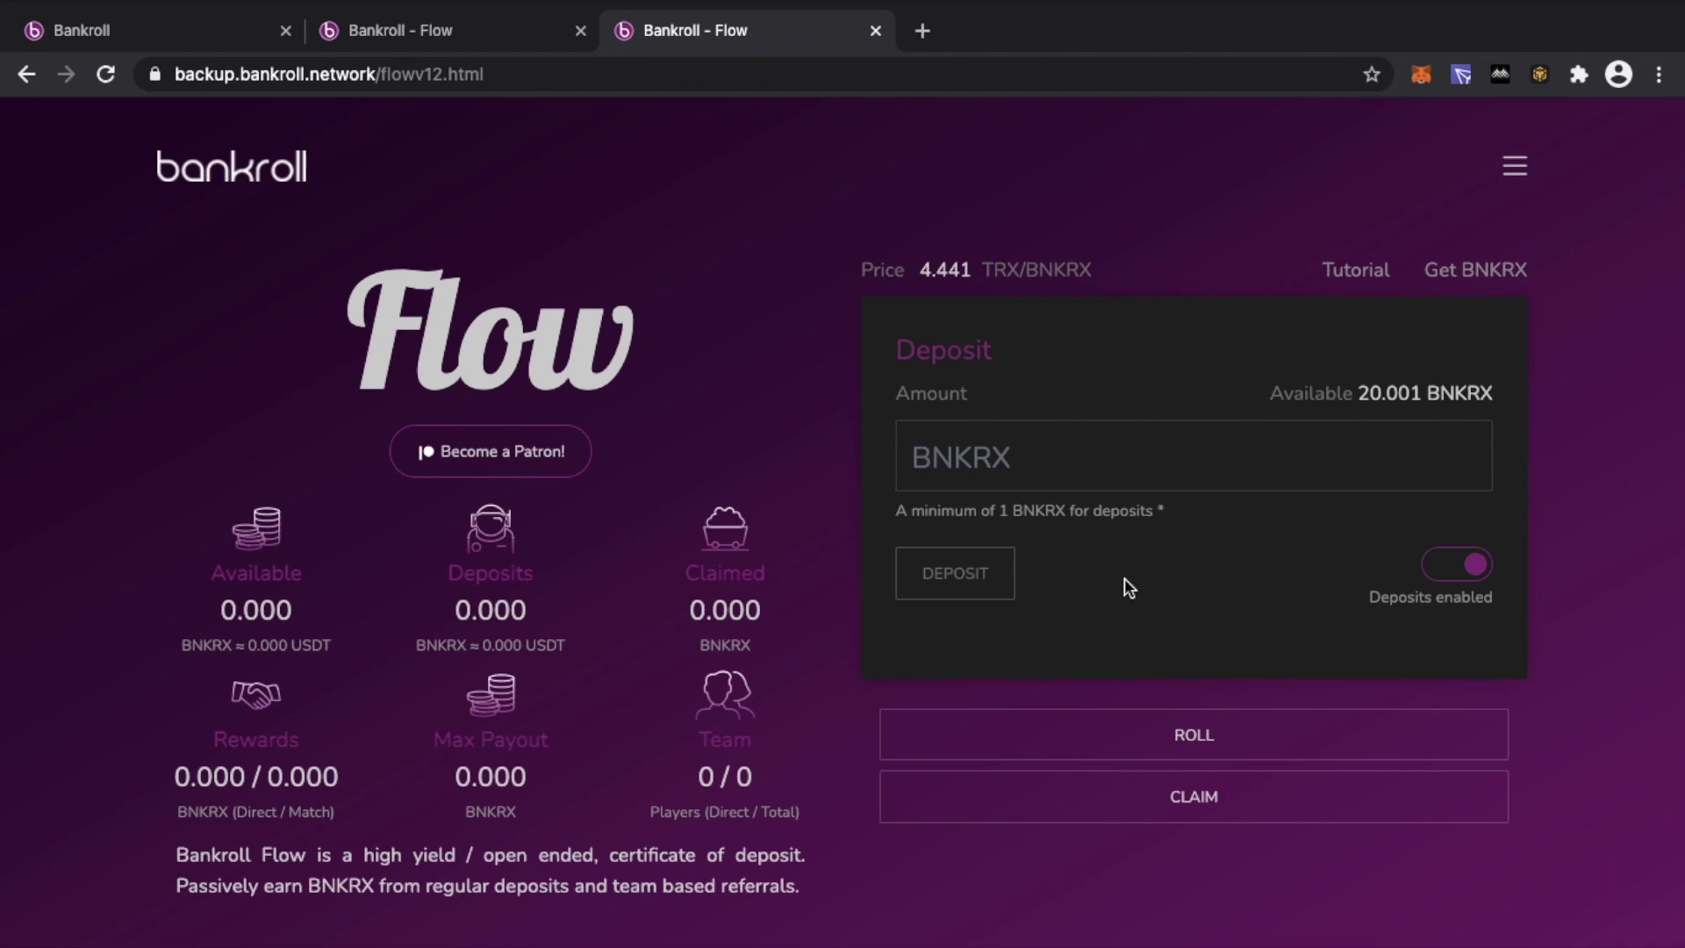
scroll(1125, 578, down, 3)
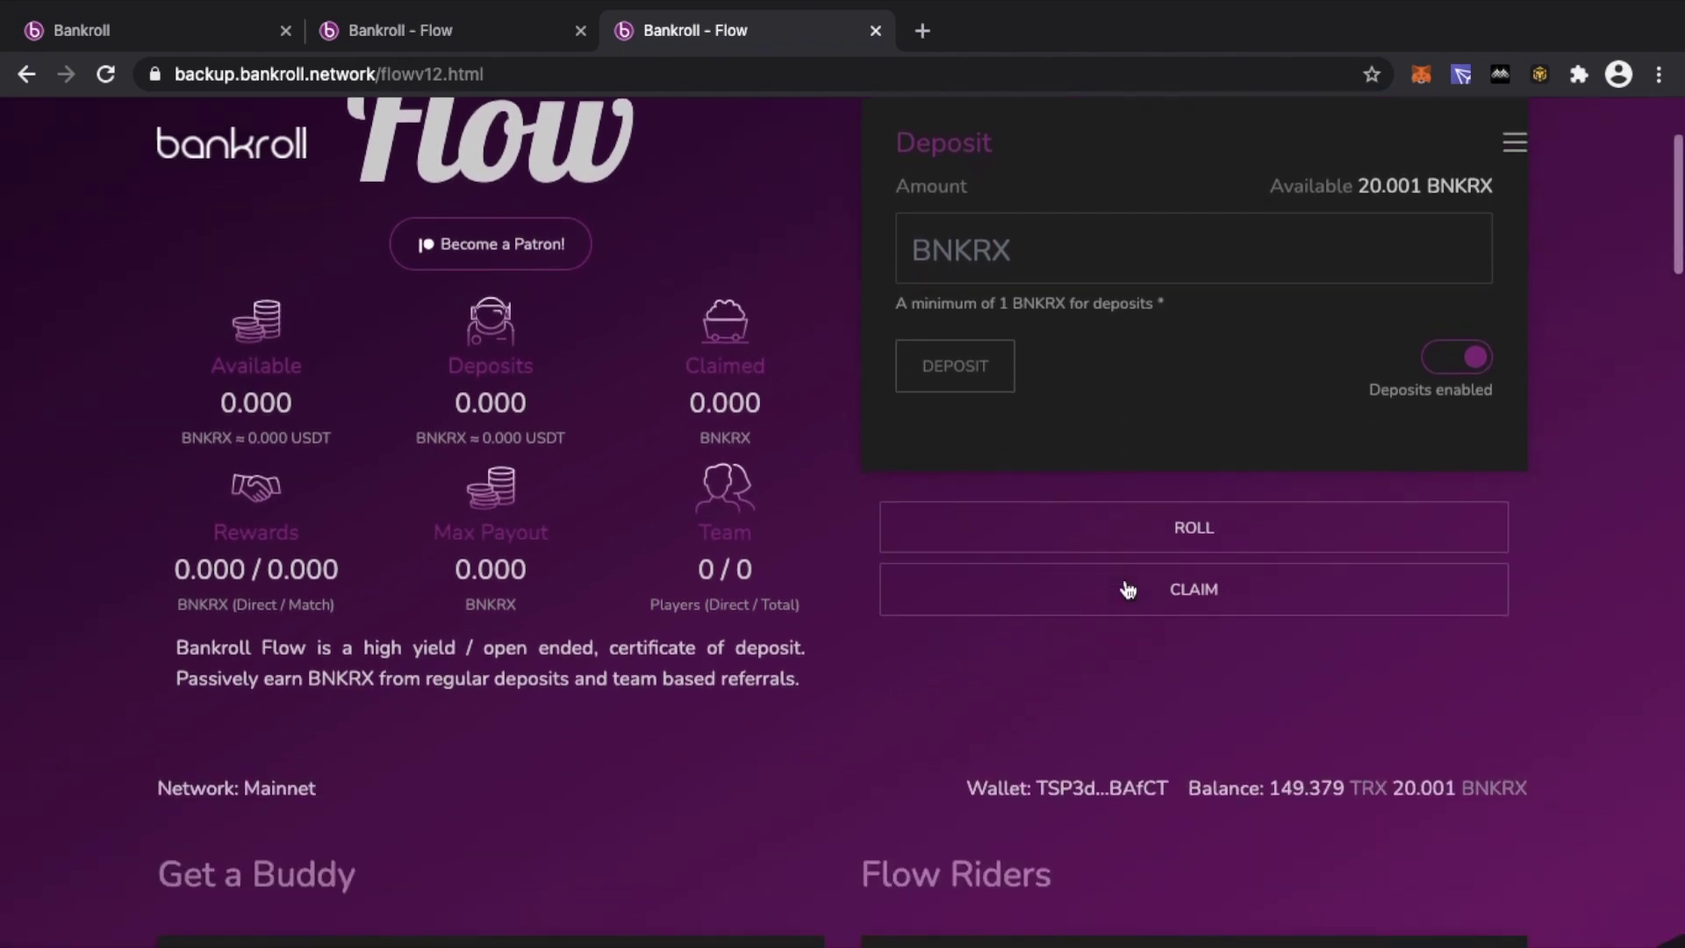
scroll(1124, 577, down, 3)
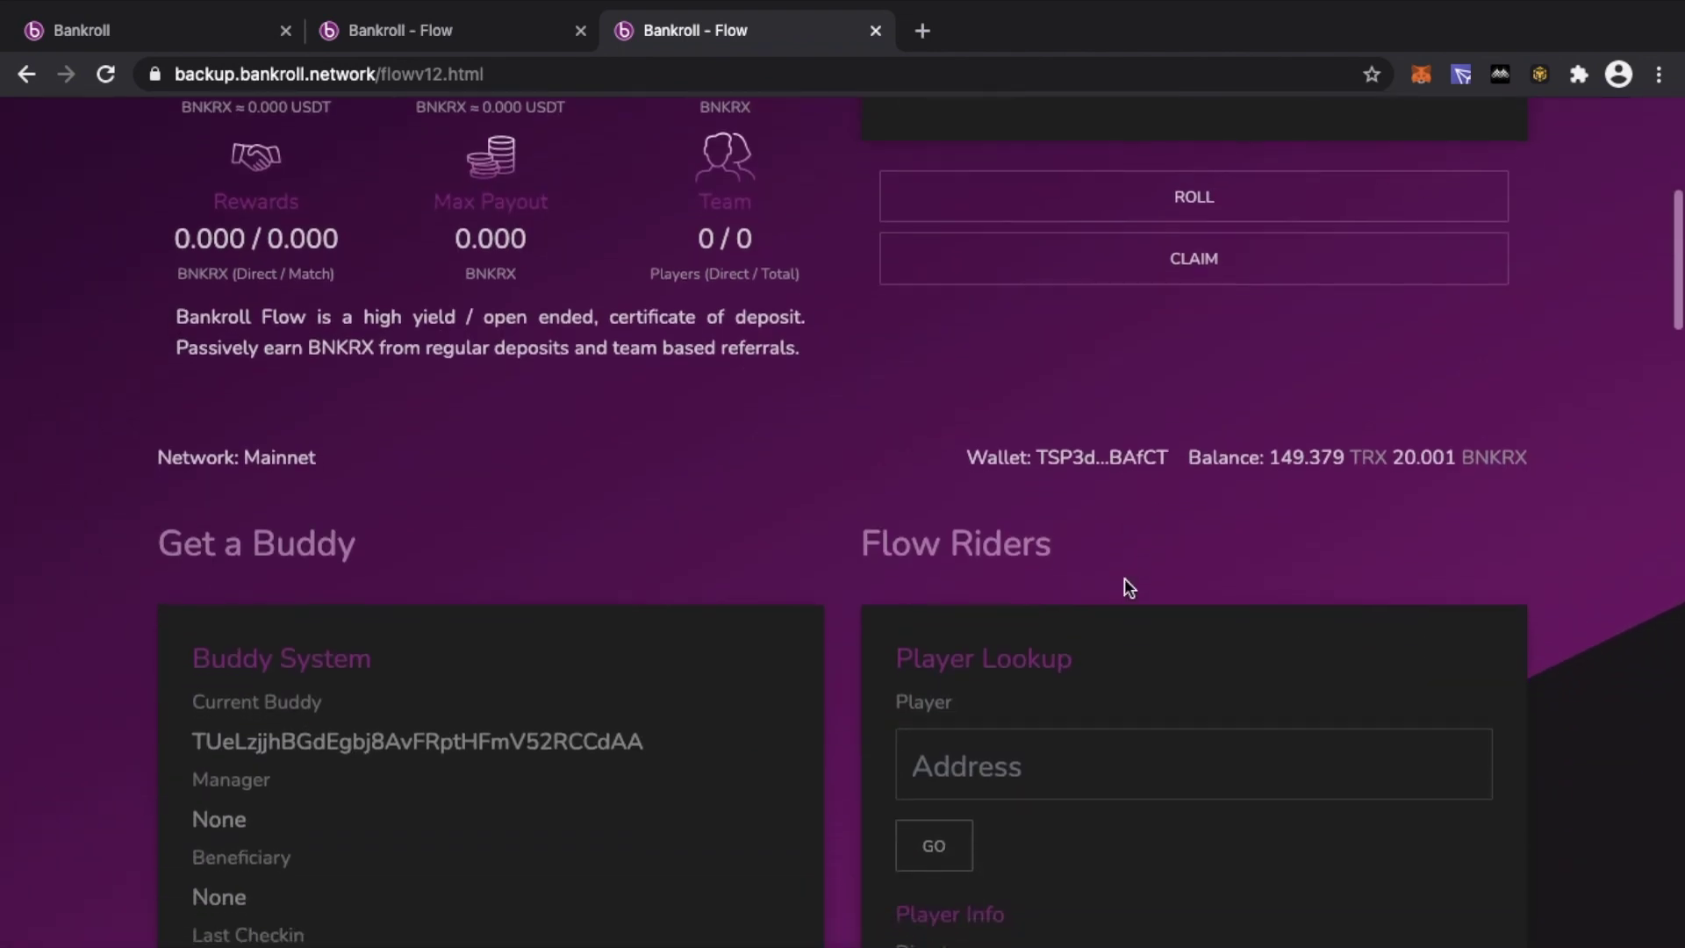
scroll(1125, 577, down, 2)
scroll(1124, 578, down, 3)
scroll(694, 371, up, 1)
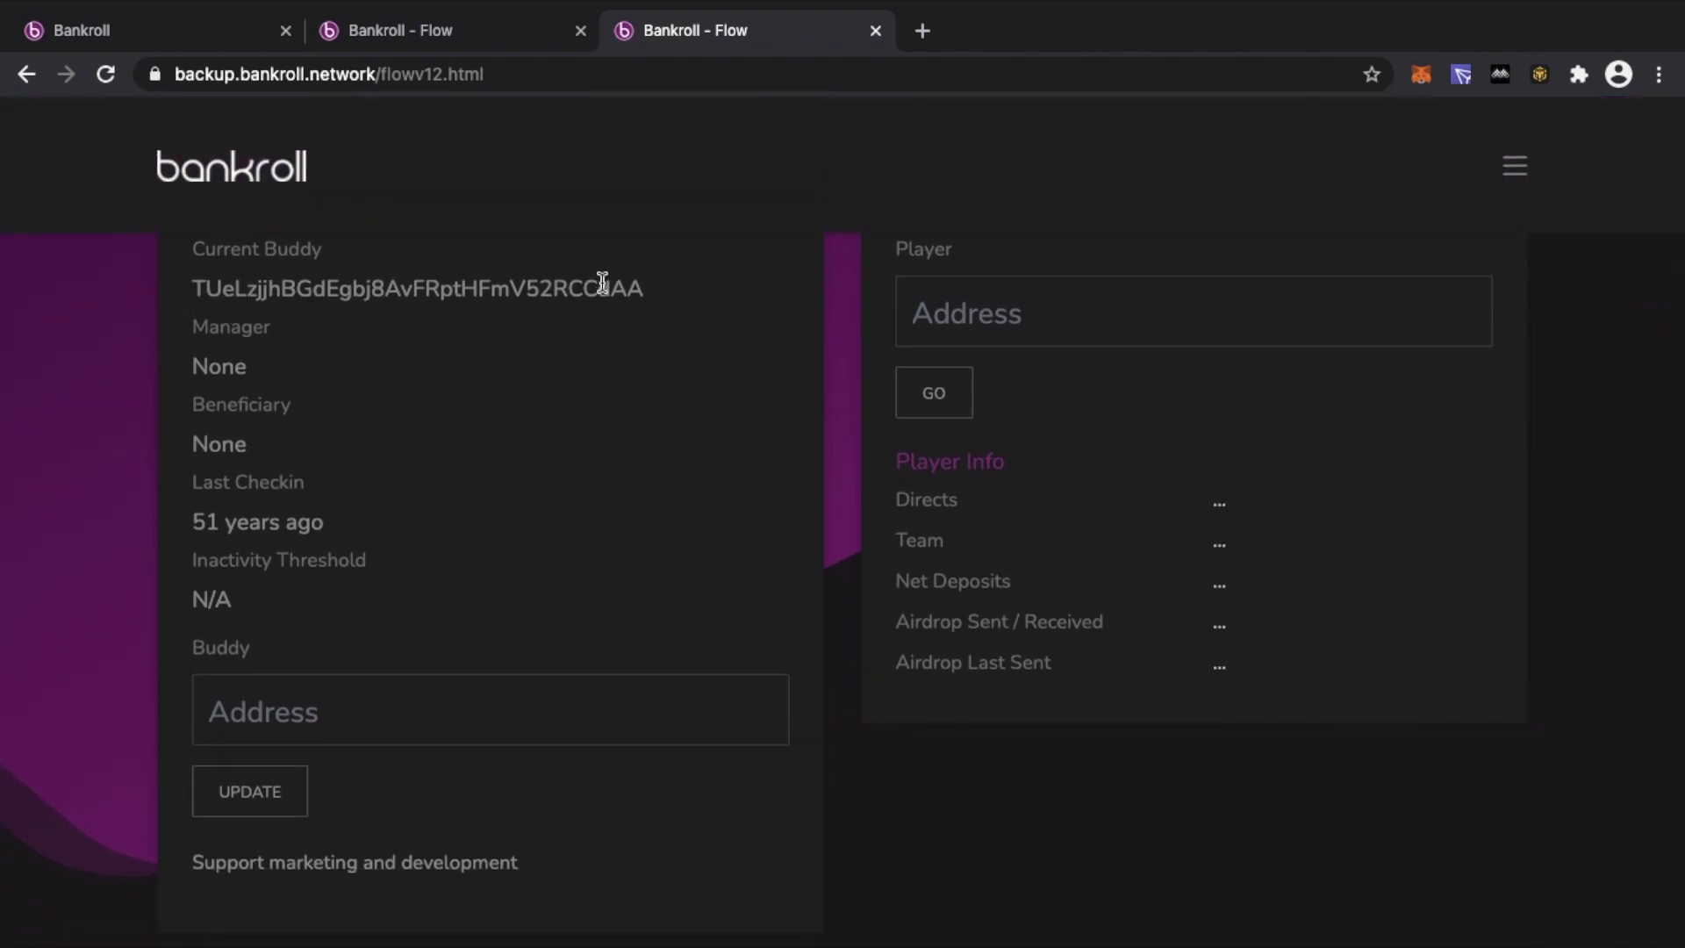
scroll(550, 299, up, 1)
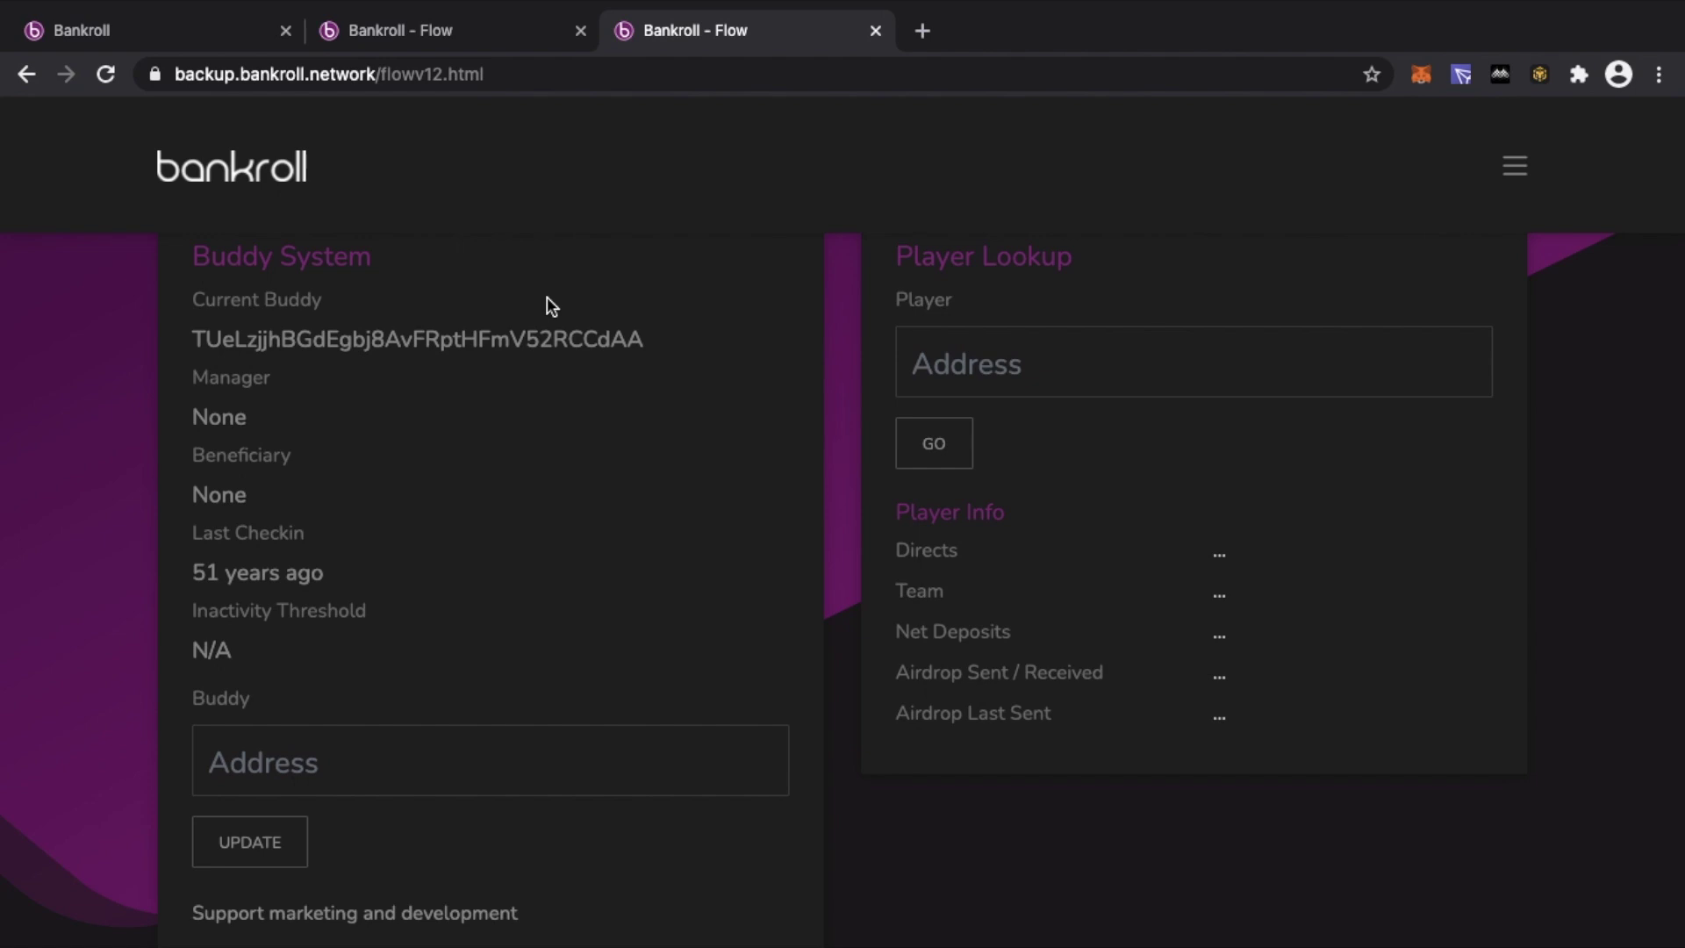
scroll(547, 303, down, 1)
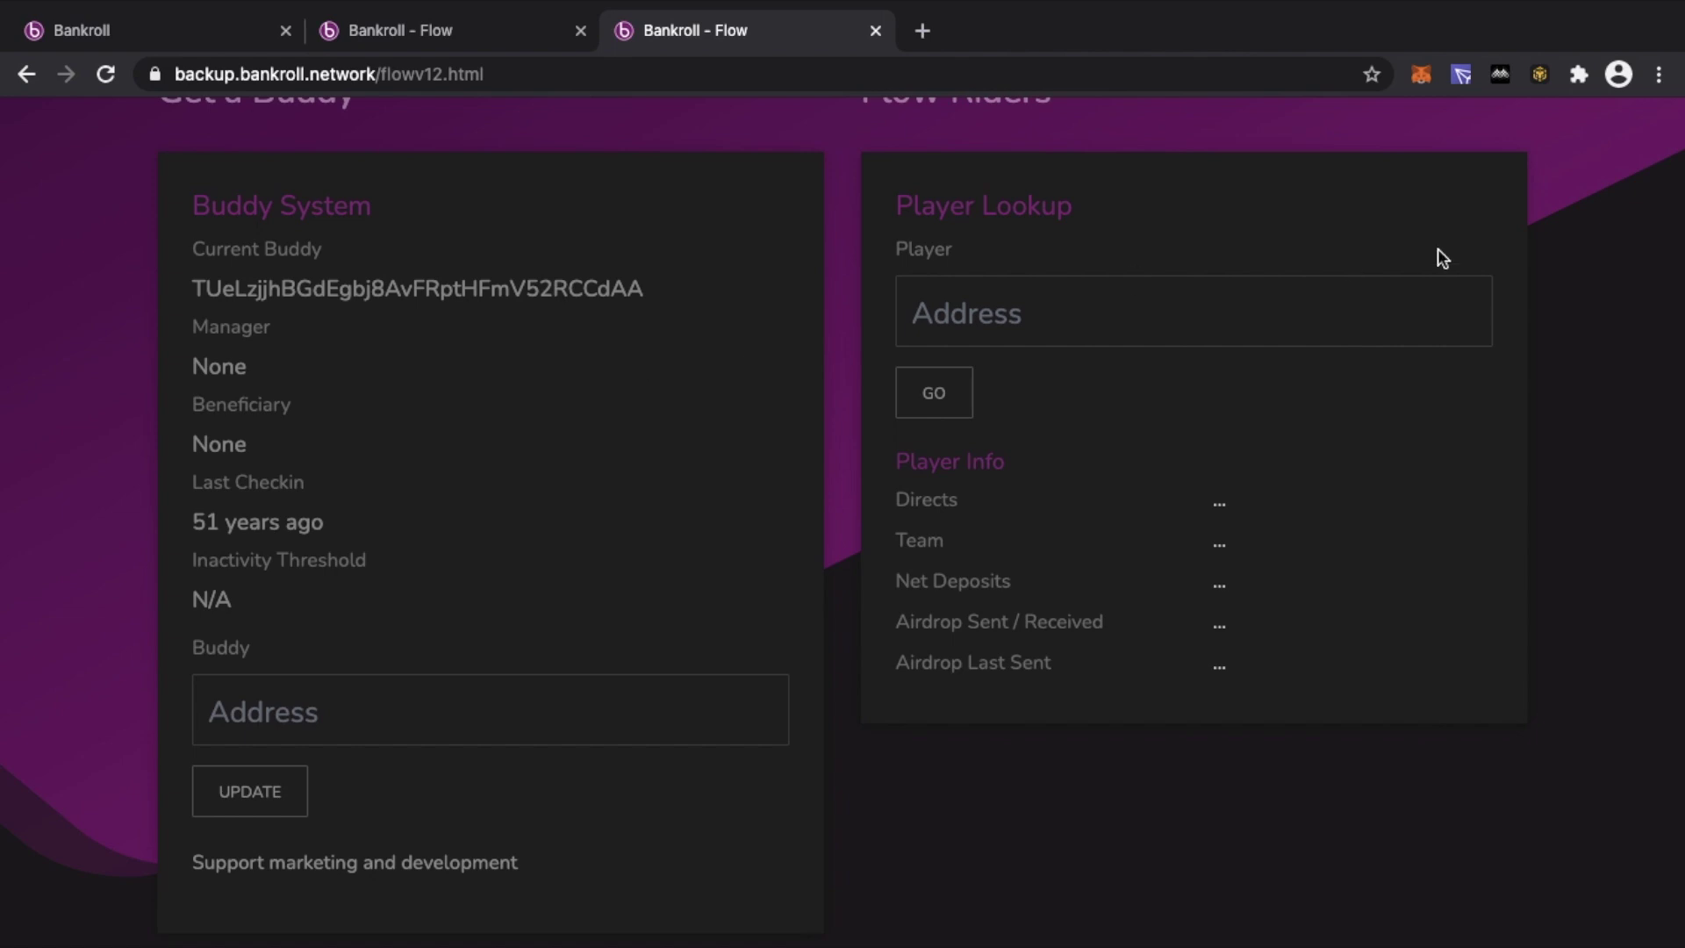
Copy the Flow Account wallet address from TronLink's account list.
click(1463, 75)
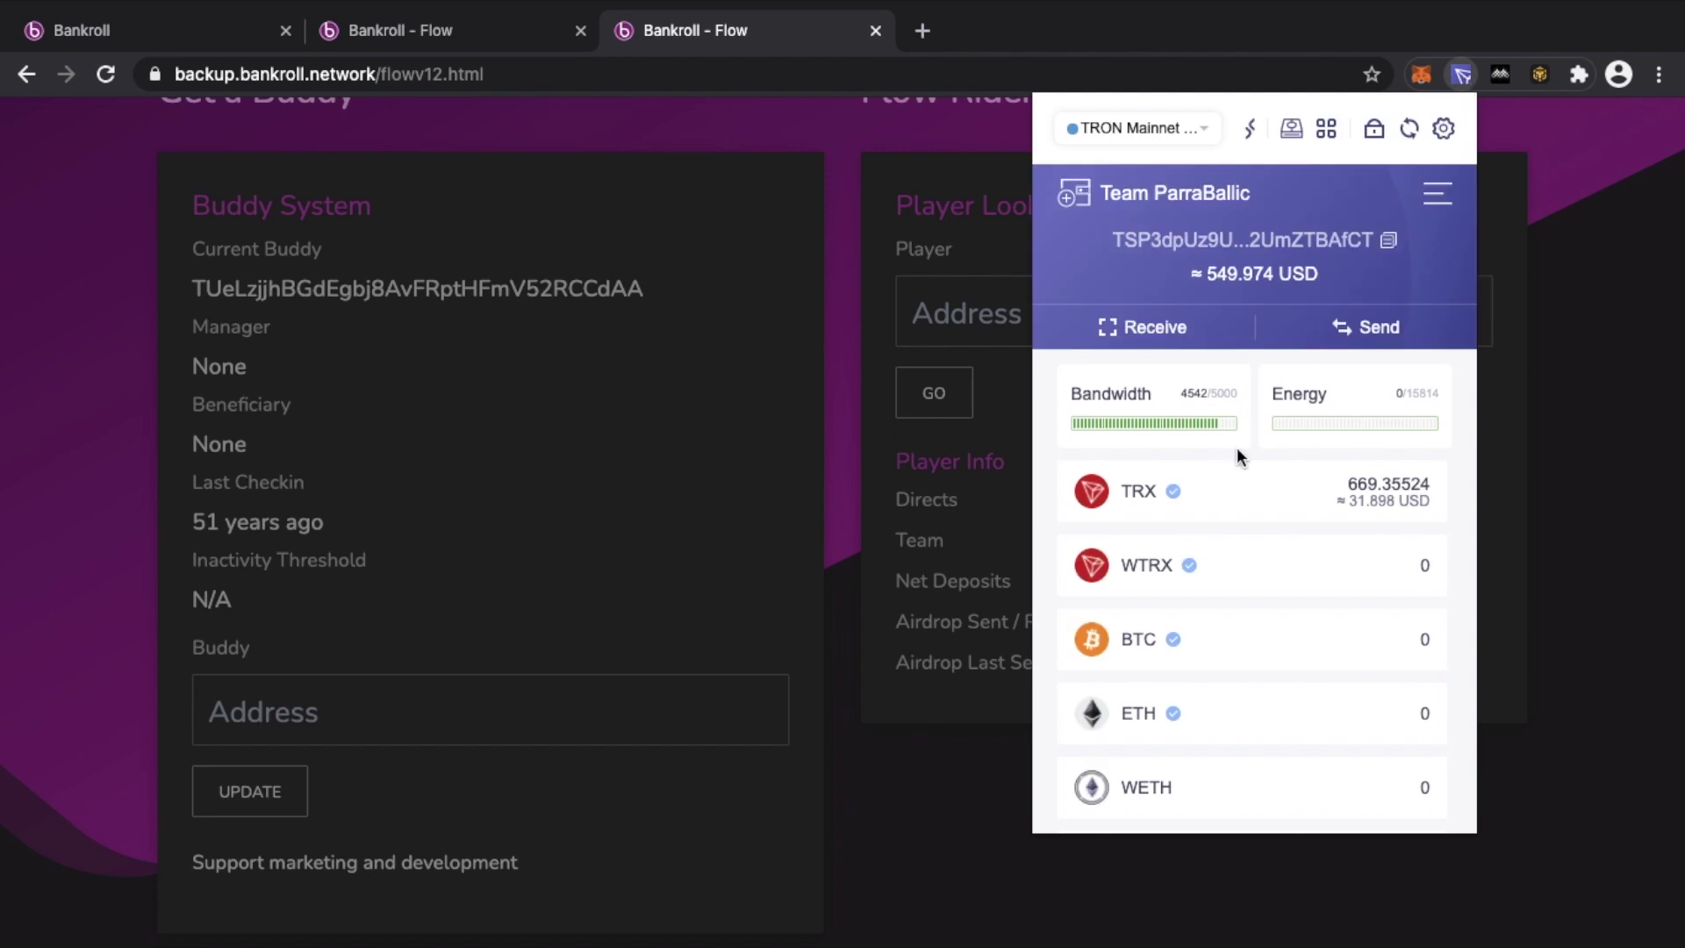
click(1122, 201)
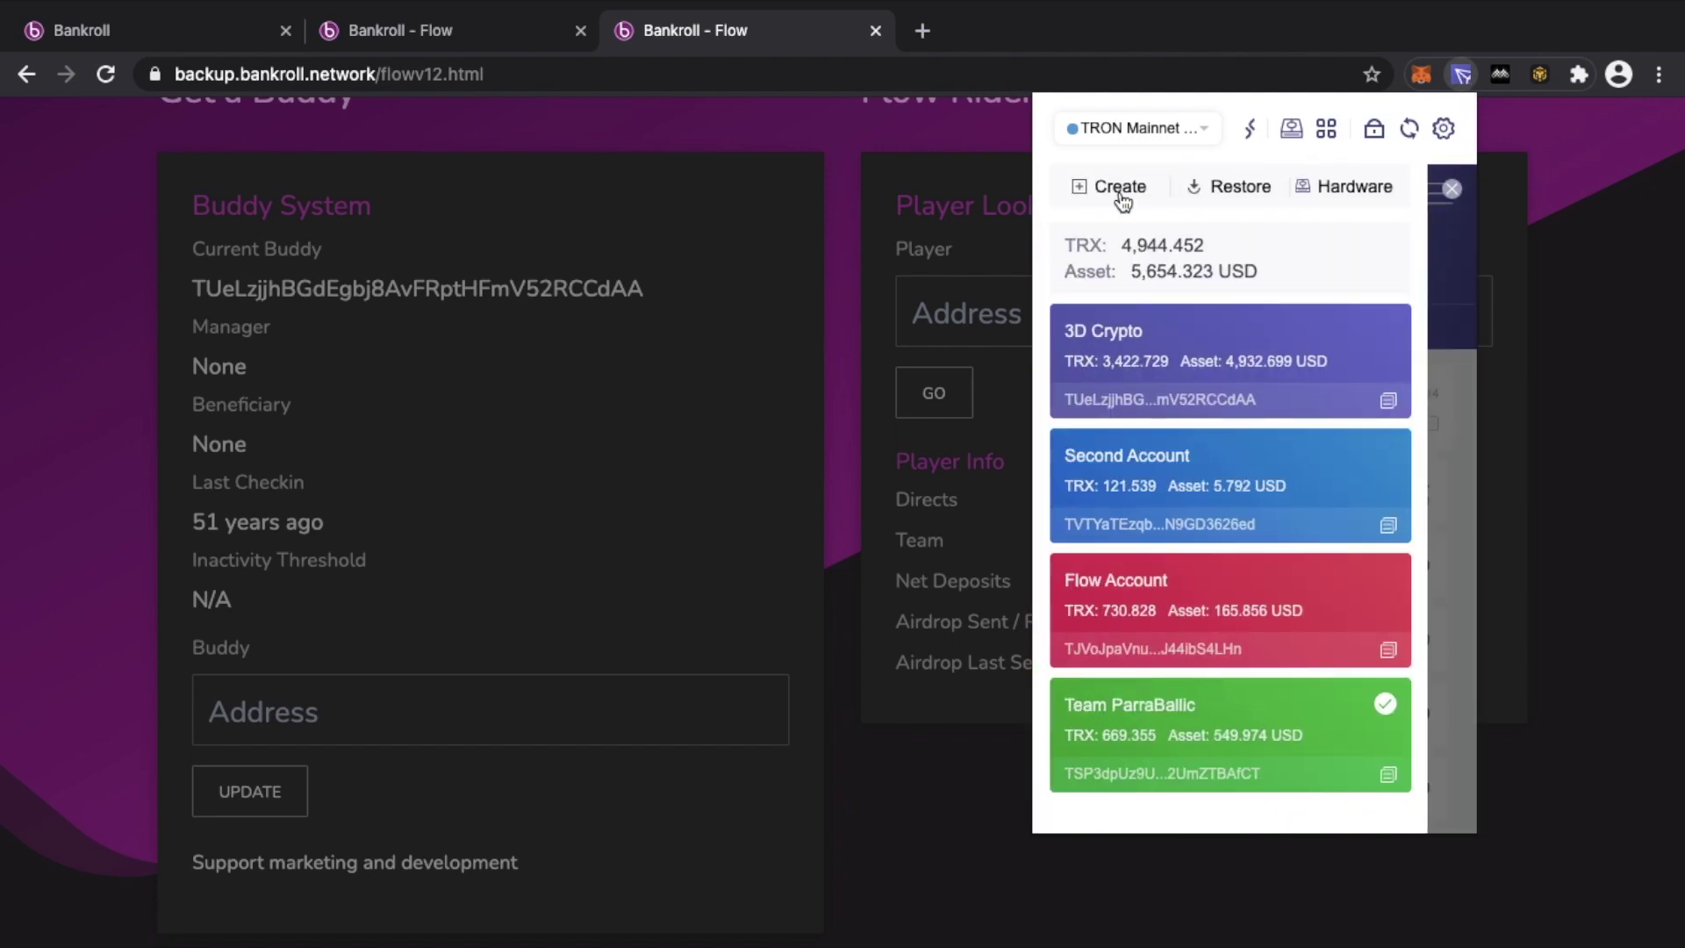
click(1387, 525)
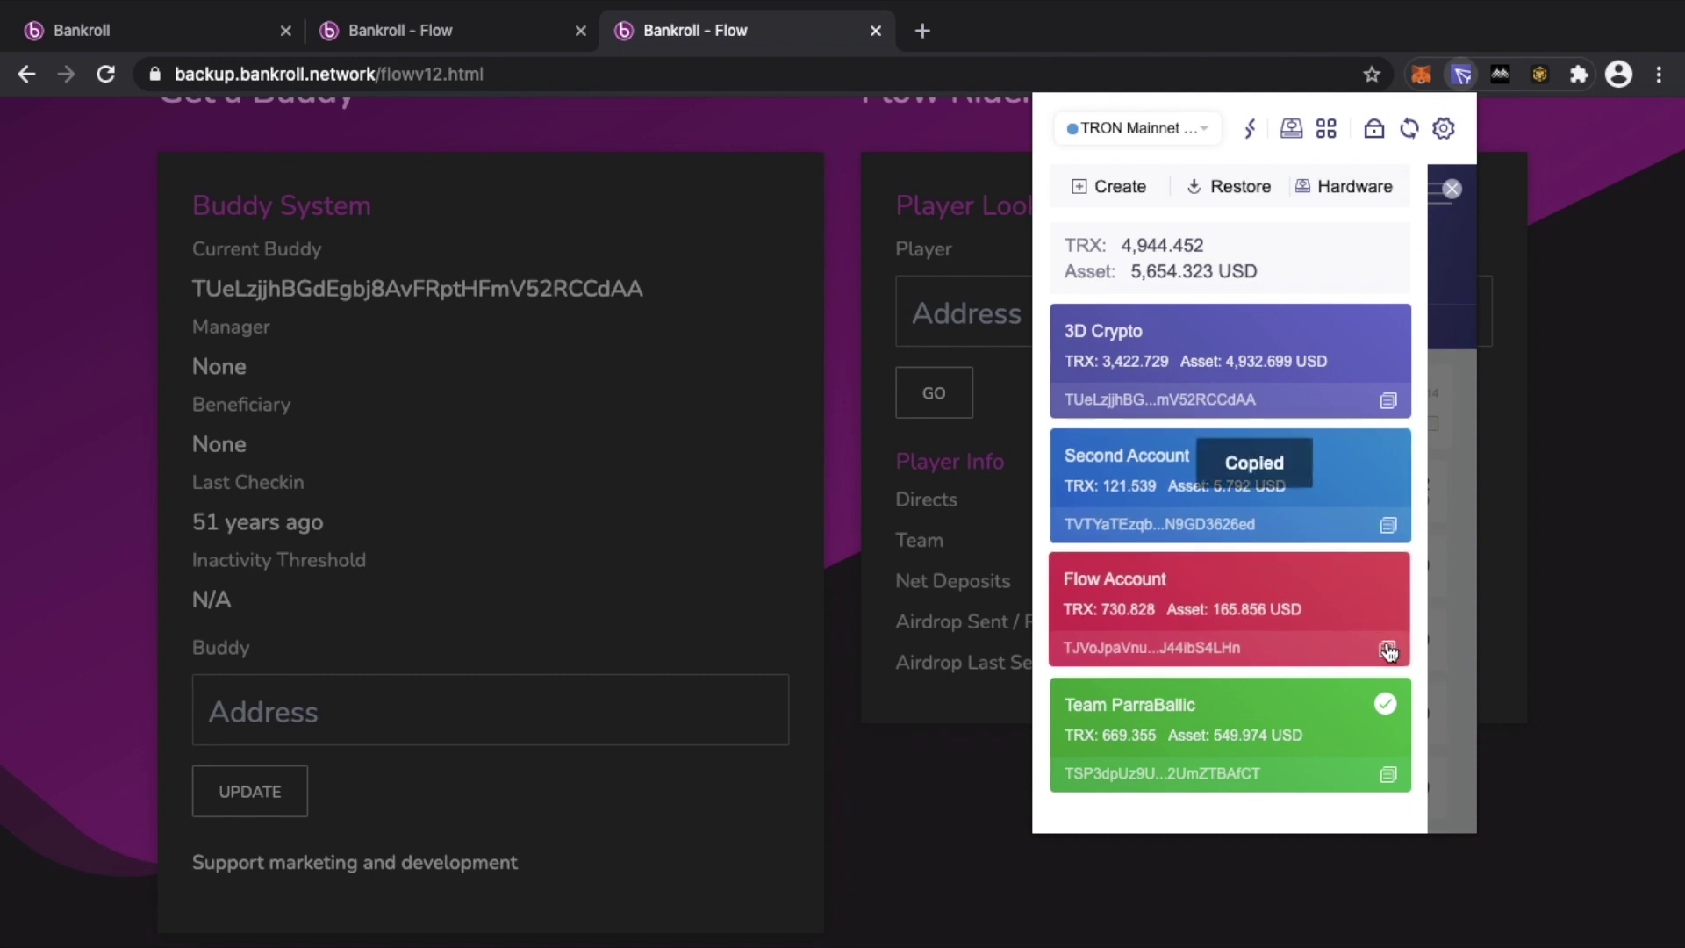
click(838, 525)
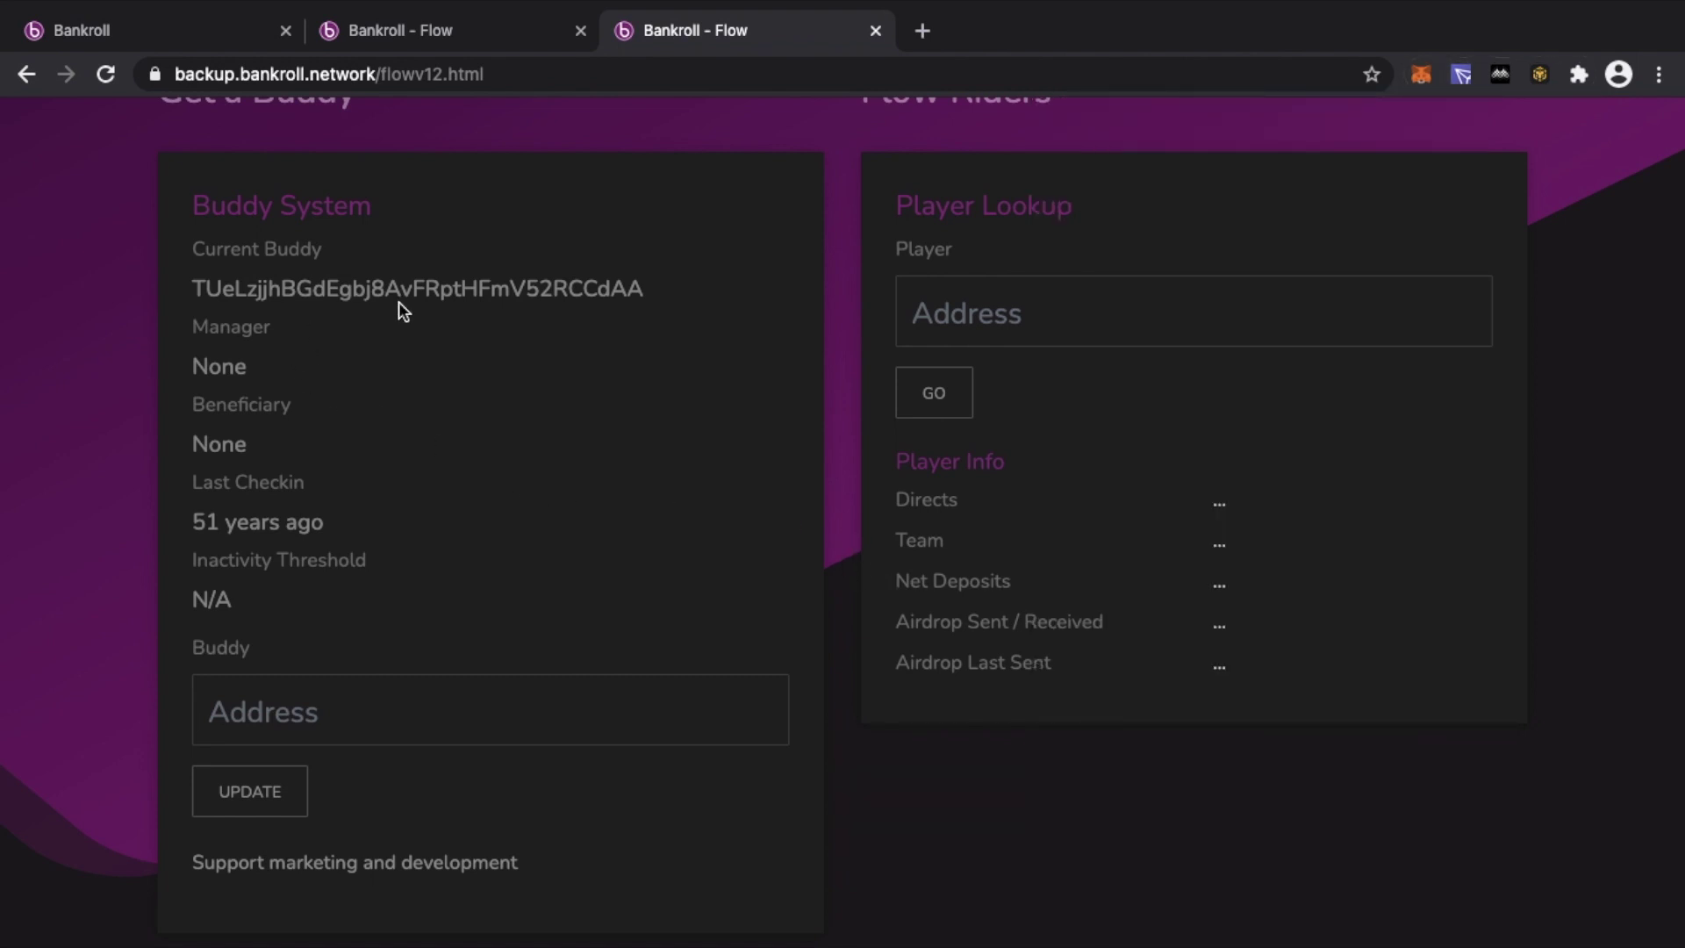
Paste the Flow Account address into the Buddy field and update it as the buddy.
click(371, 701)
right_click(372, 701)
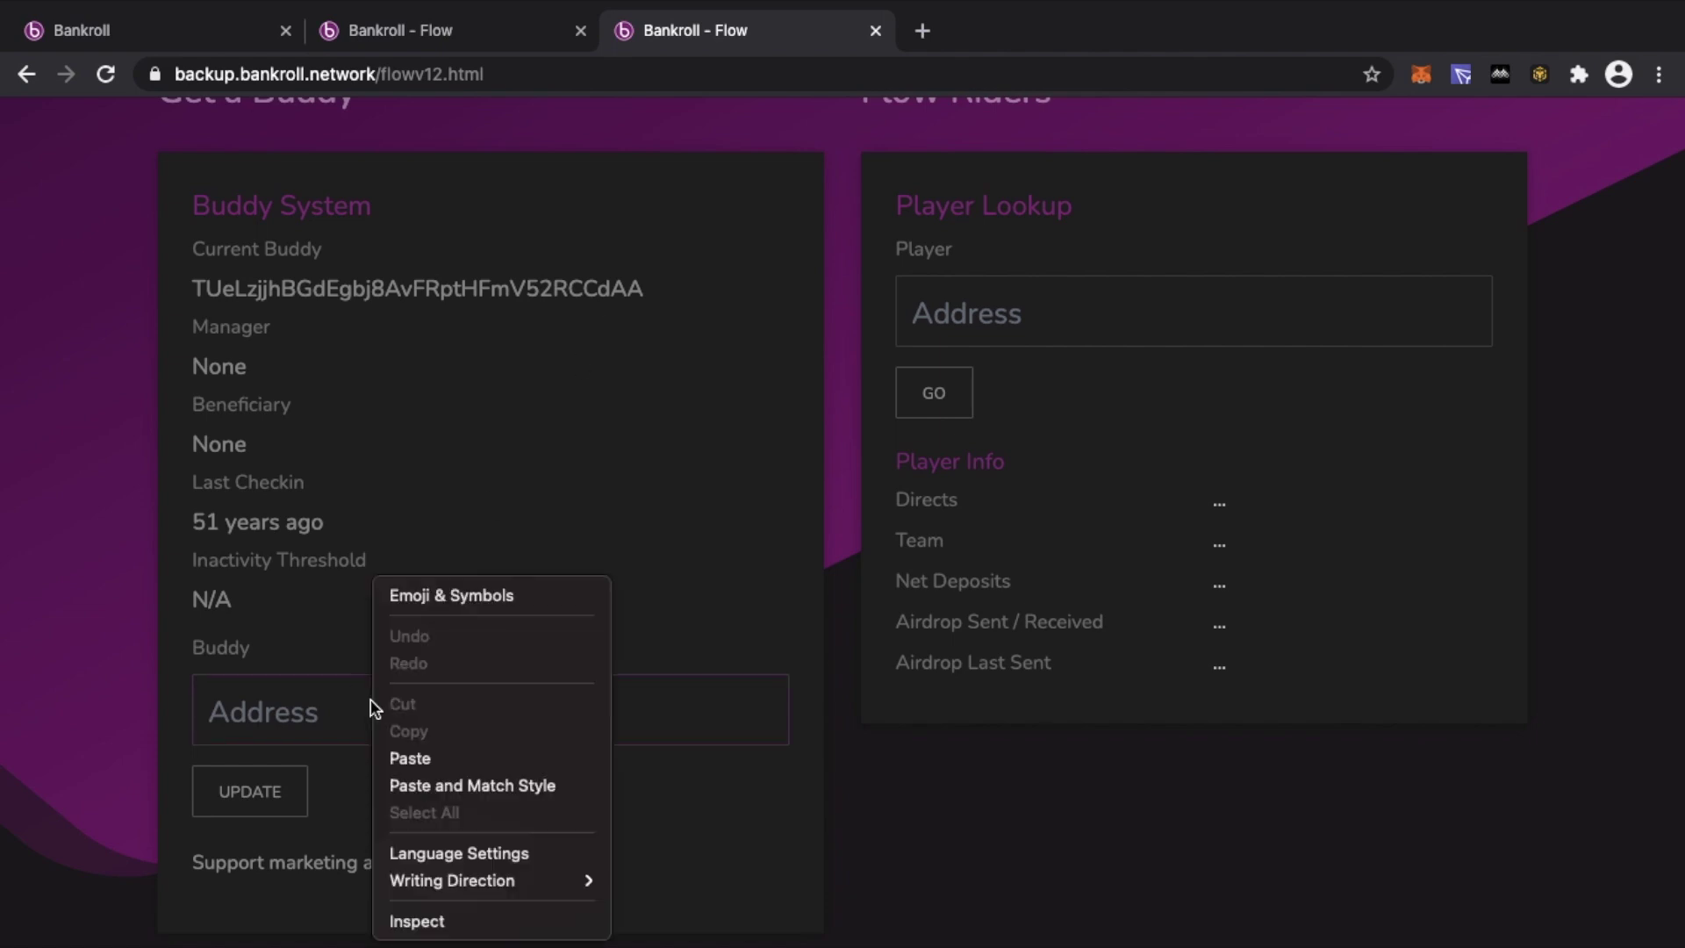
click(388, 753)
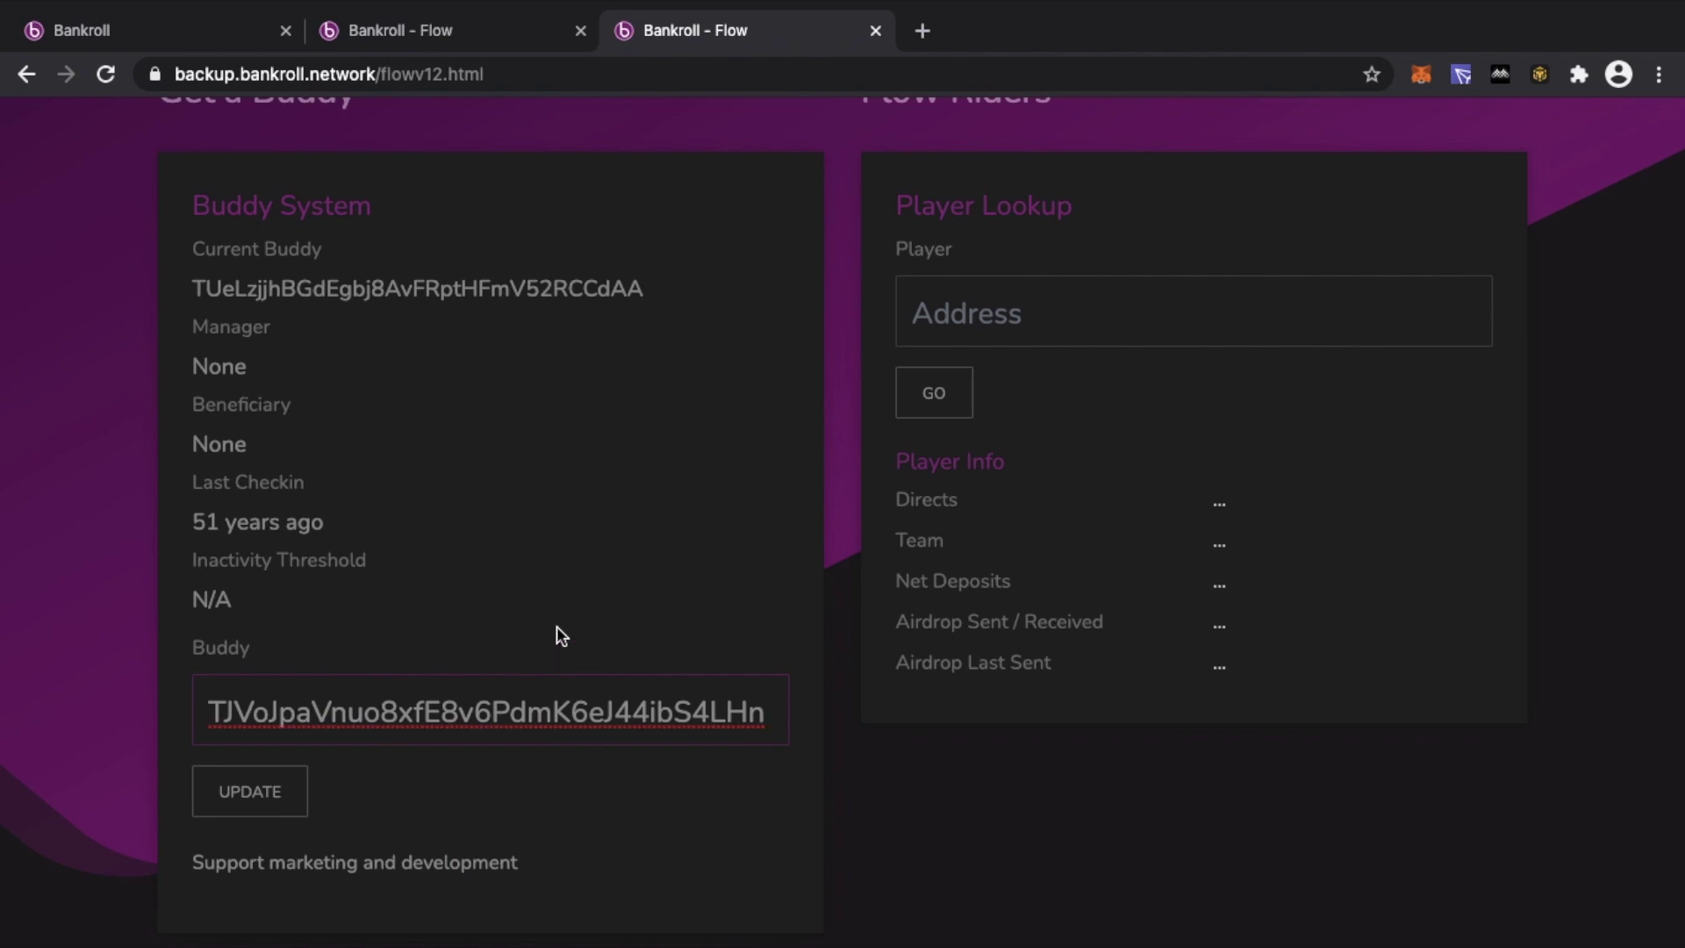
click(290, 804)
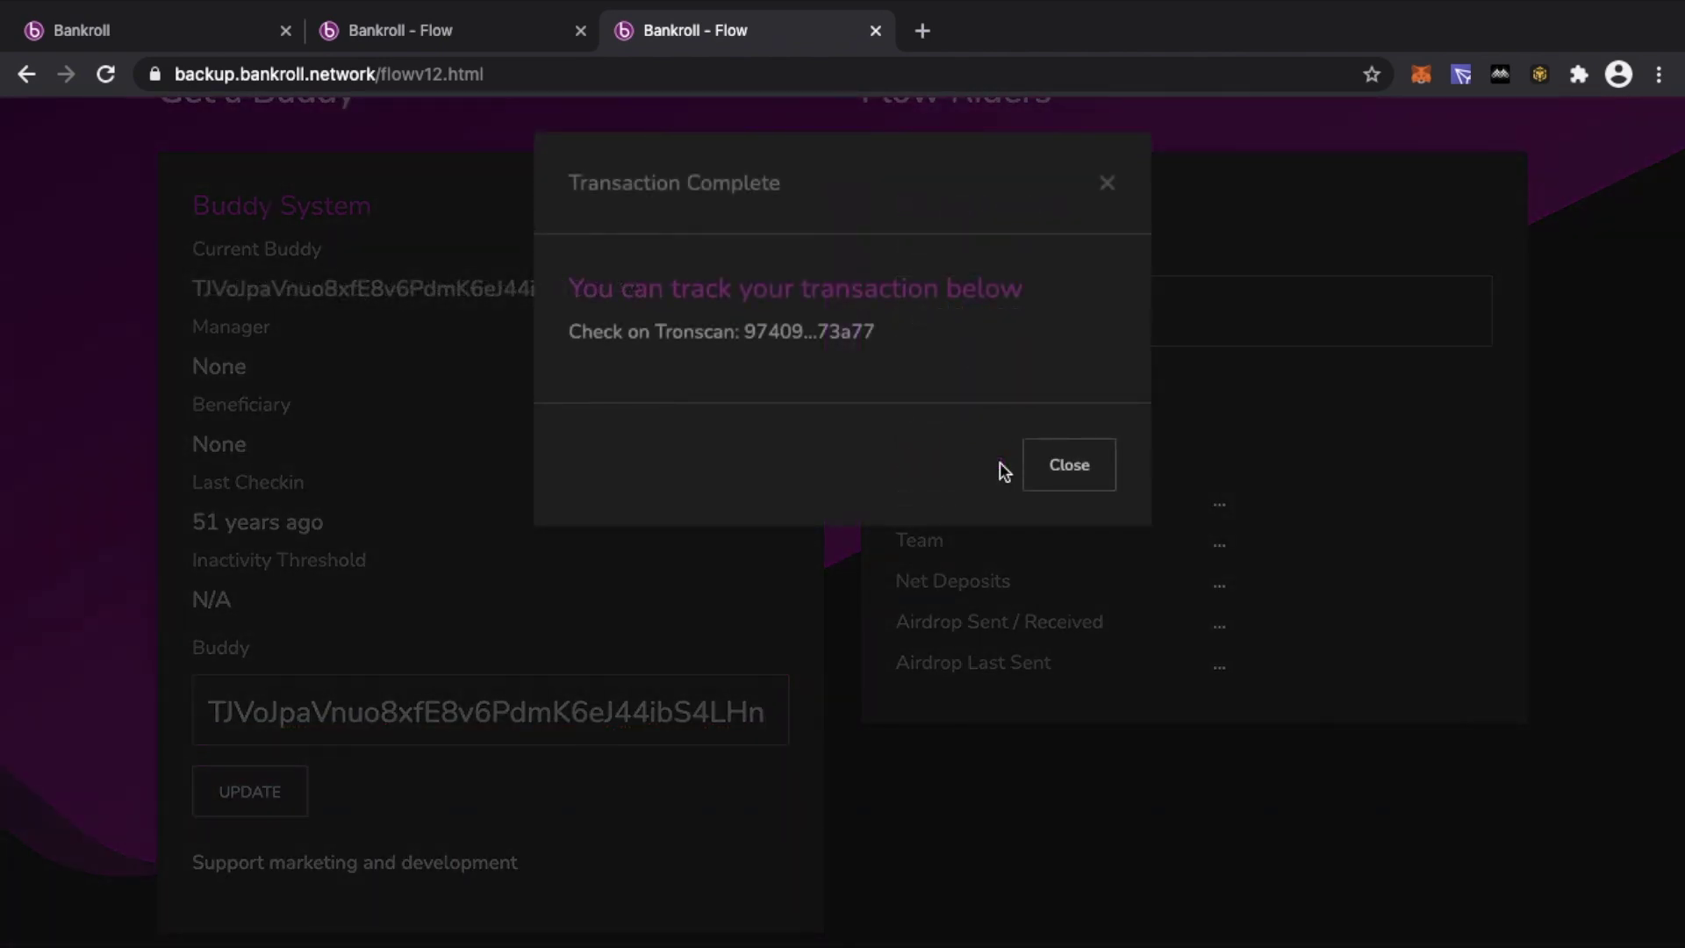
click(1073, 465)
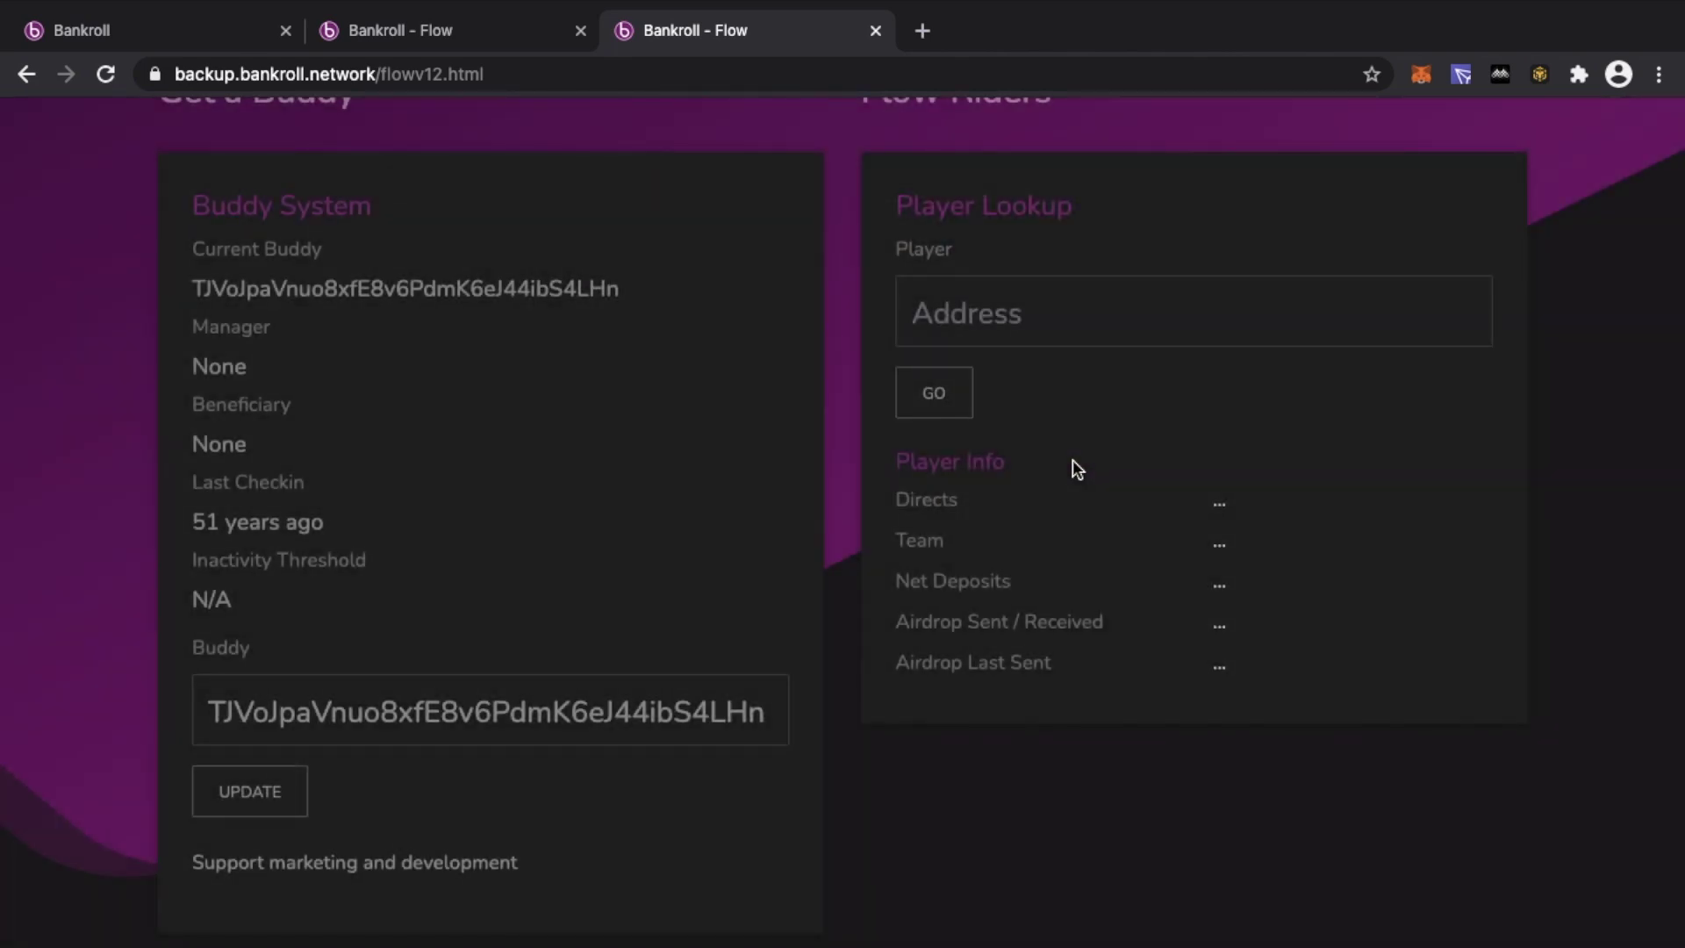
Deposit 10 BNKRX into the v1.2 account, clear the amount field, then return to the v1 Flow tab.
scroll(1074, 468, up, 10)
scroll(1073, 463, up, 2)
scroll(1072, 465, down, 5)
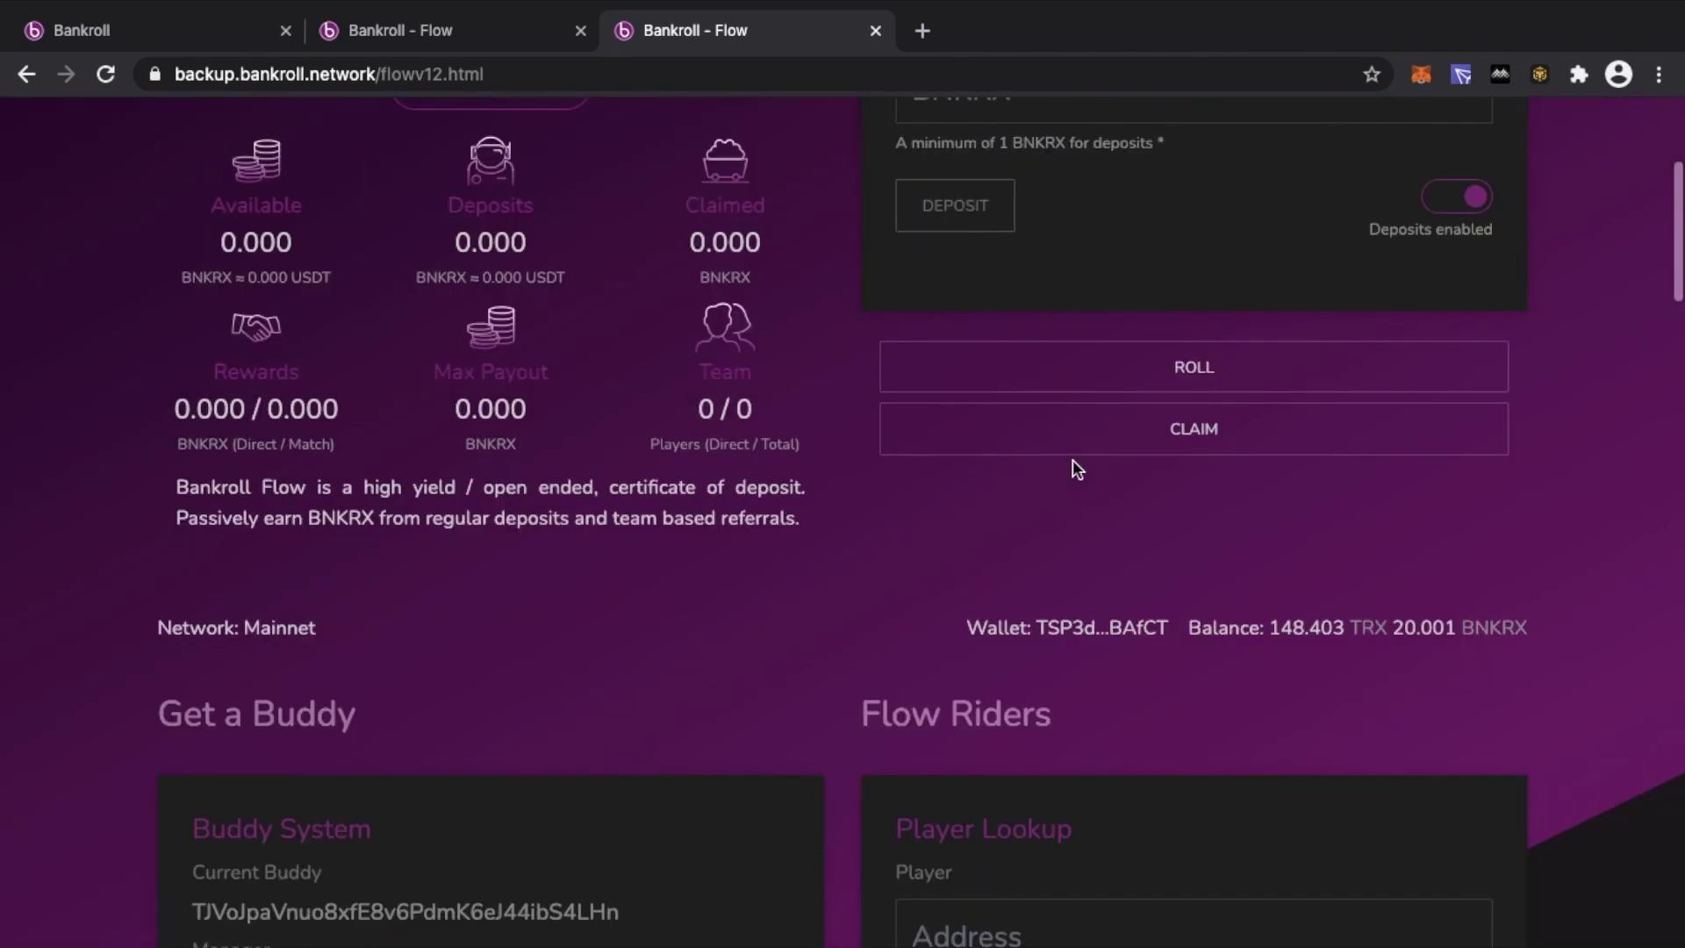
scroll(527, 719, down, 2)
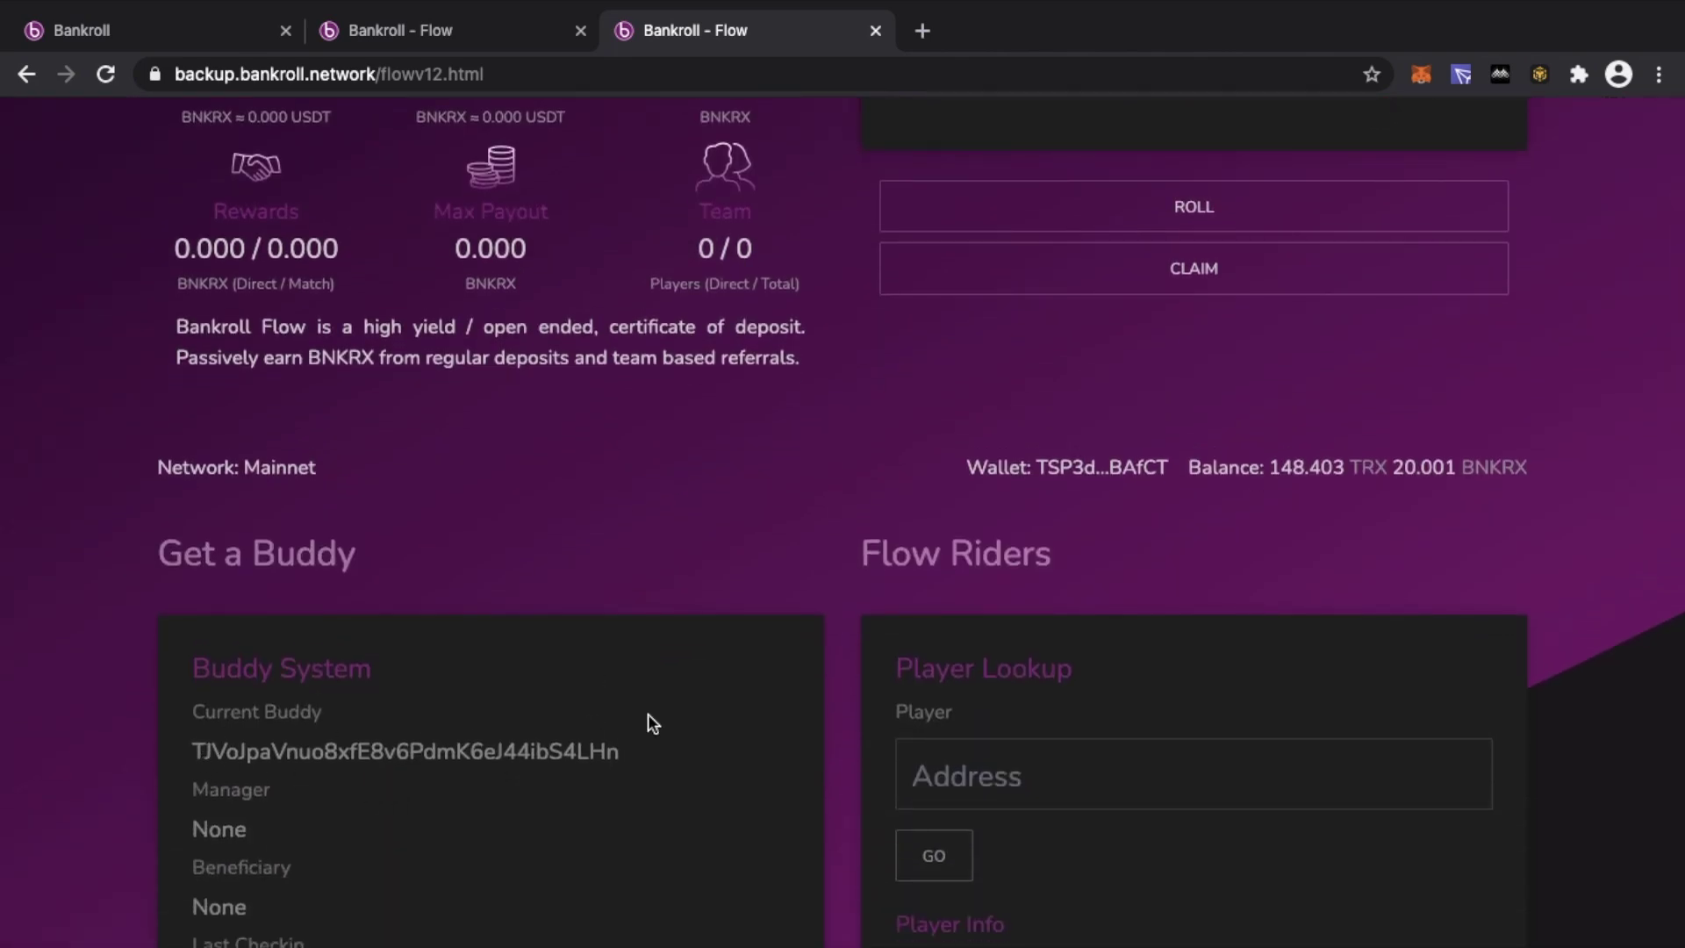
scroll(648, 714, up, 6)
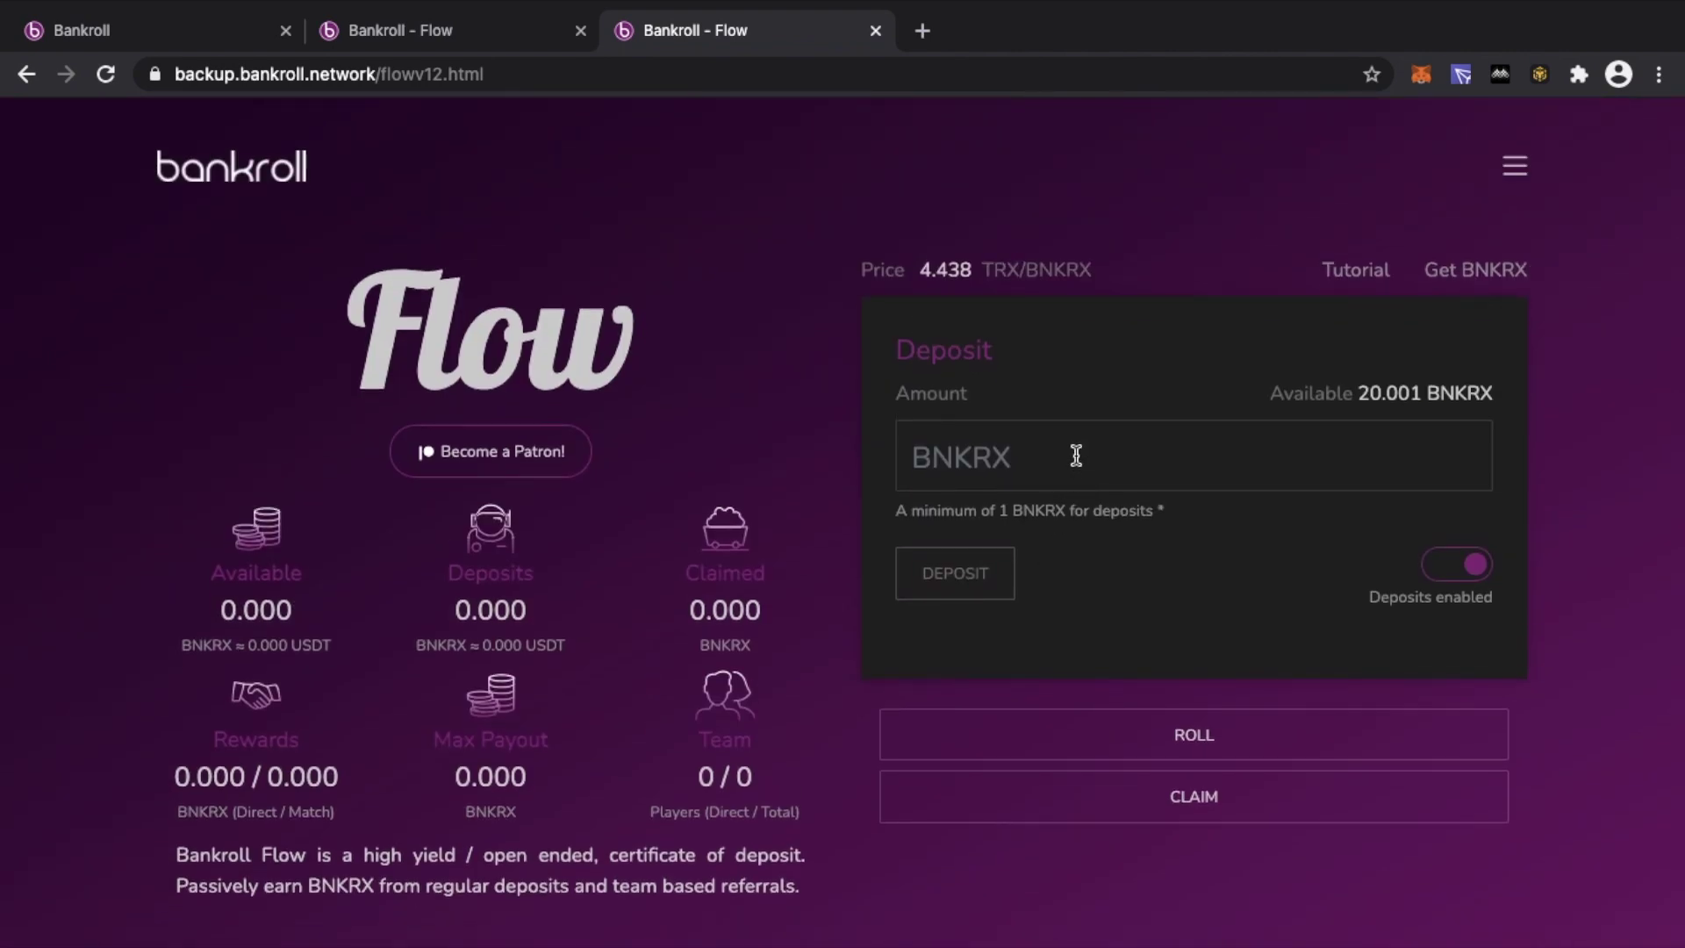
click(1076, 455)
text(10)
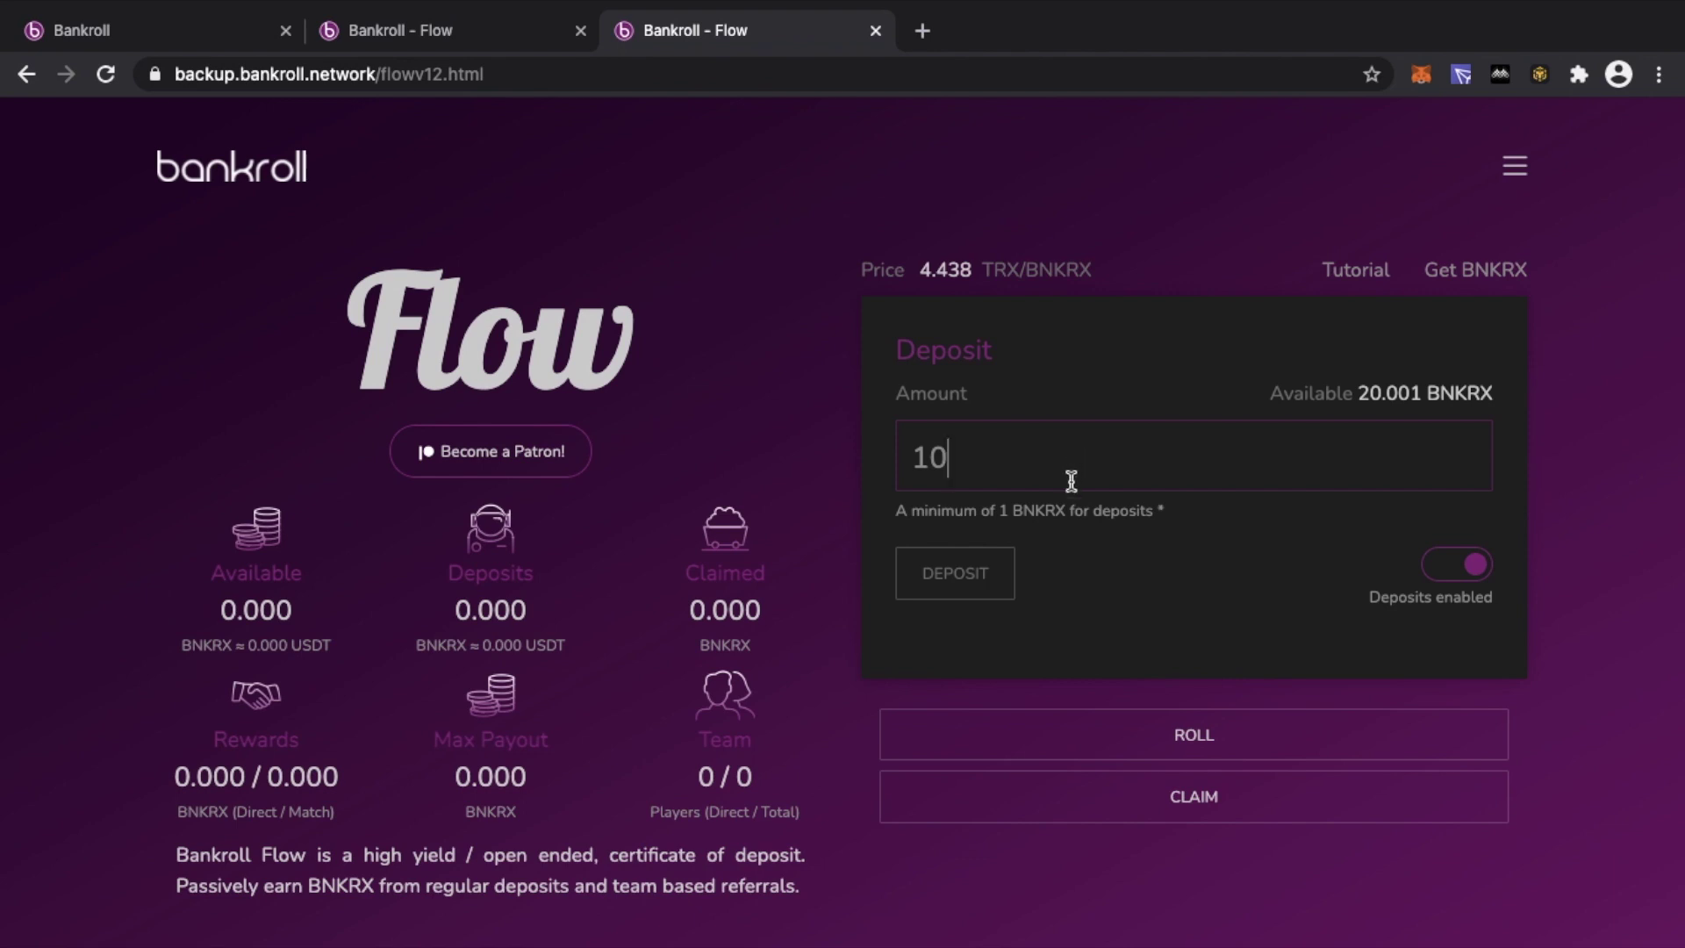
click(955, 573)
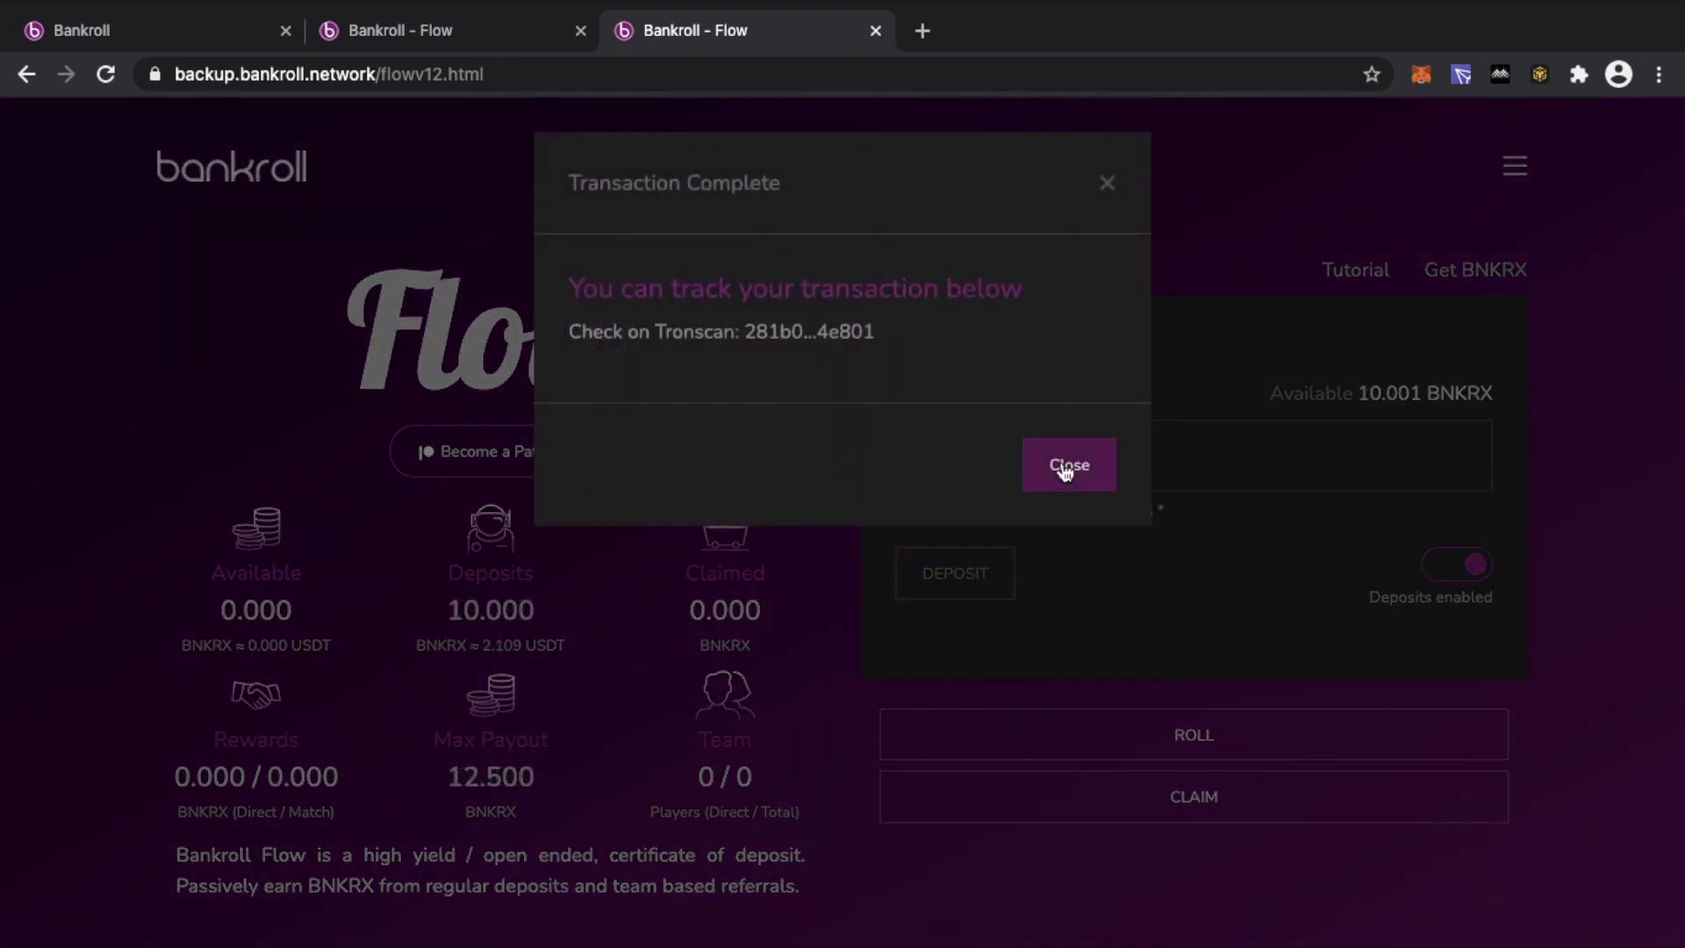
click(1065, 470)
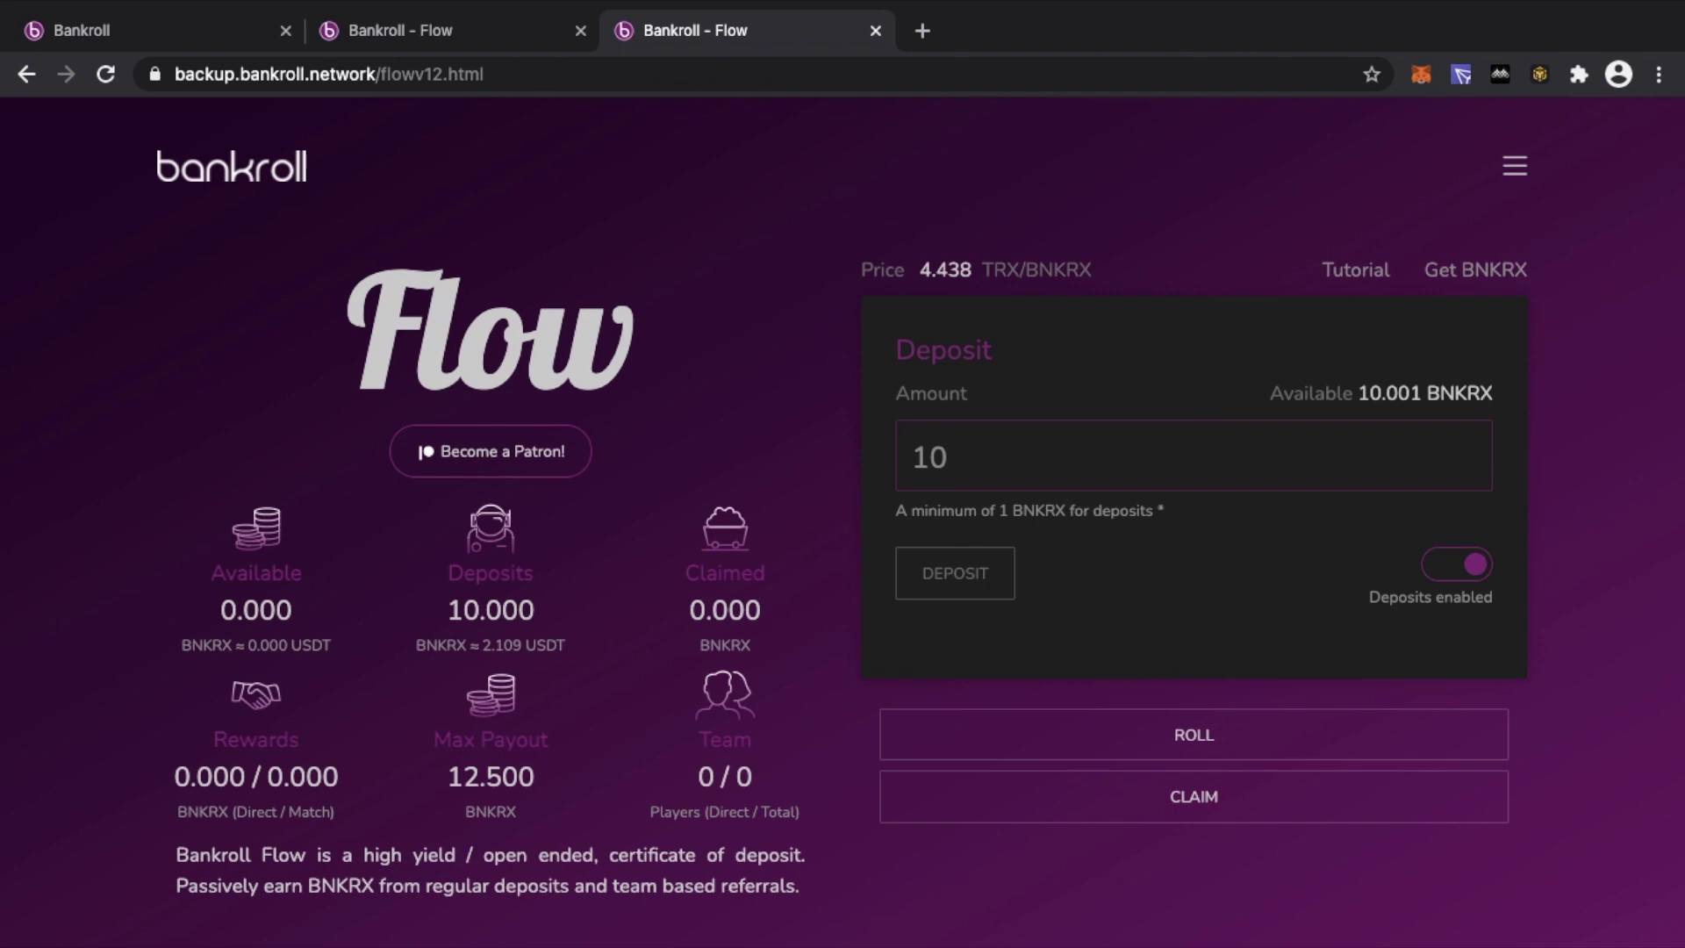
key(BackSpace)
key(BackSpace)
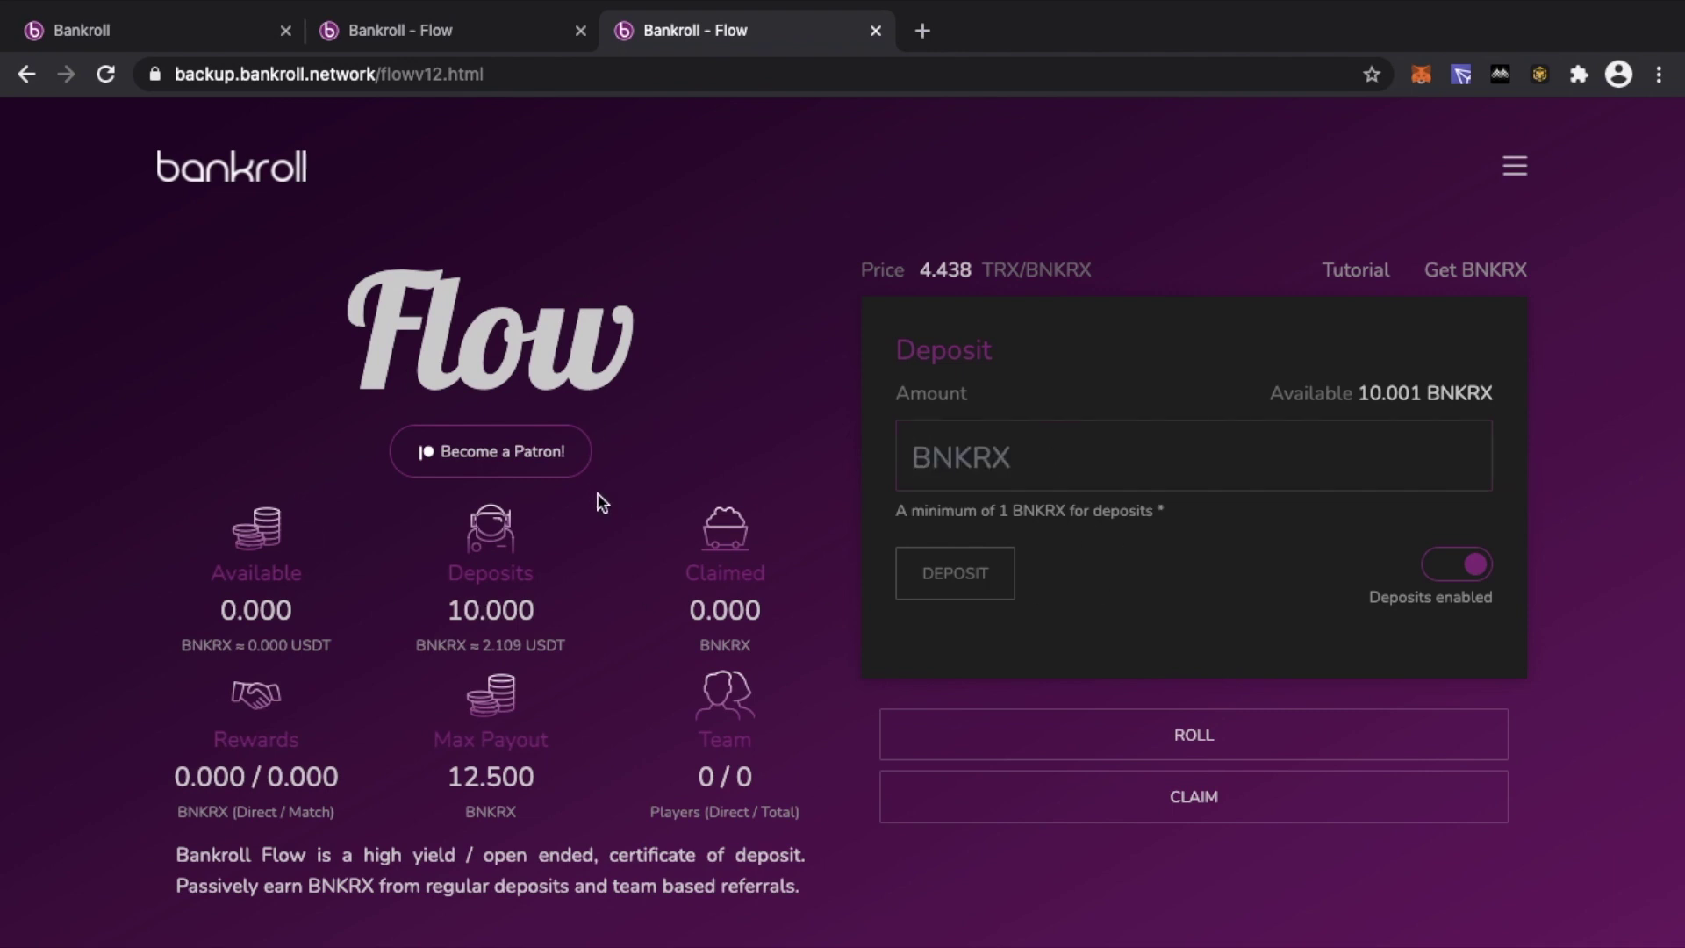
click(490, 35)
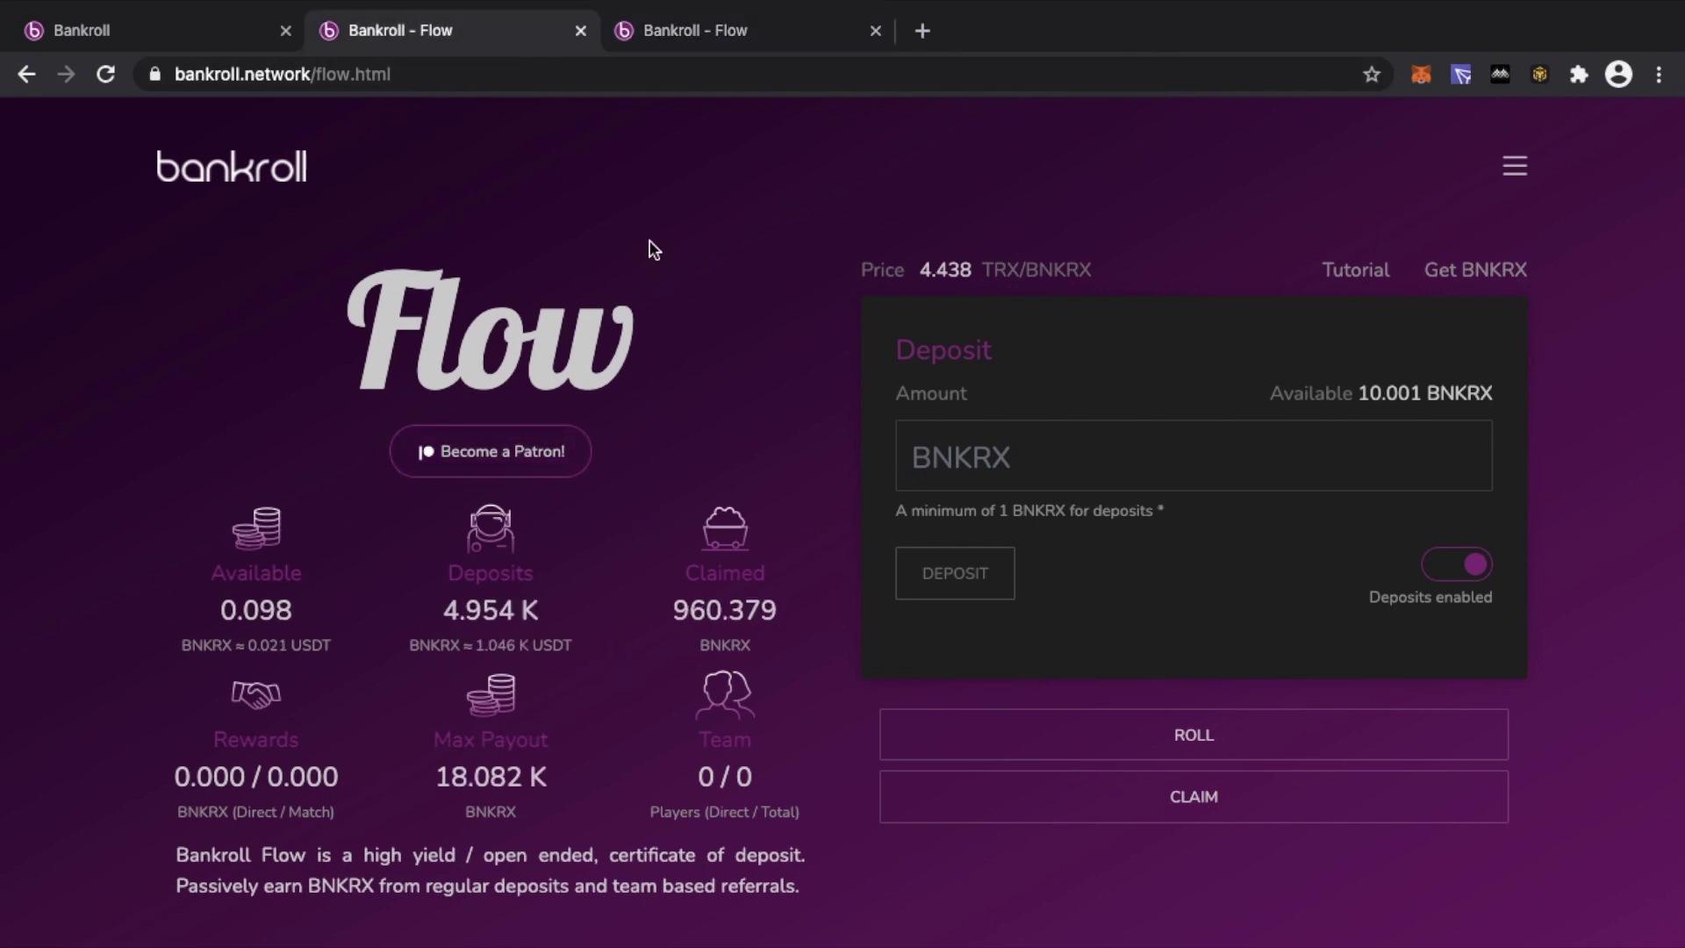
On the v1.2 tab, open Flow Teams' Transfers section with the Migrate Balance v1 -> v1.2 form.
click(706, 35)
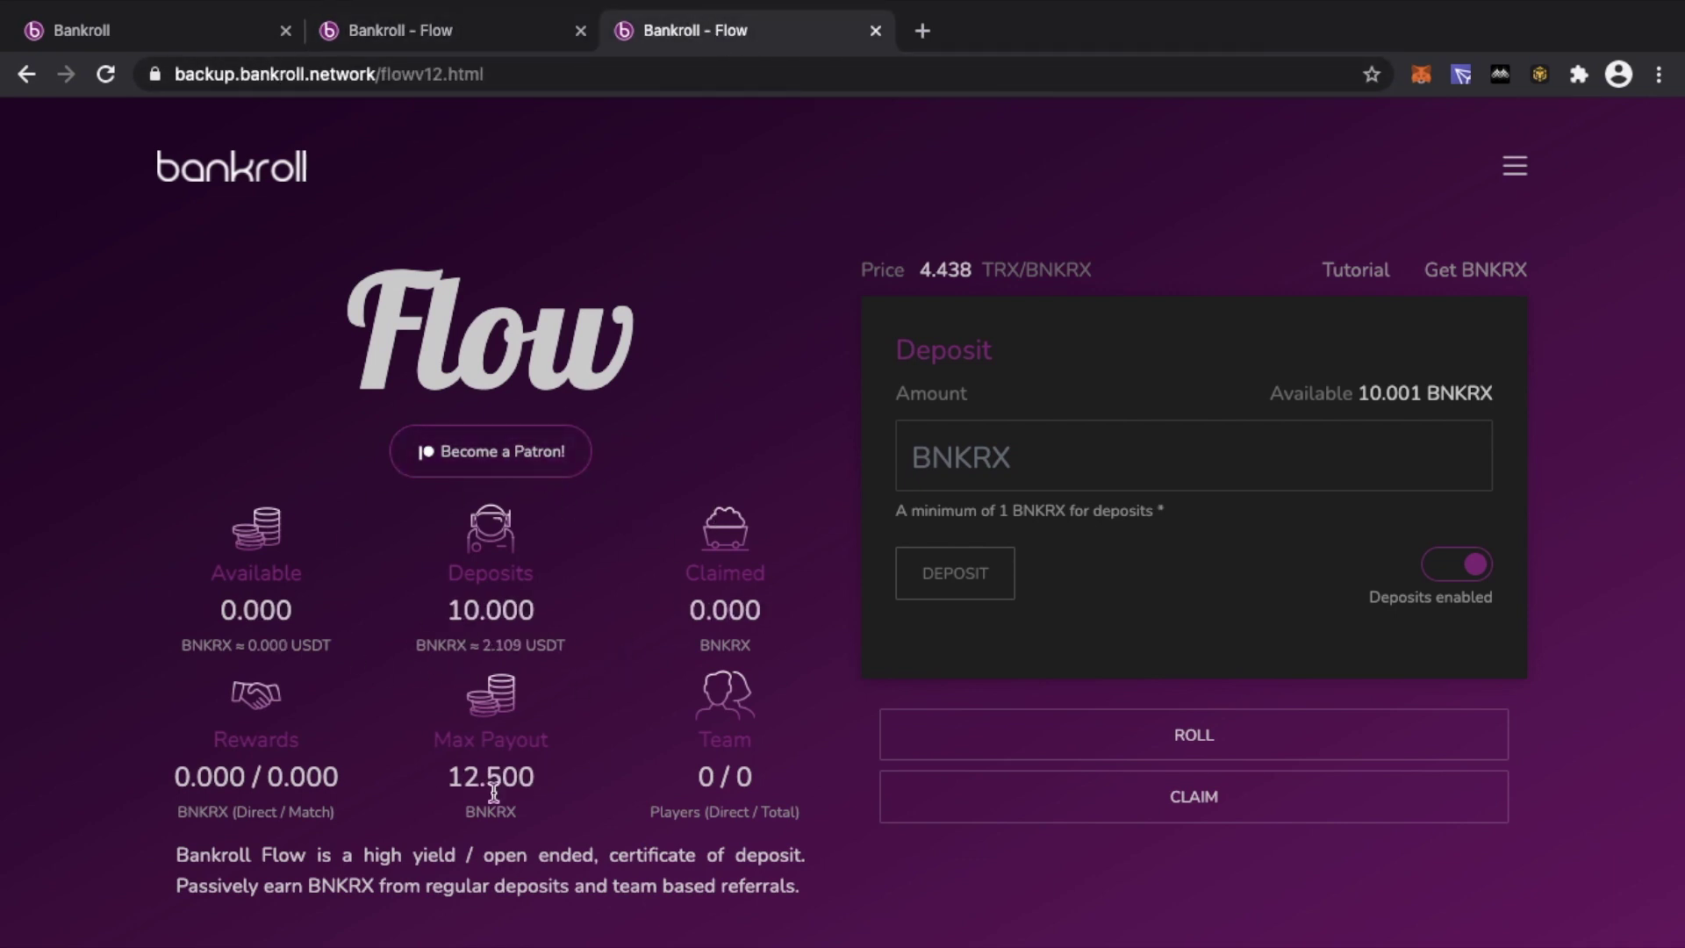
scroll(1064, 502, down, 3)
scroll(1067, 513, down, 13)
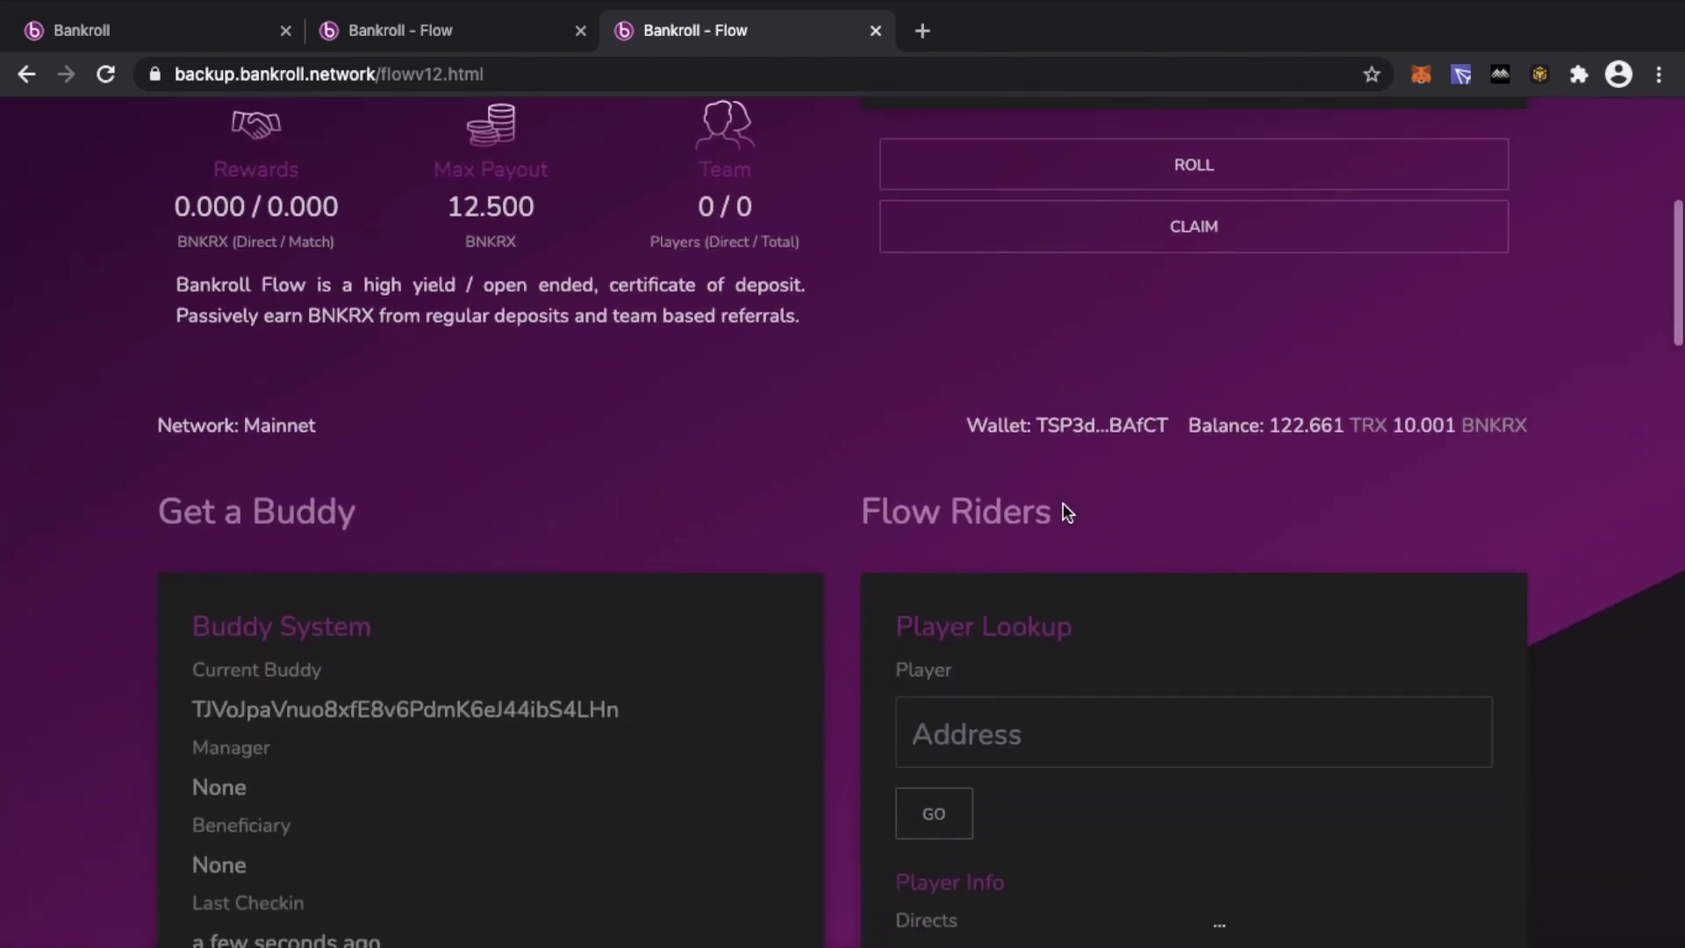
scroll(1065, 508, down, 2)
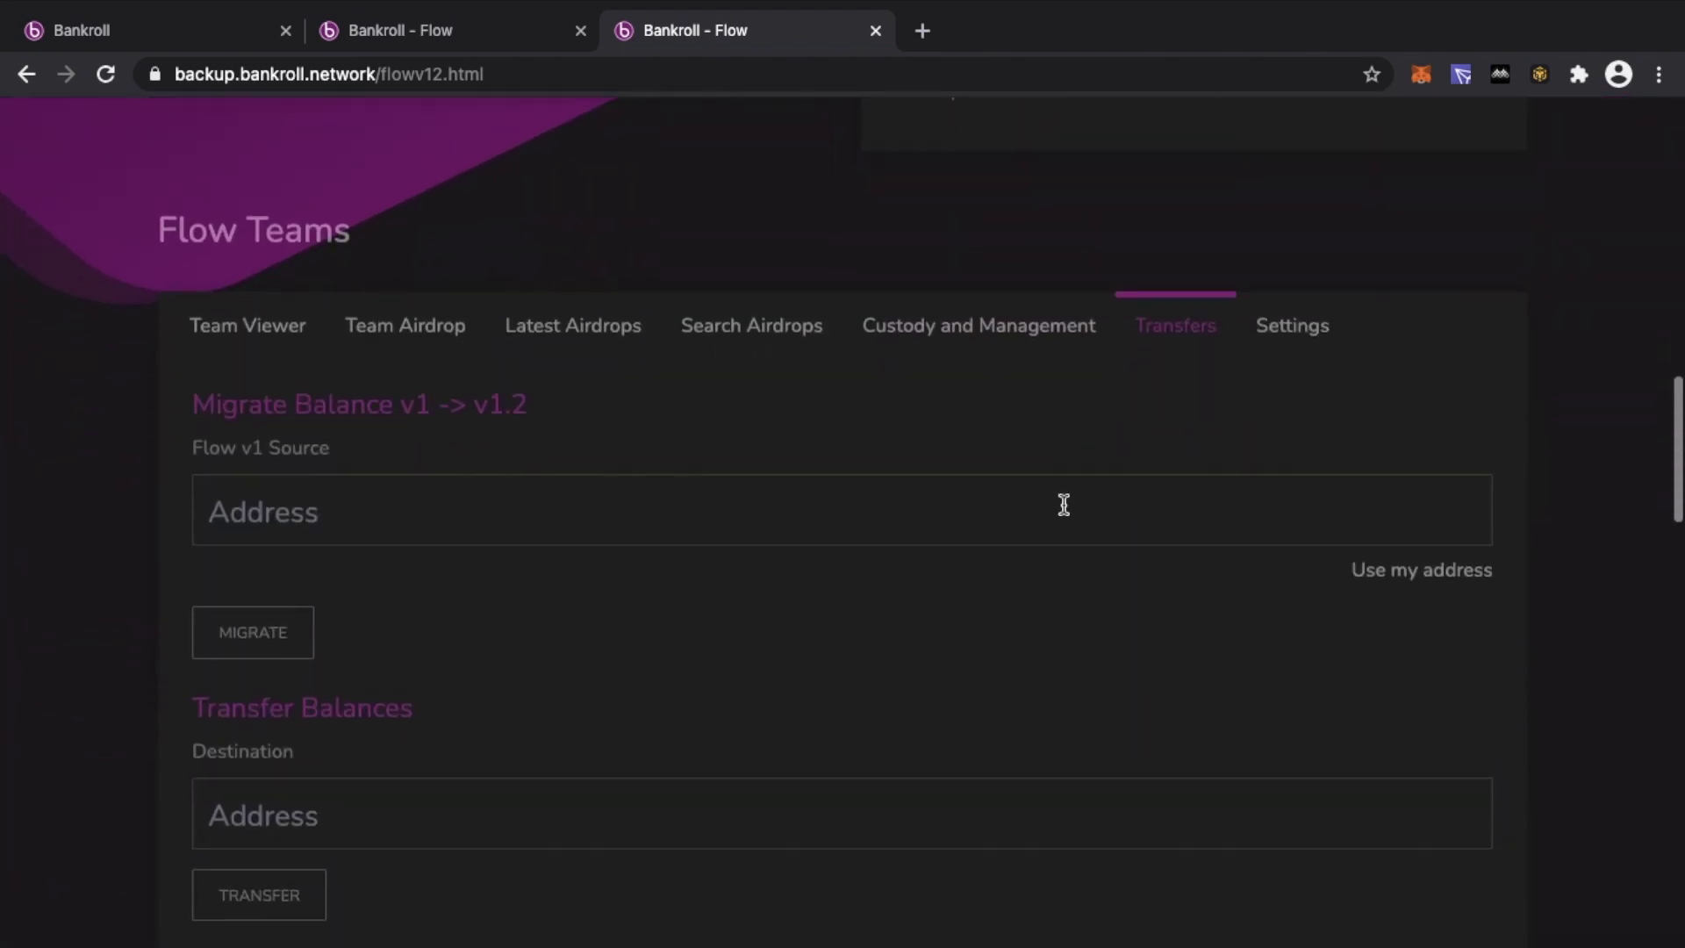
click(246, 296)
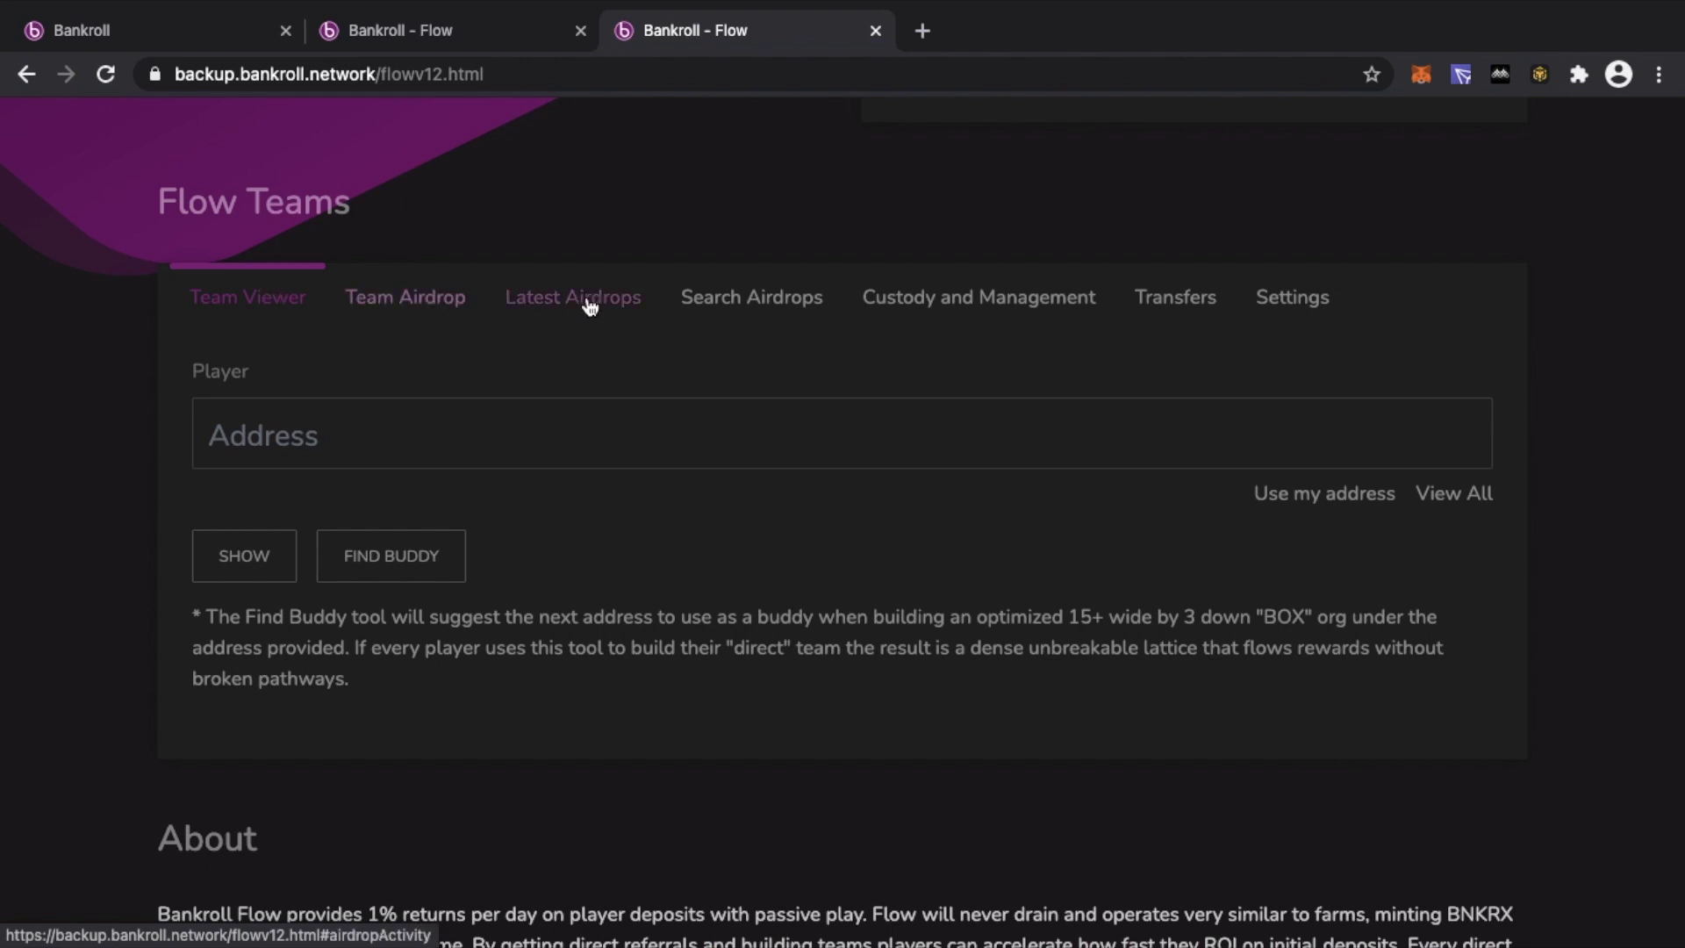
click(1165, 303)
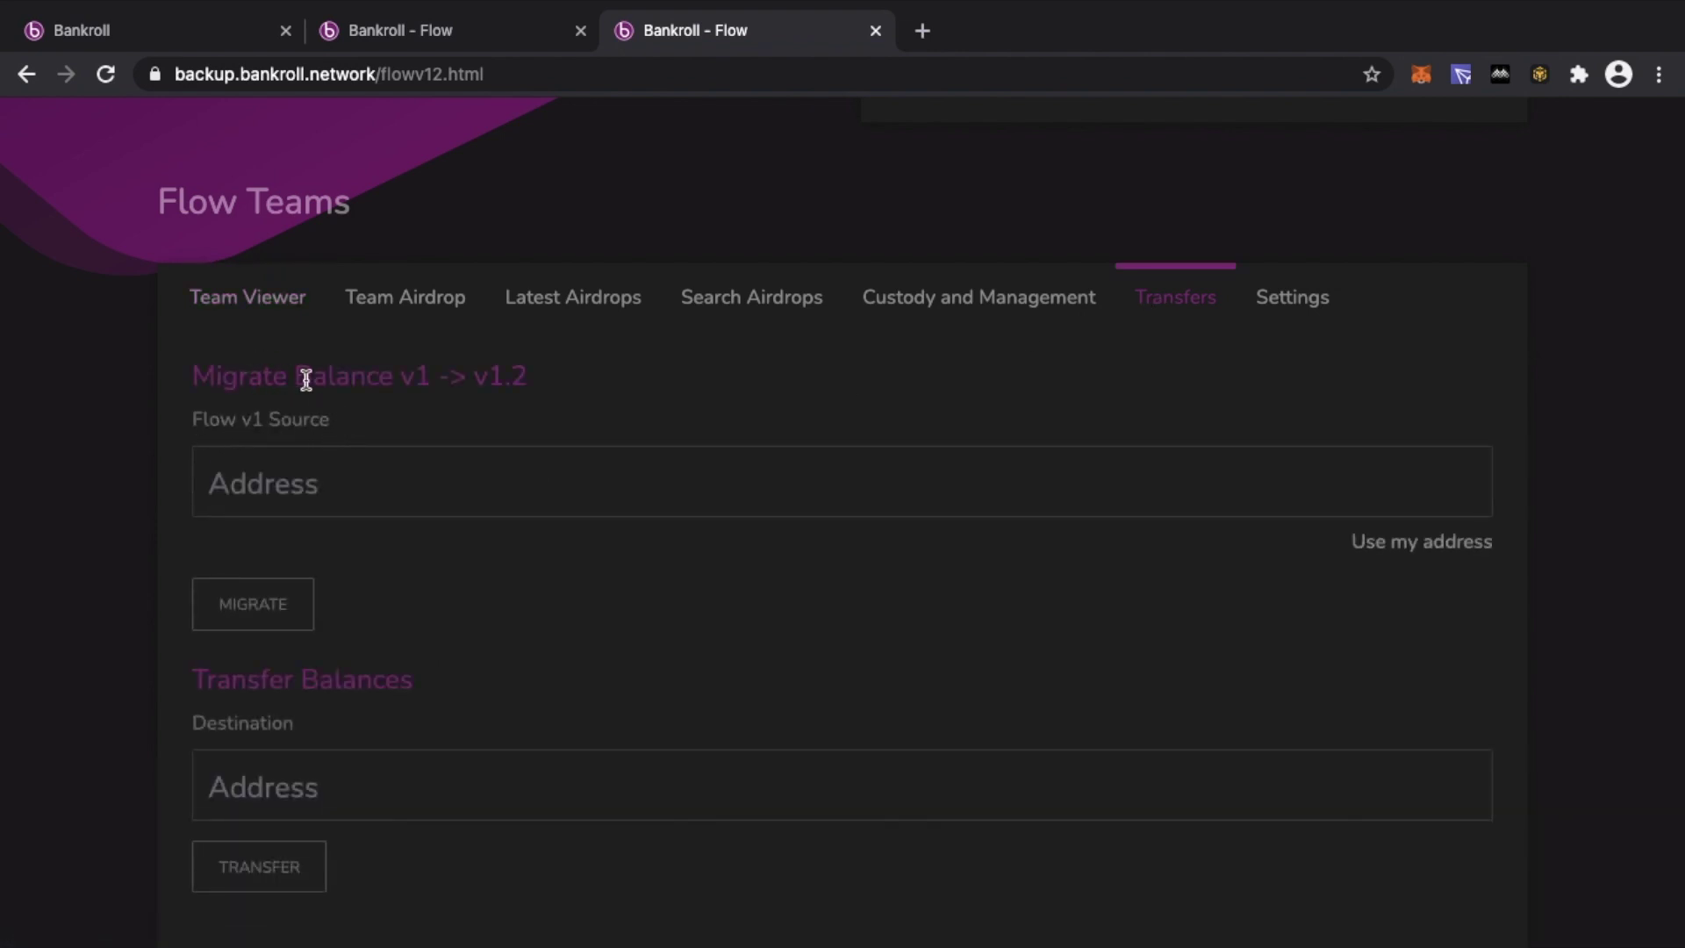
click(425, 35)
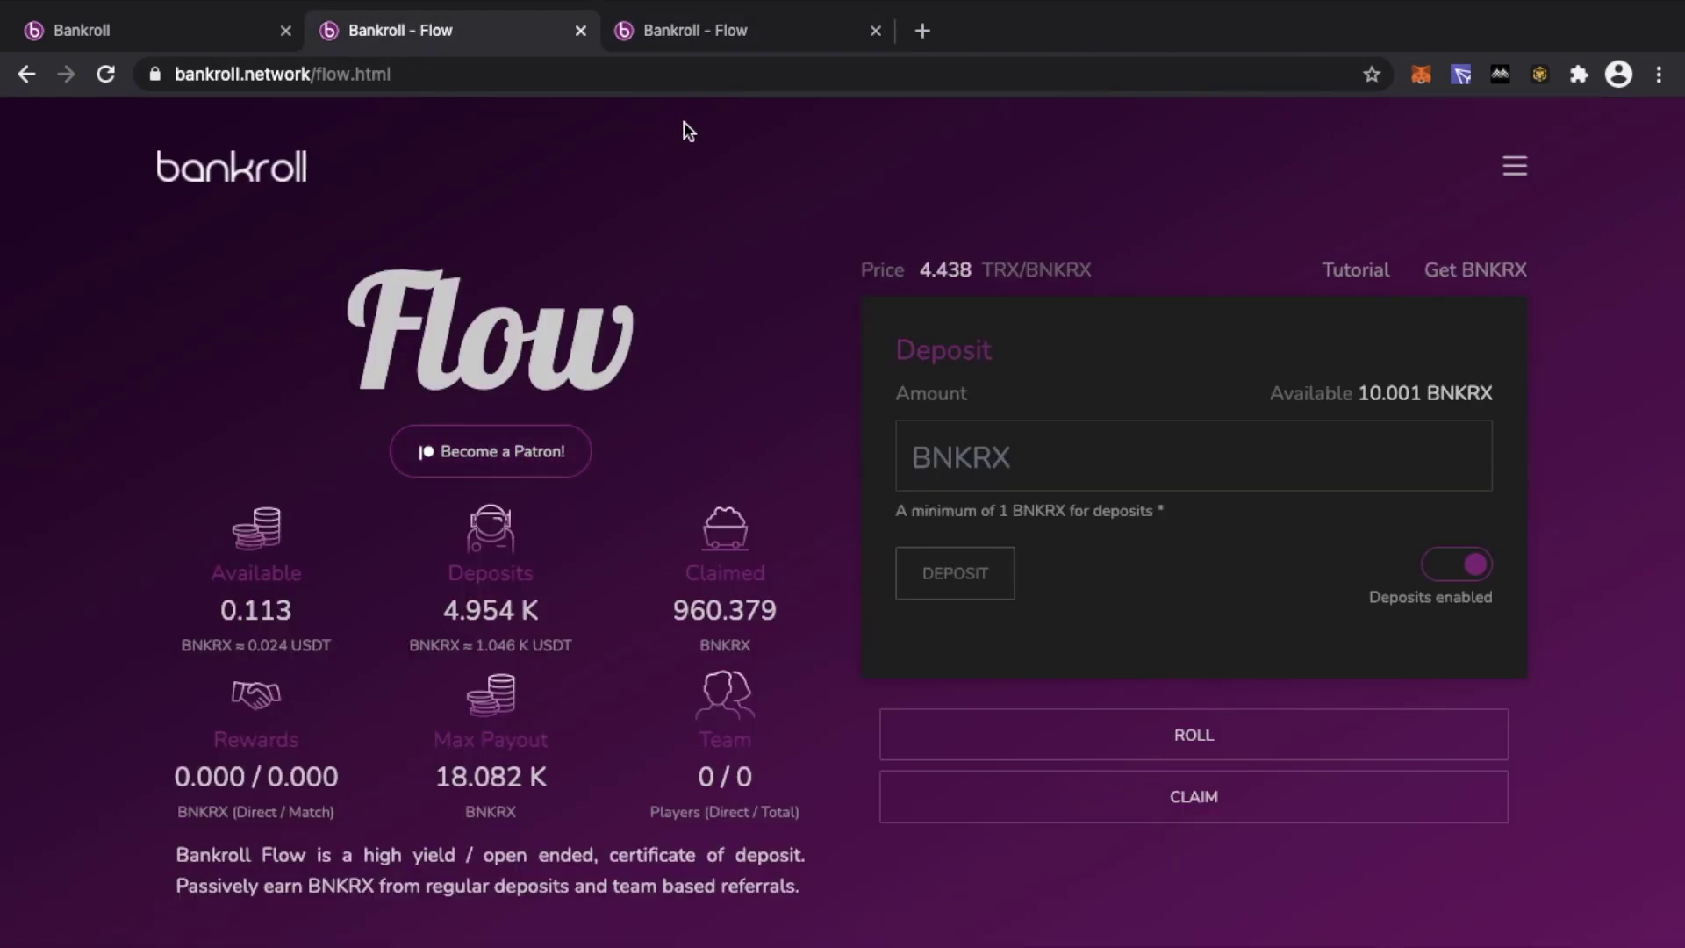
click(706, 33)
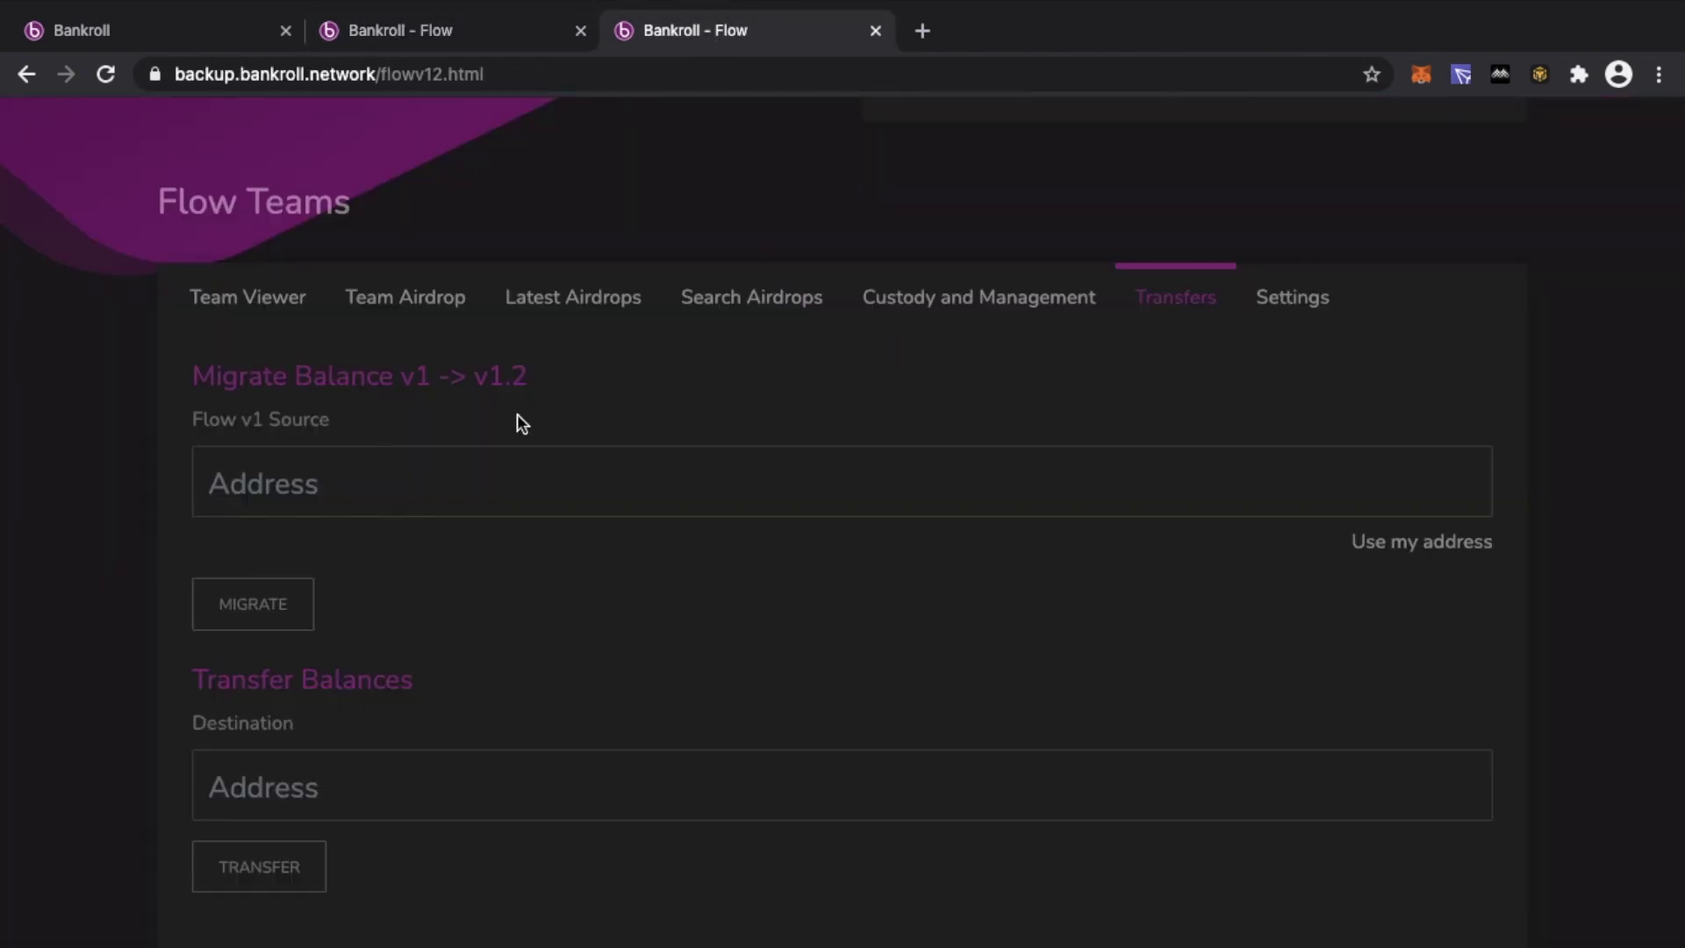
click(444, 40)
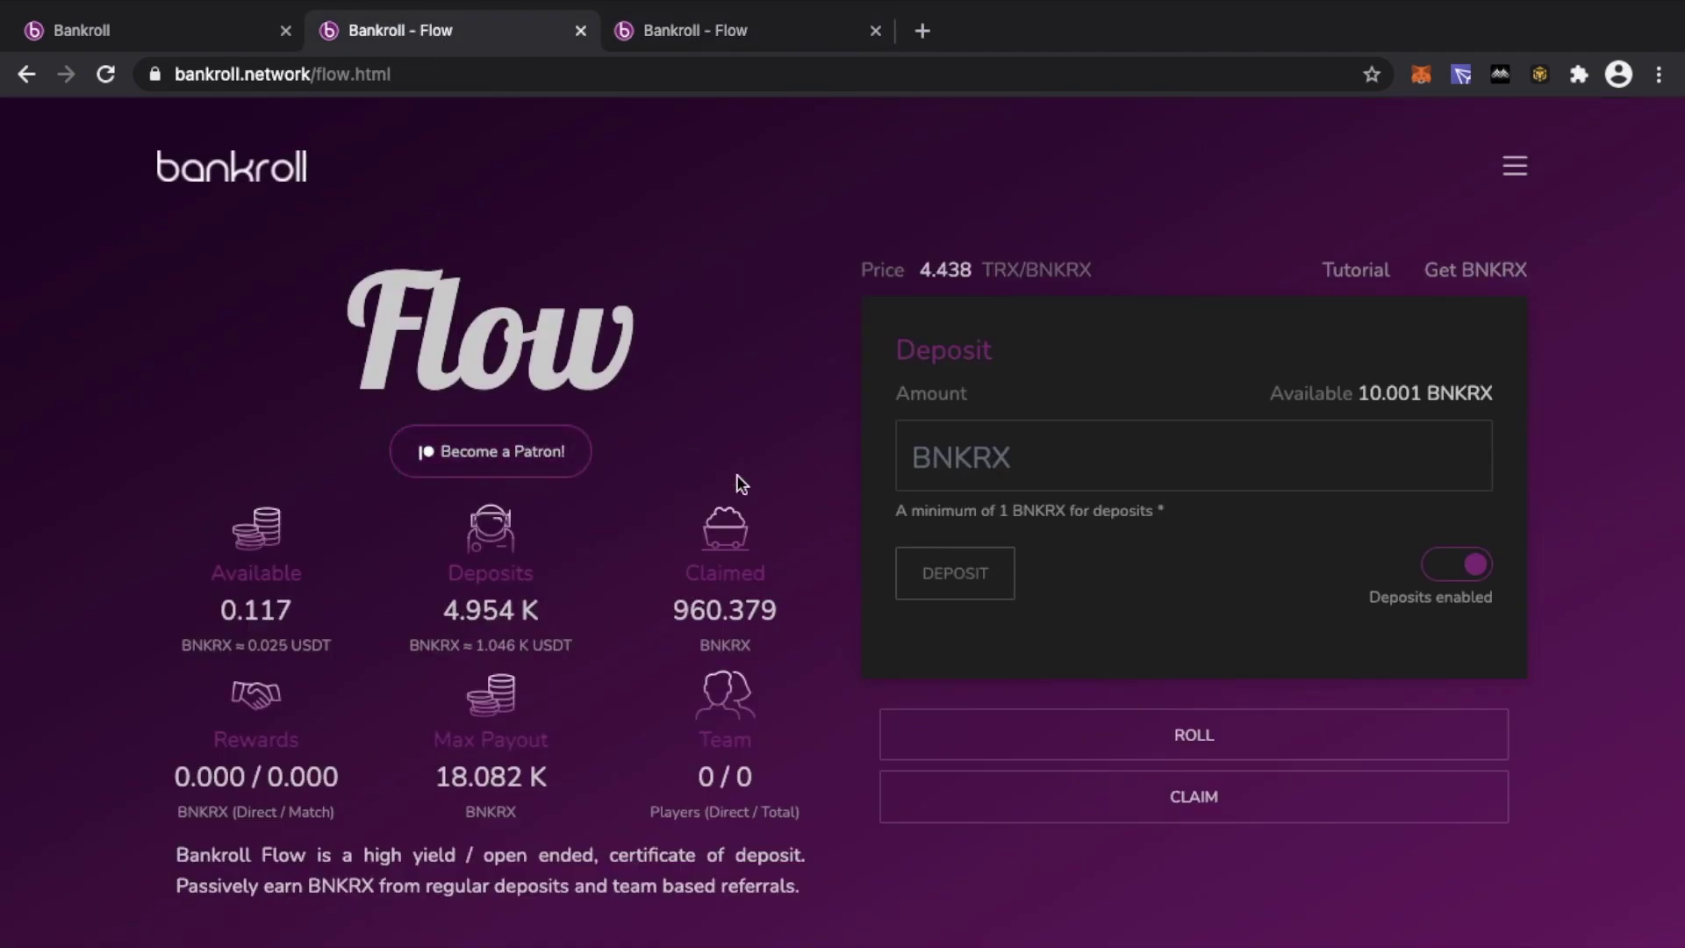
click(711, 39)
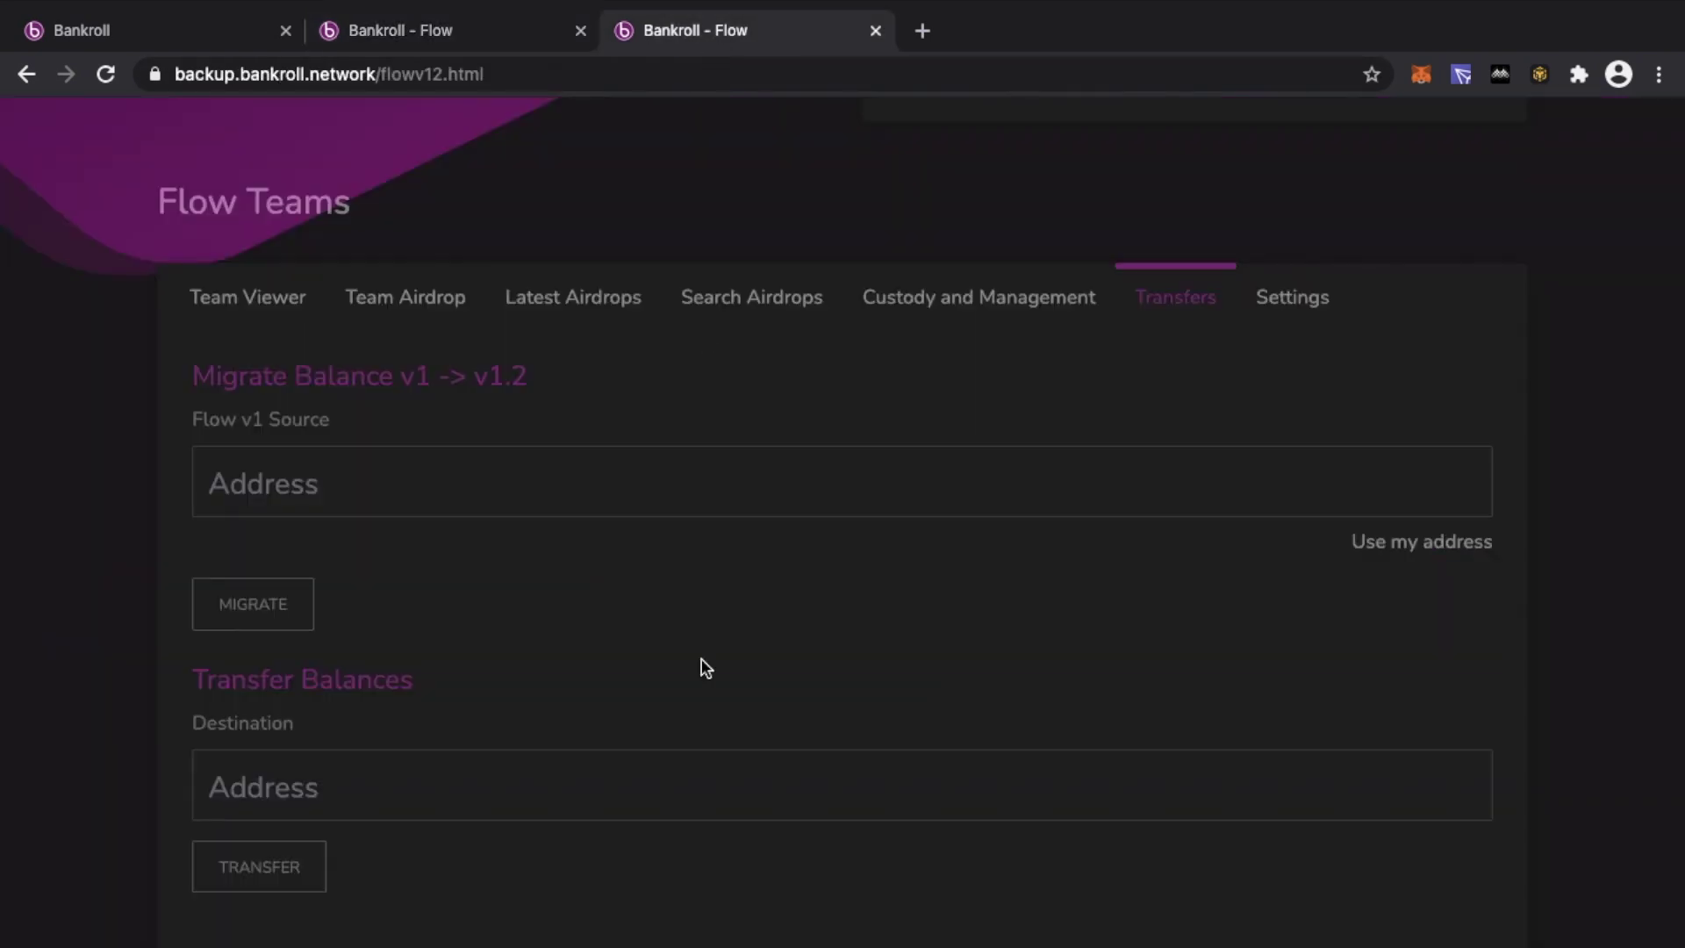
Set the Flow v1 Source to the wallet's own address and migrate the v1 balance to v1.2.
click(1403, 548)
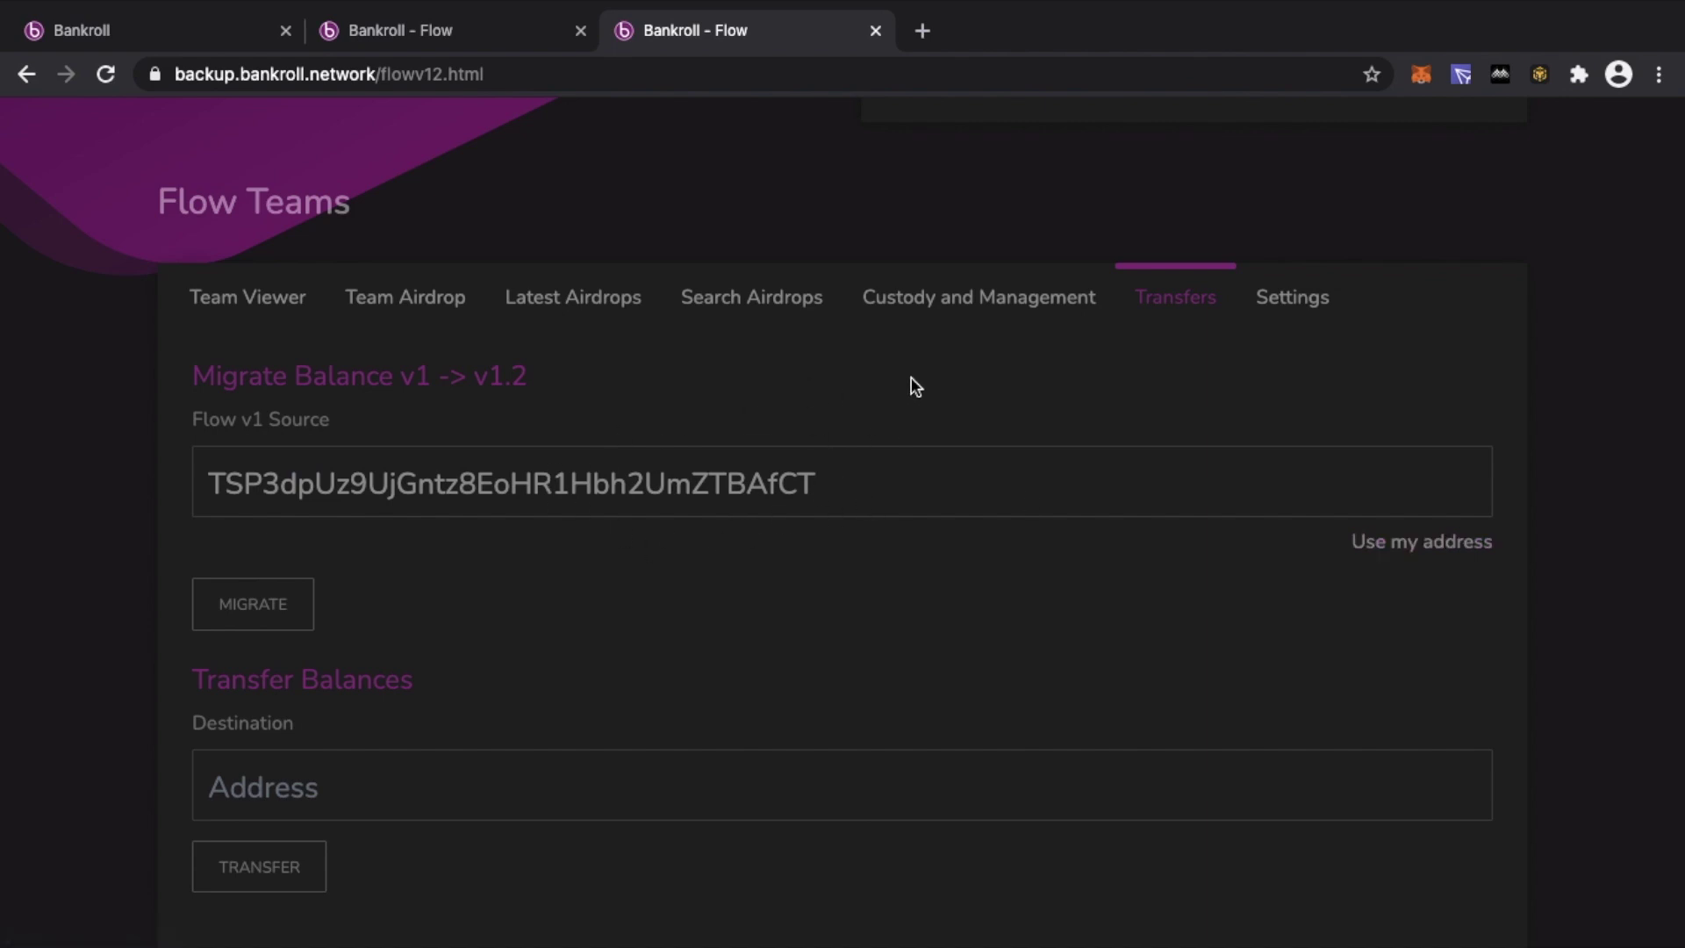
scroll(911, 382, up, 6)
scroll(911, 376, up, 6)
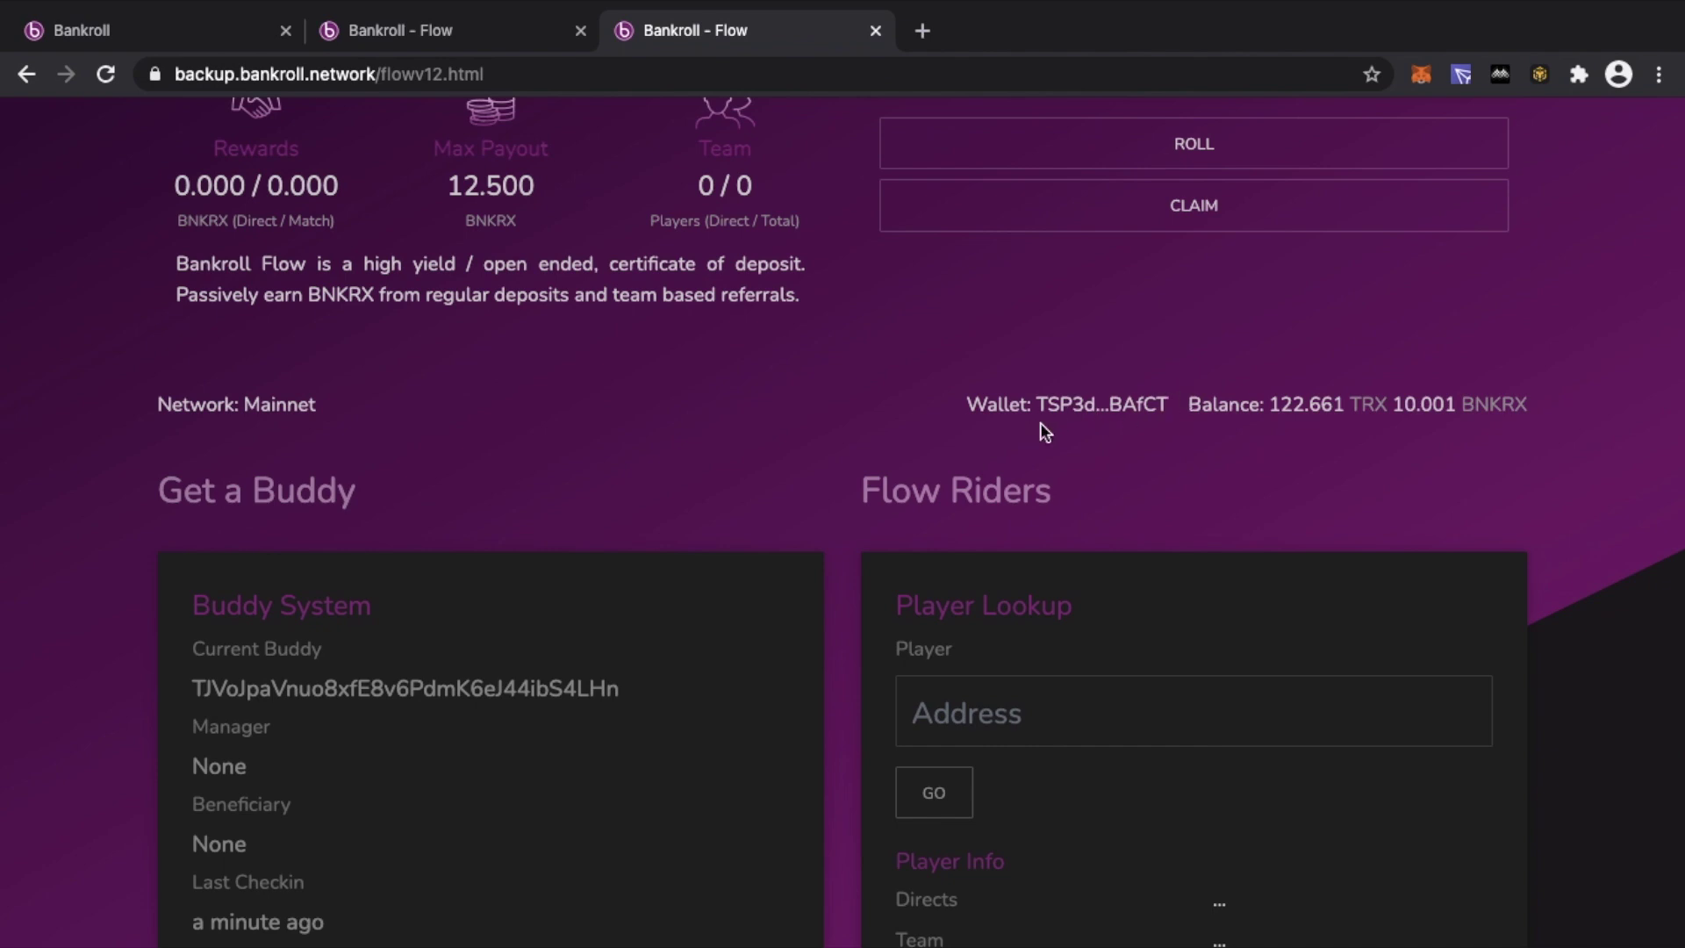
scroll(914, 471, down, 12)
scroll(915, 471, down, 2)
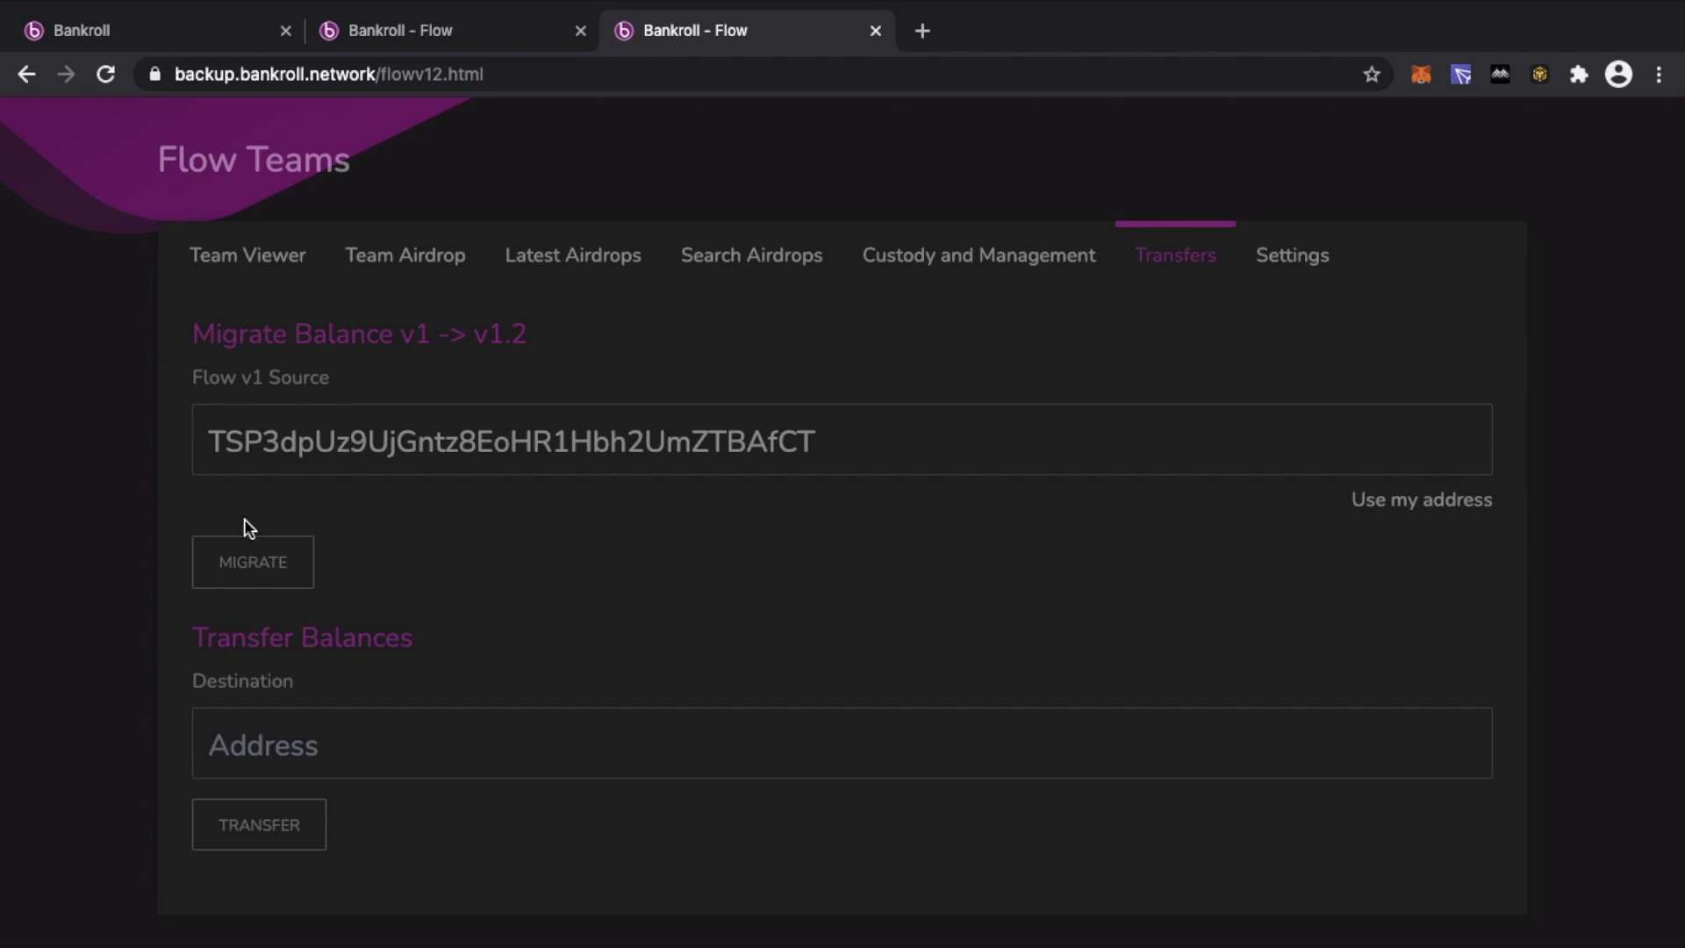
click(257, 559)
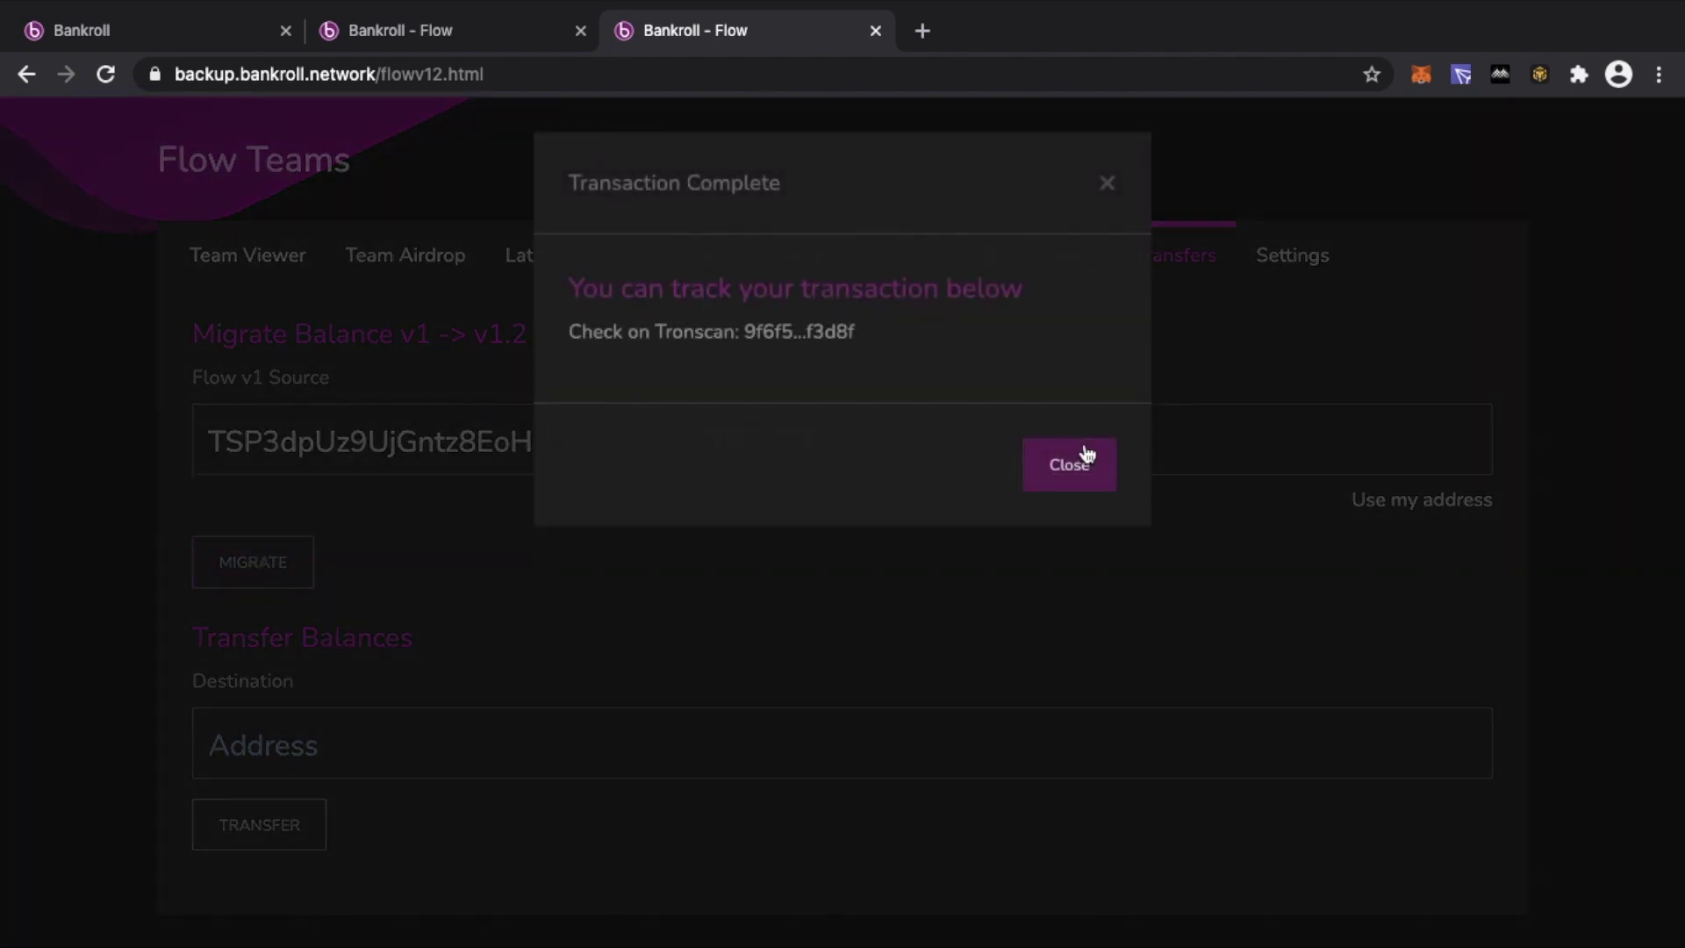
click(1087, 454)
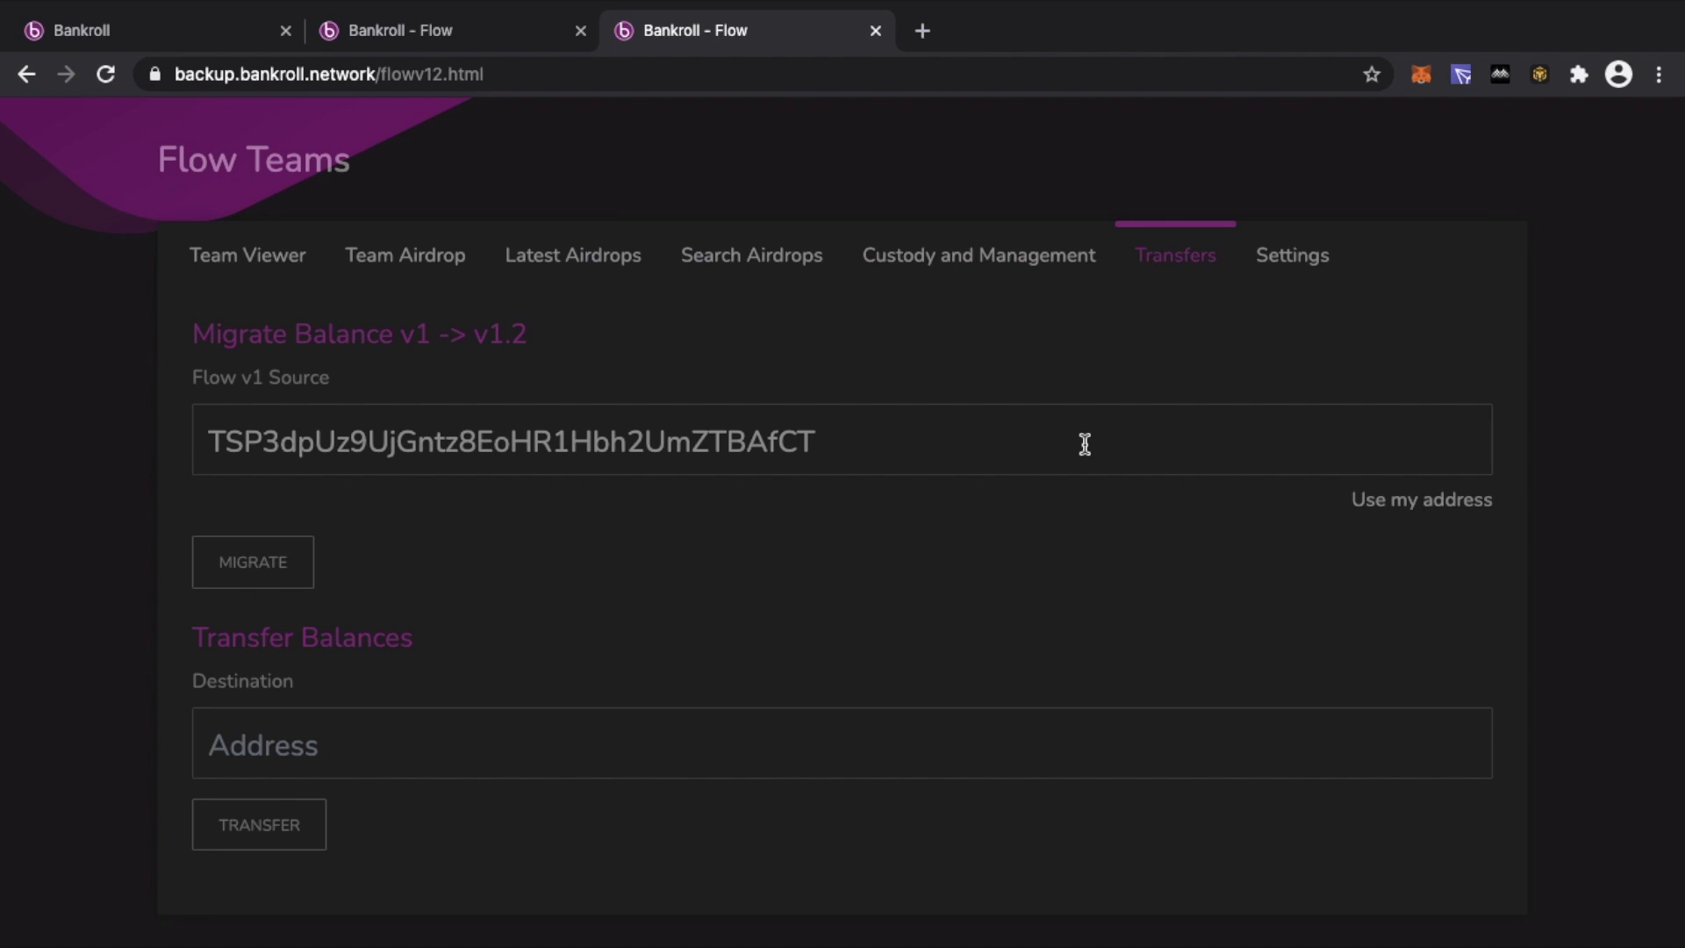
scroll(934, 376, up, 15)
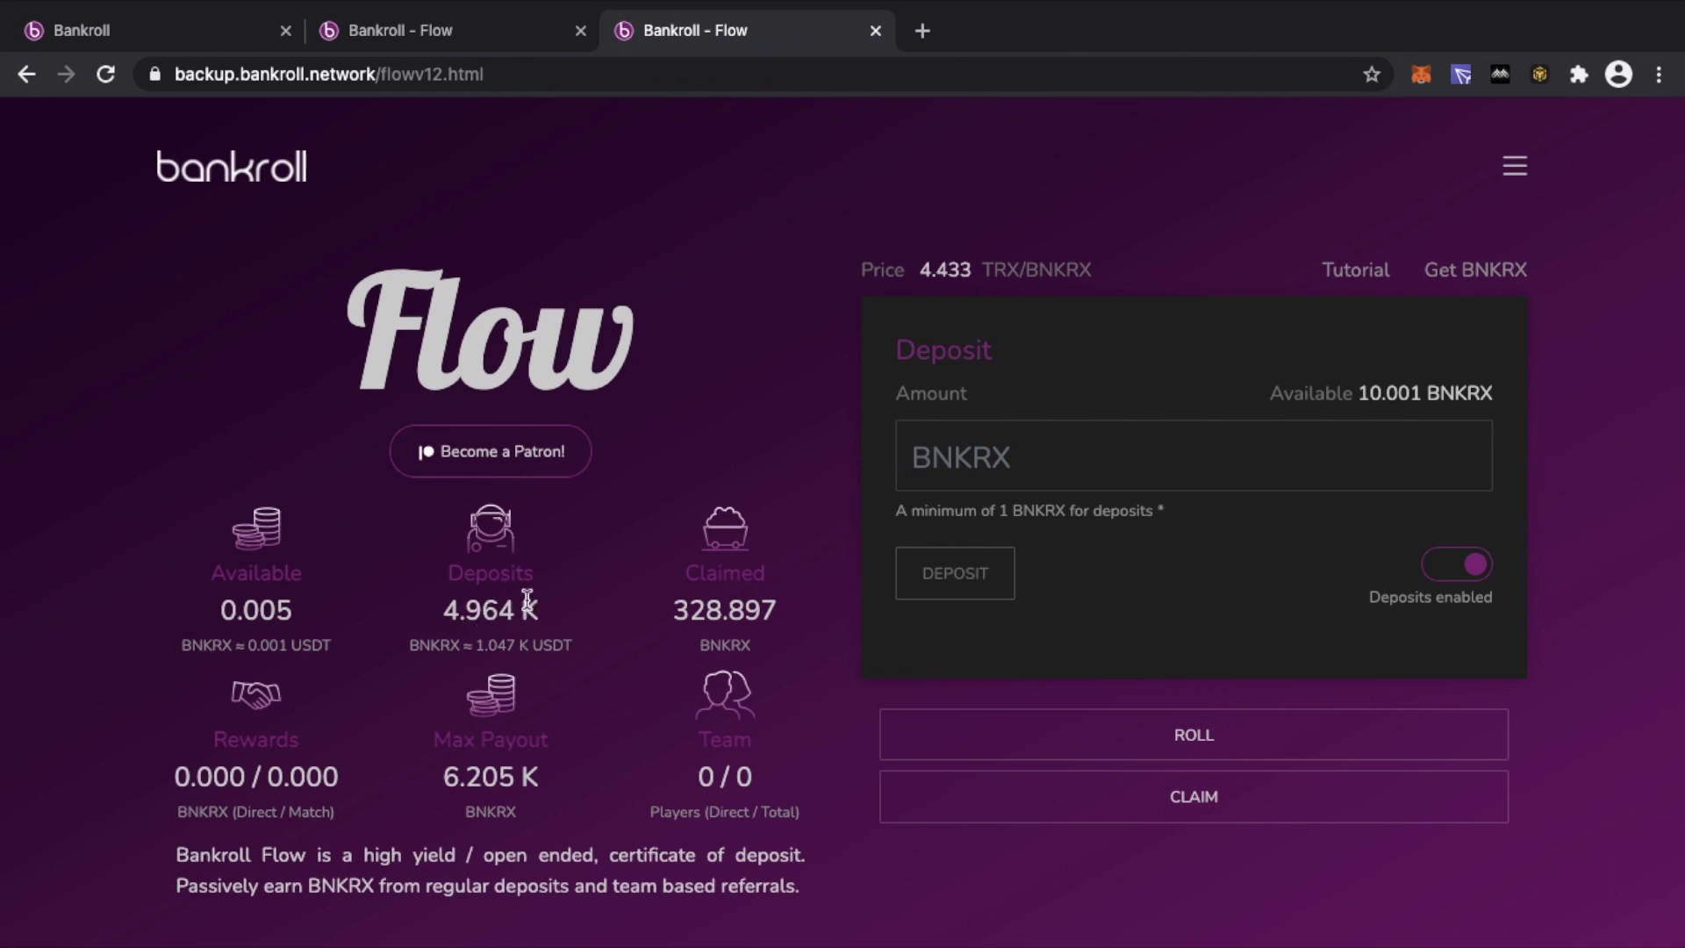
Compare the v1 and v1.2 Flow tabs; v1.2 shows 4.964 K deposits and 328.897 claimed.
click(443, 45)
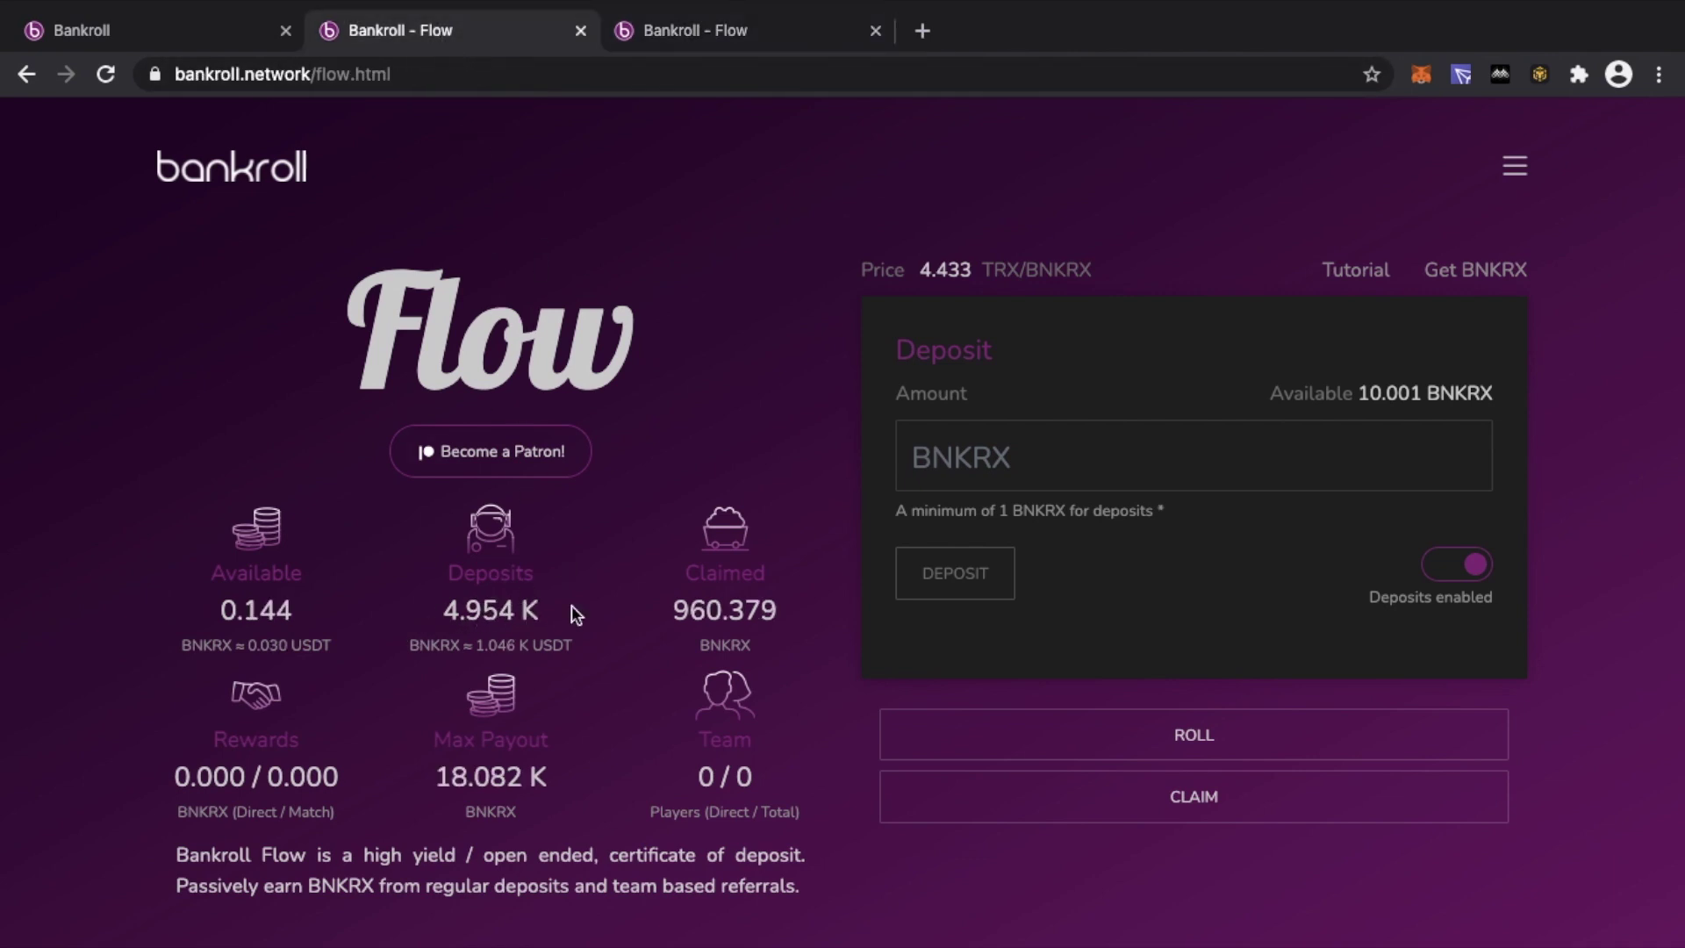
click(707, 34)
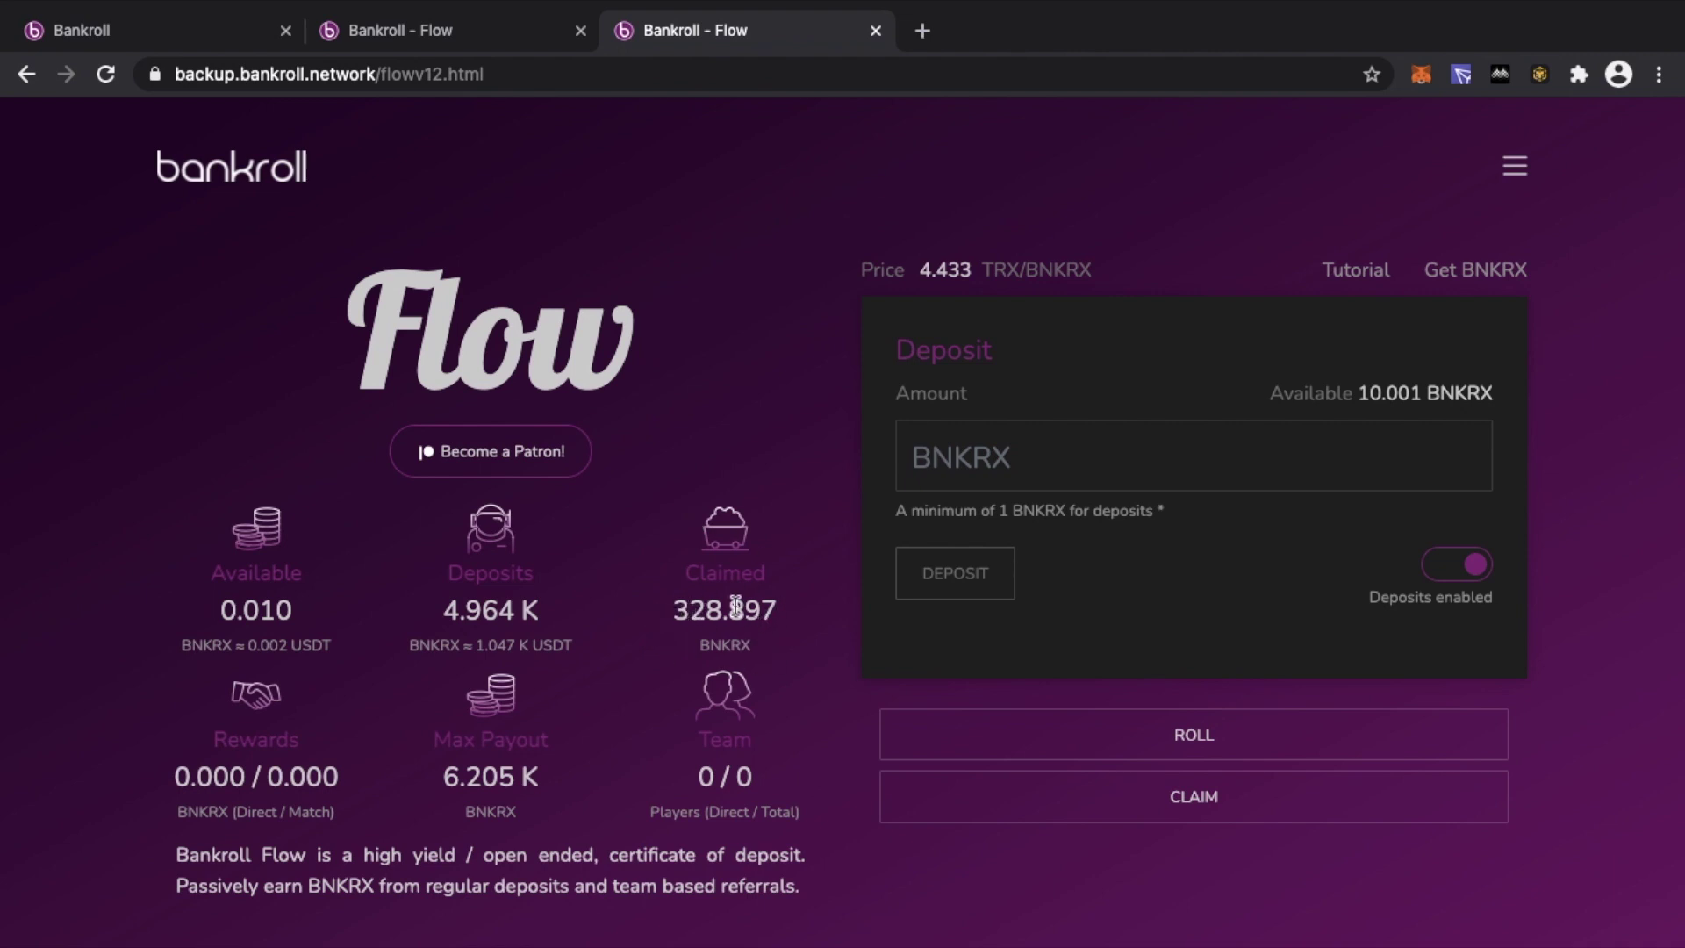
click(477, 29)
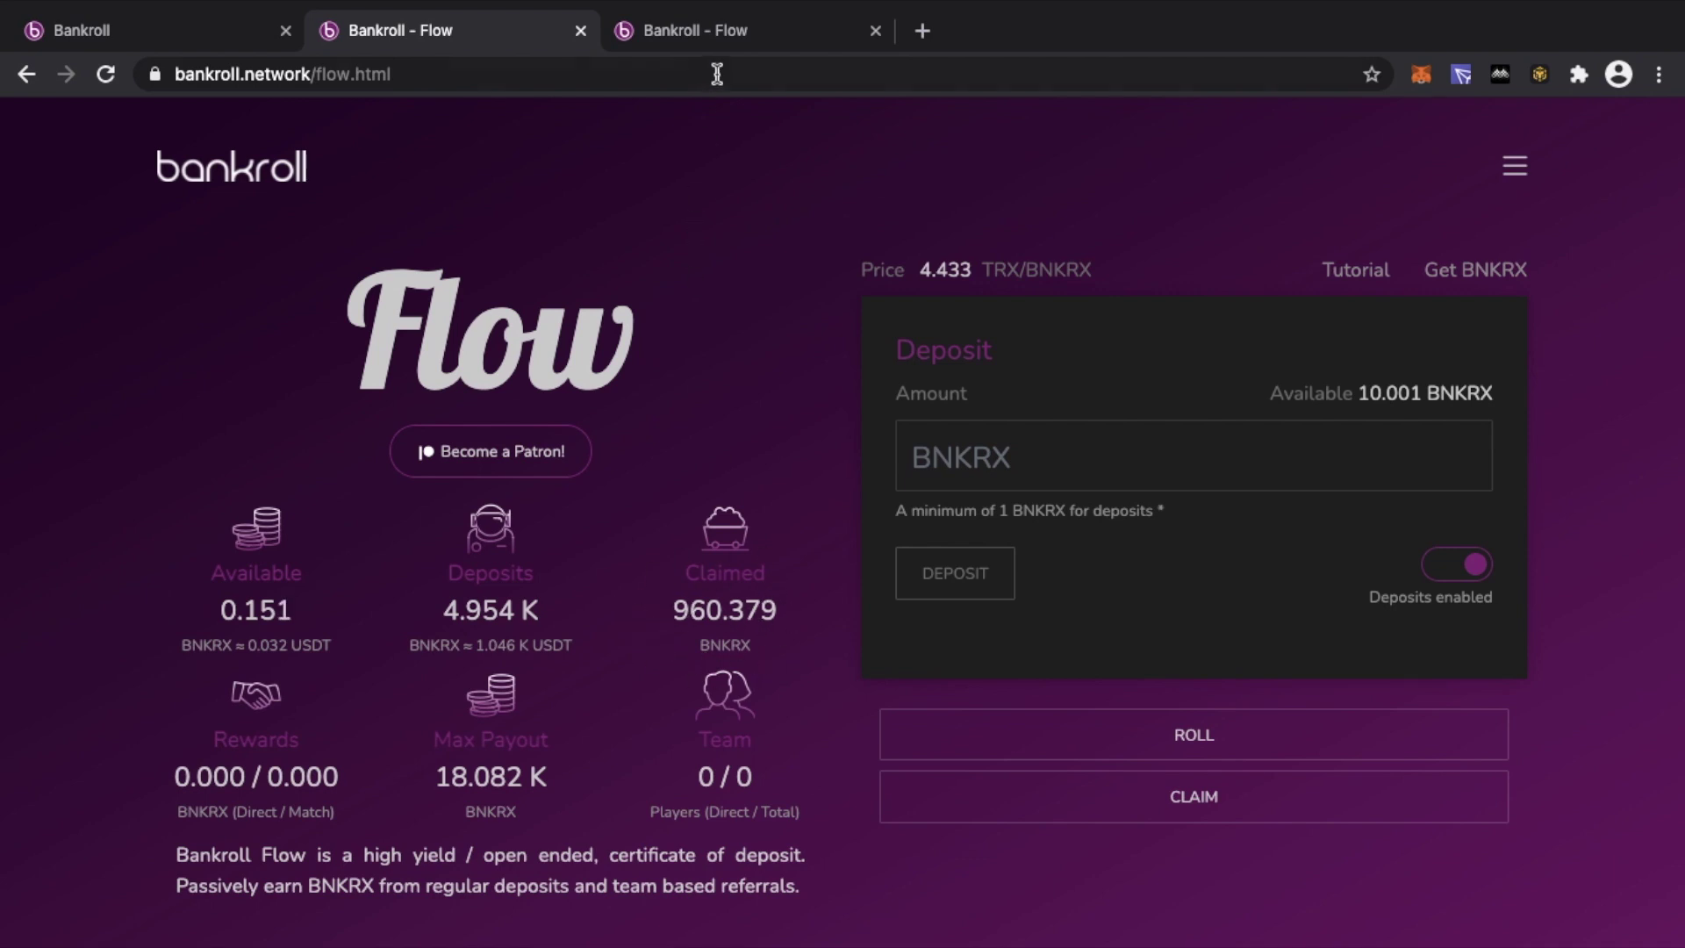
click(690, 45)
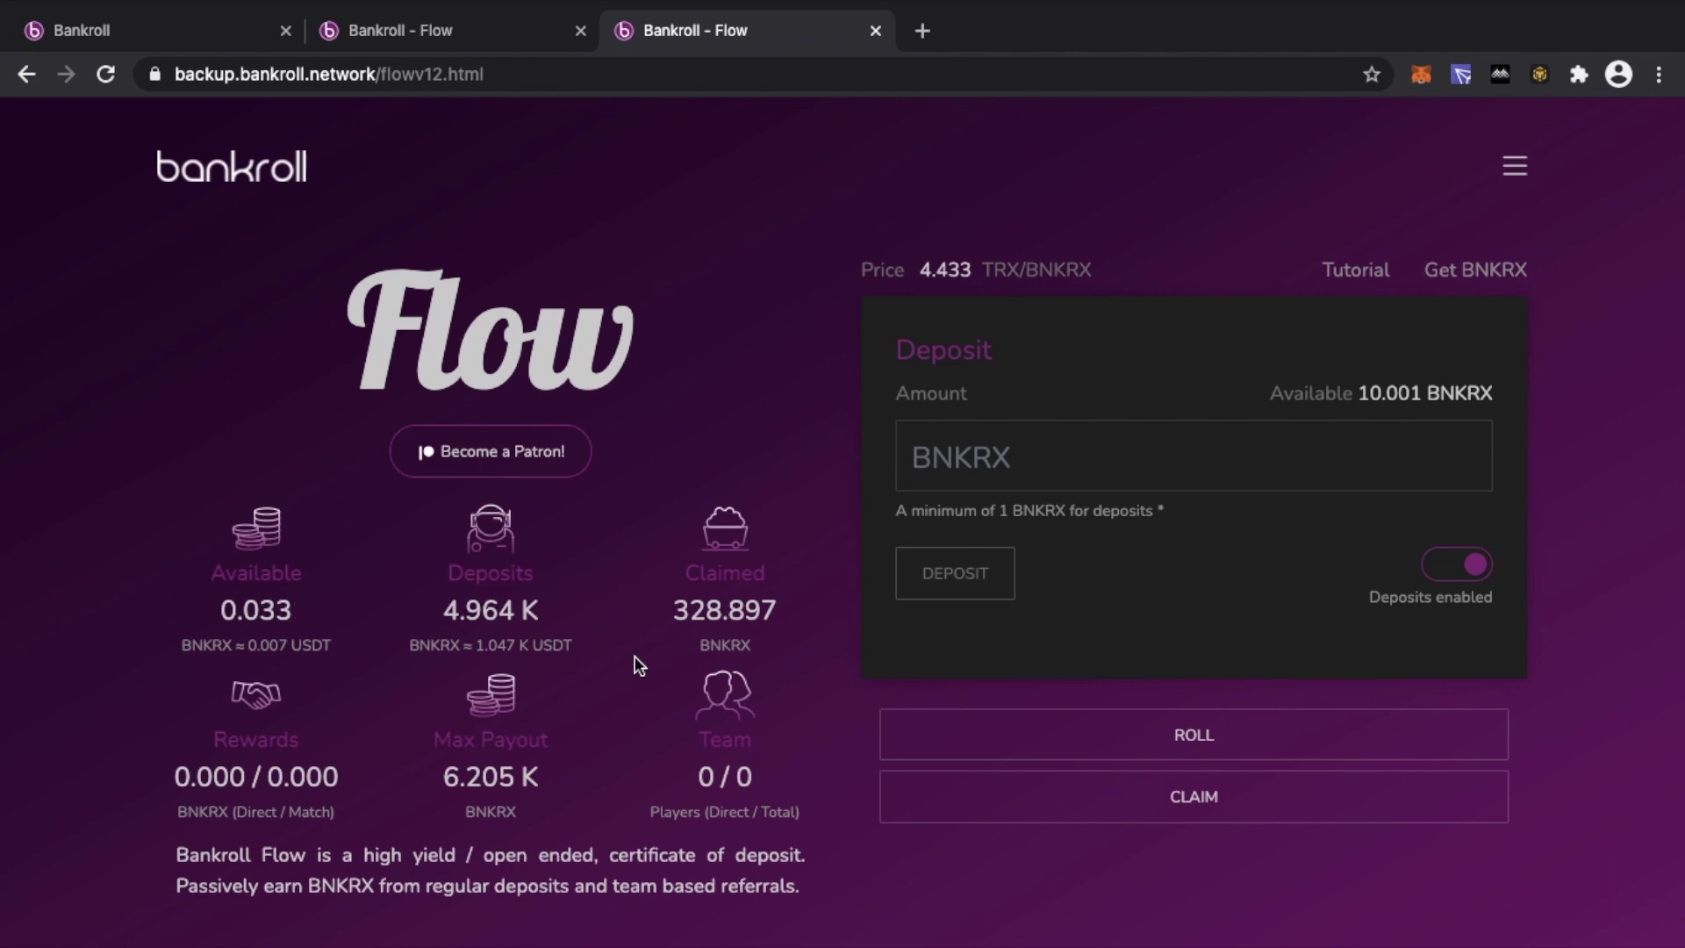
Replace the Flow v1 Source with the 3D Crypto address and attempt migration, which is refused.
scroll(635, 655, down, 10)
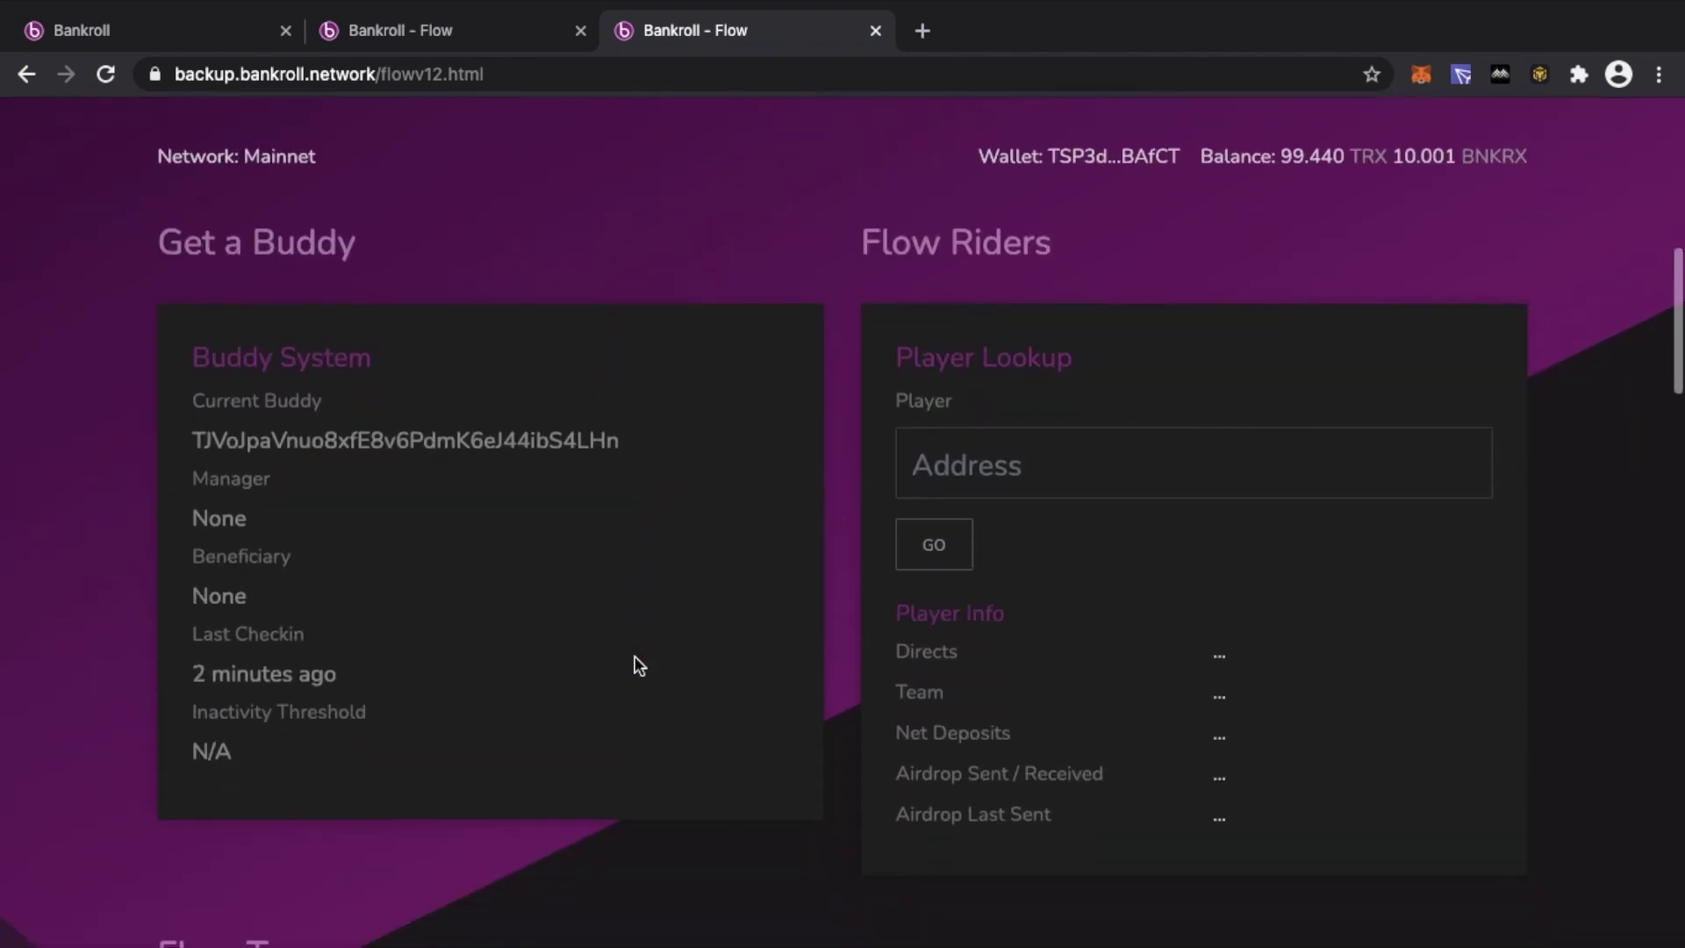
scroll(635, 656, down, 10)
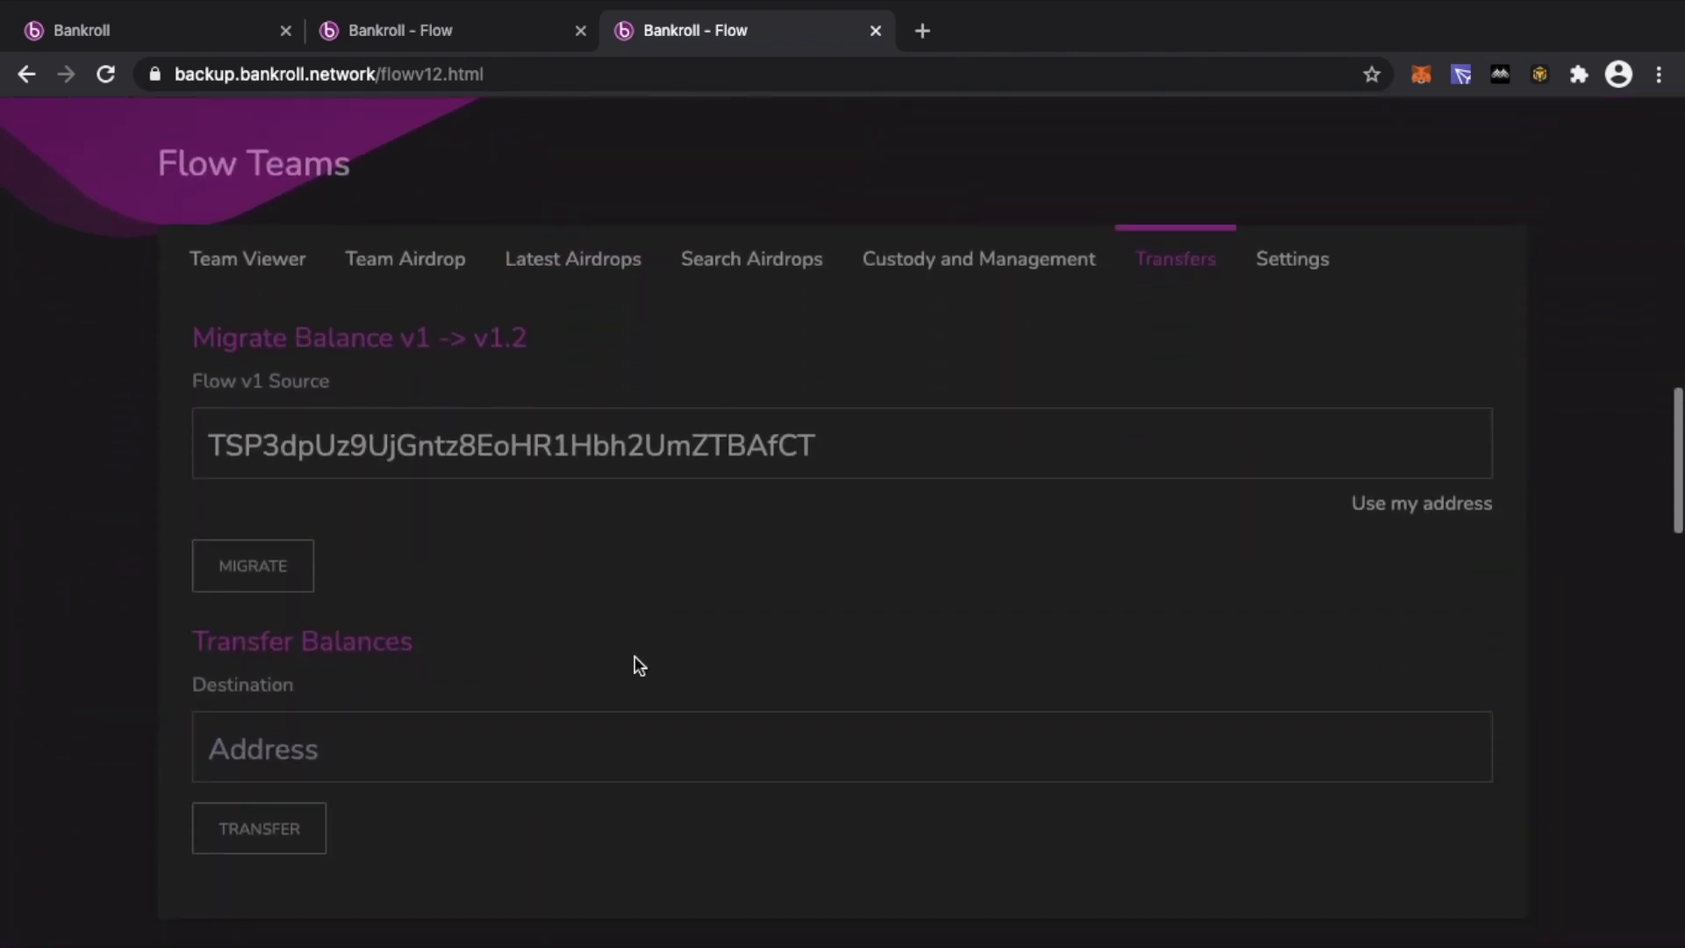
drag(864, 454, 223, 388)
key(BackSpace)
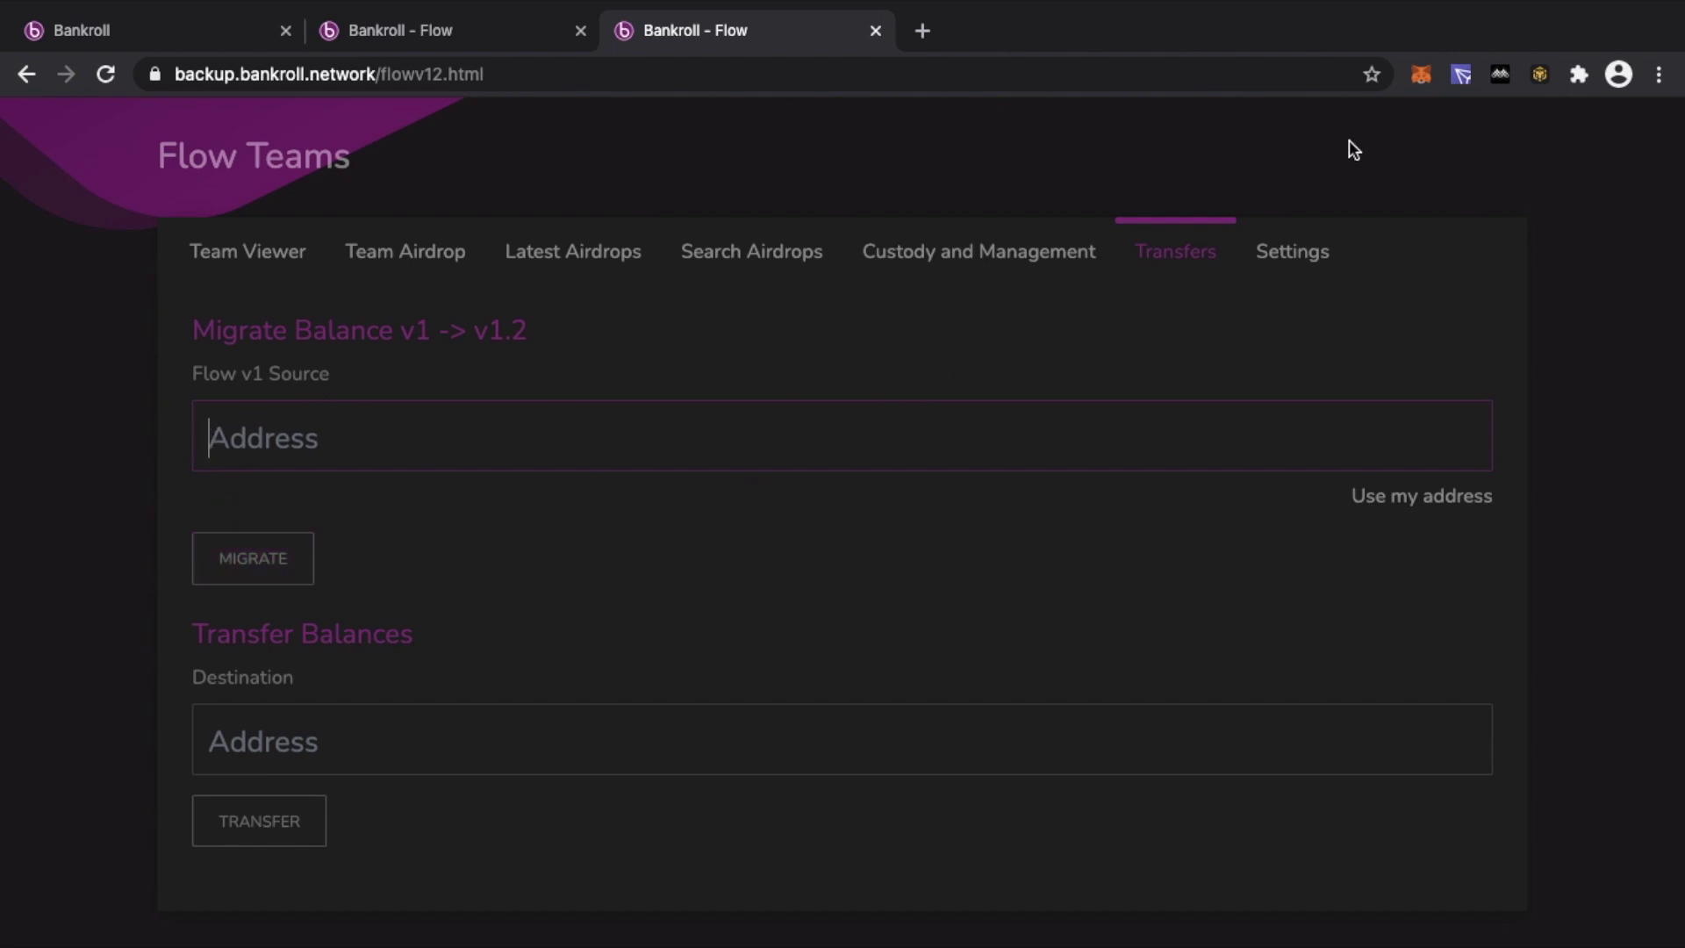
click(1468, 79)
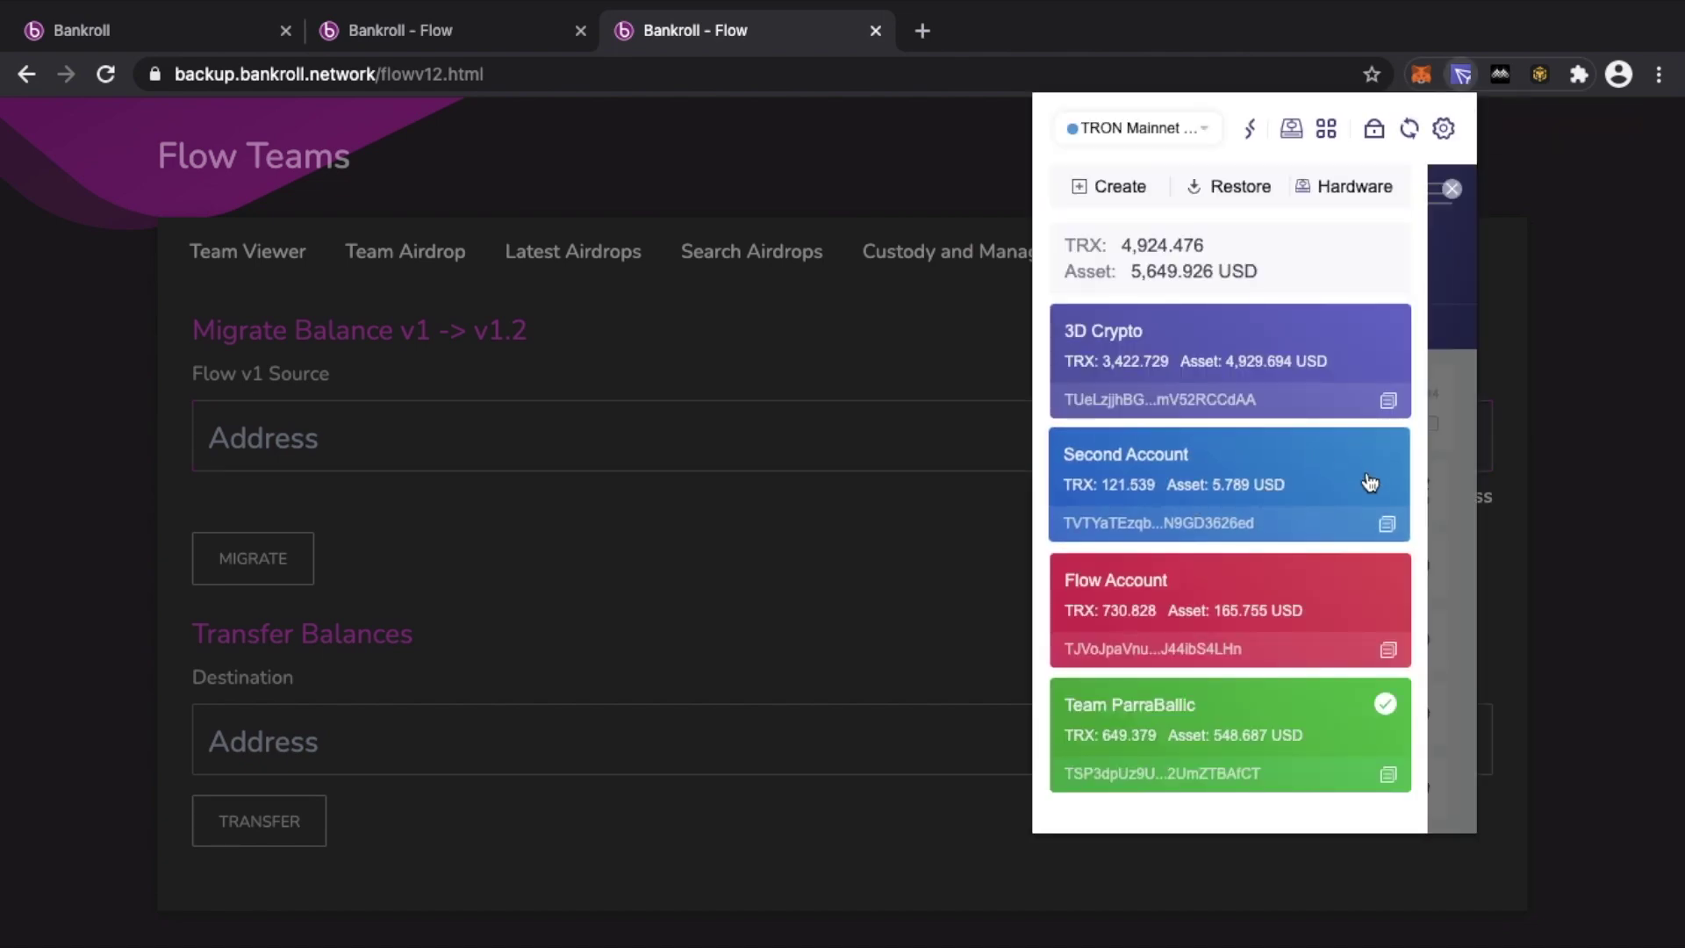
click(1389, 402)
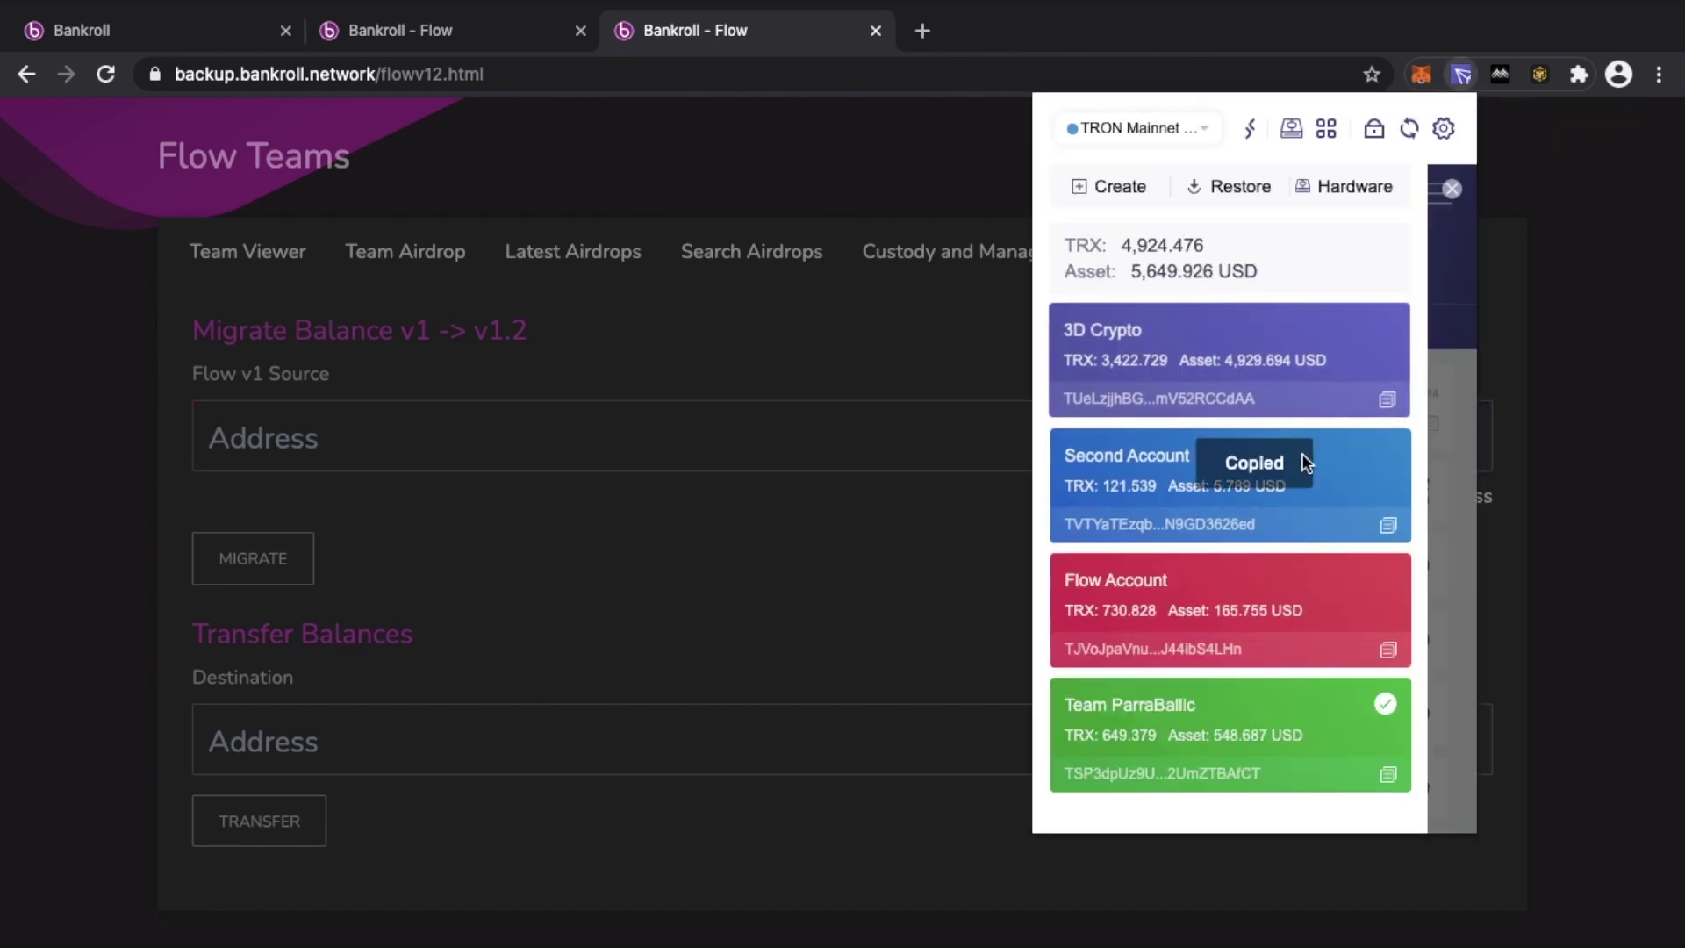
click(658, 443)
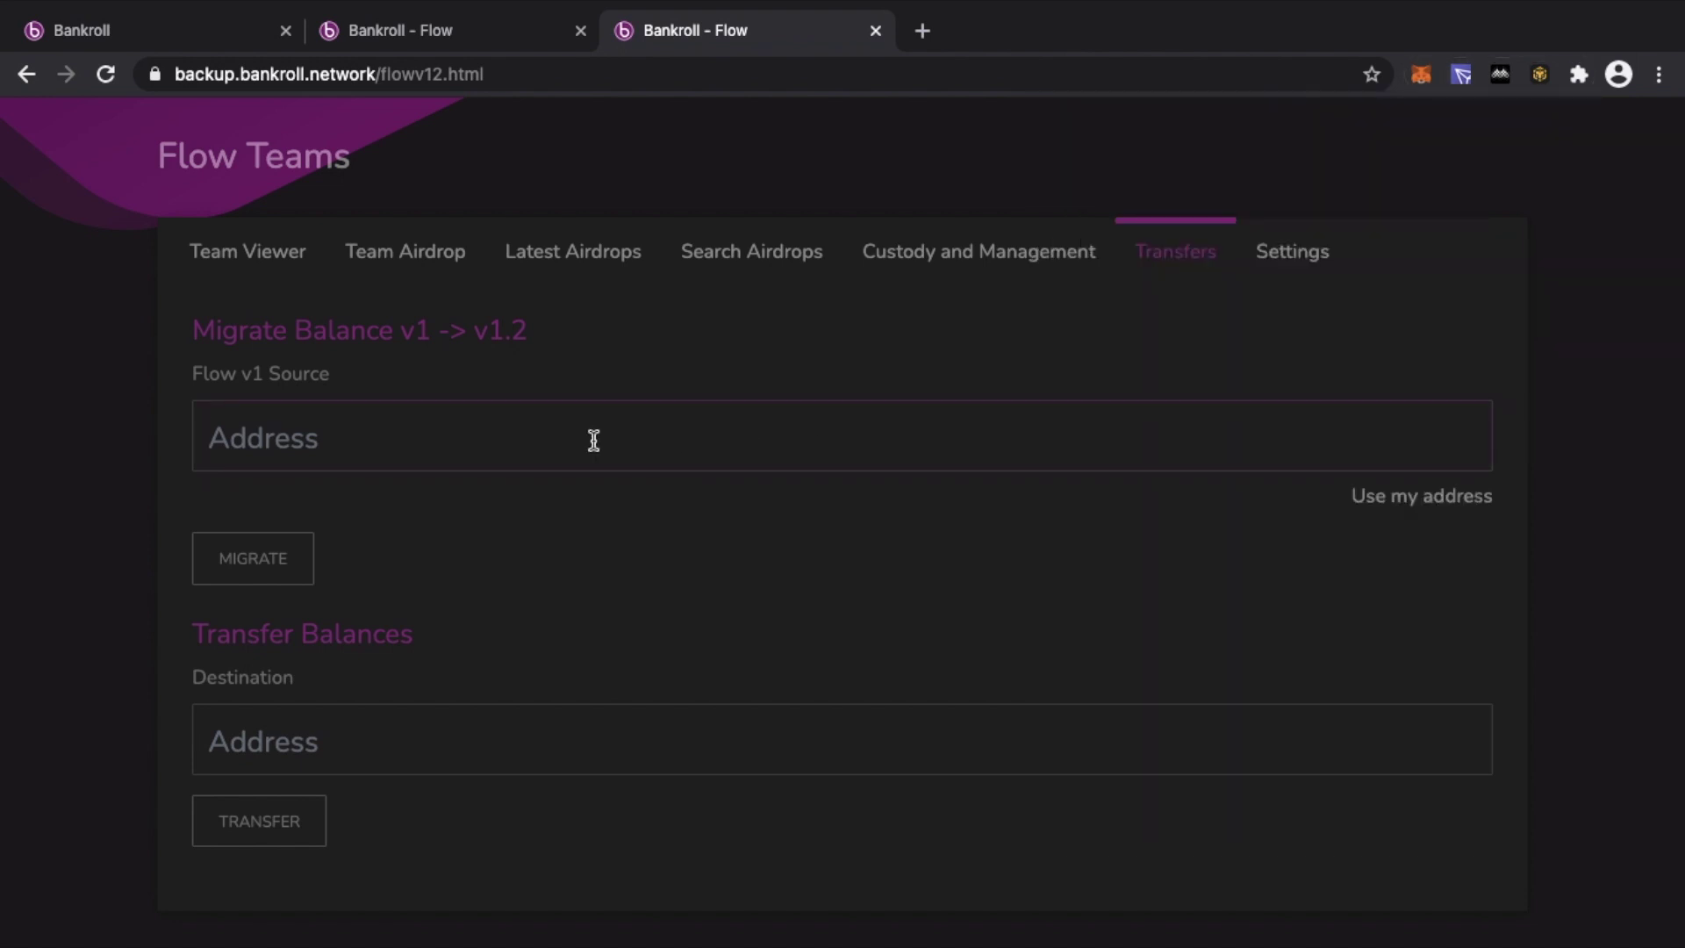
key(ctrl+v)
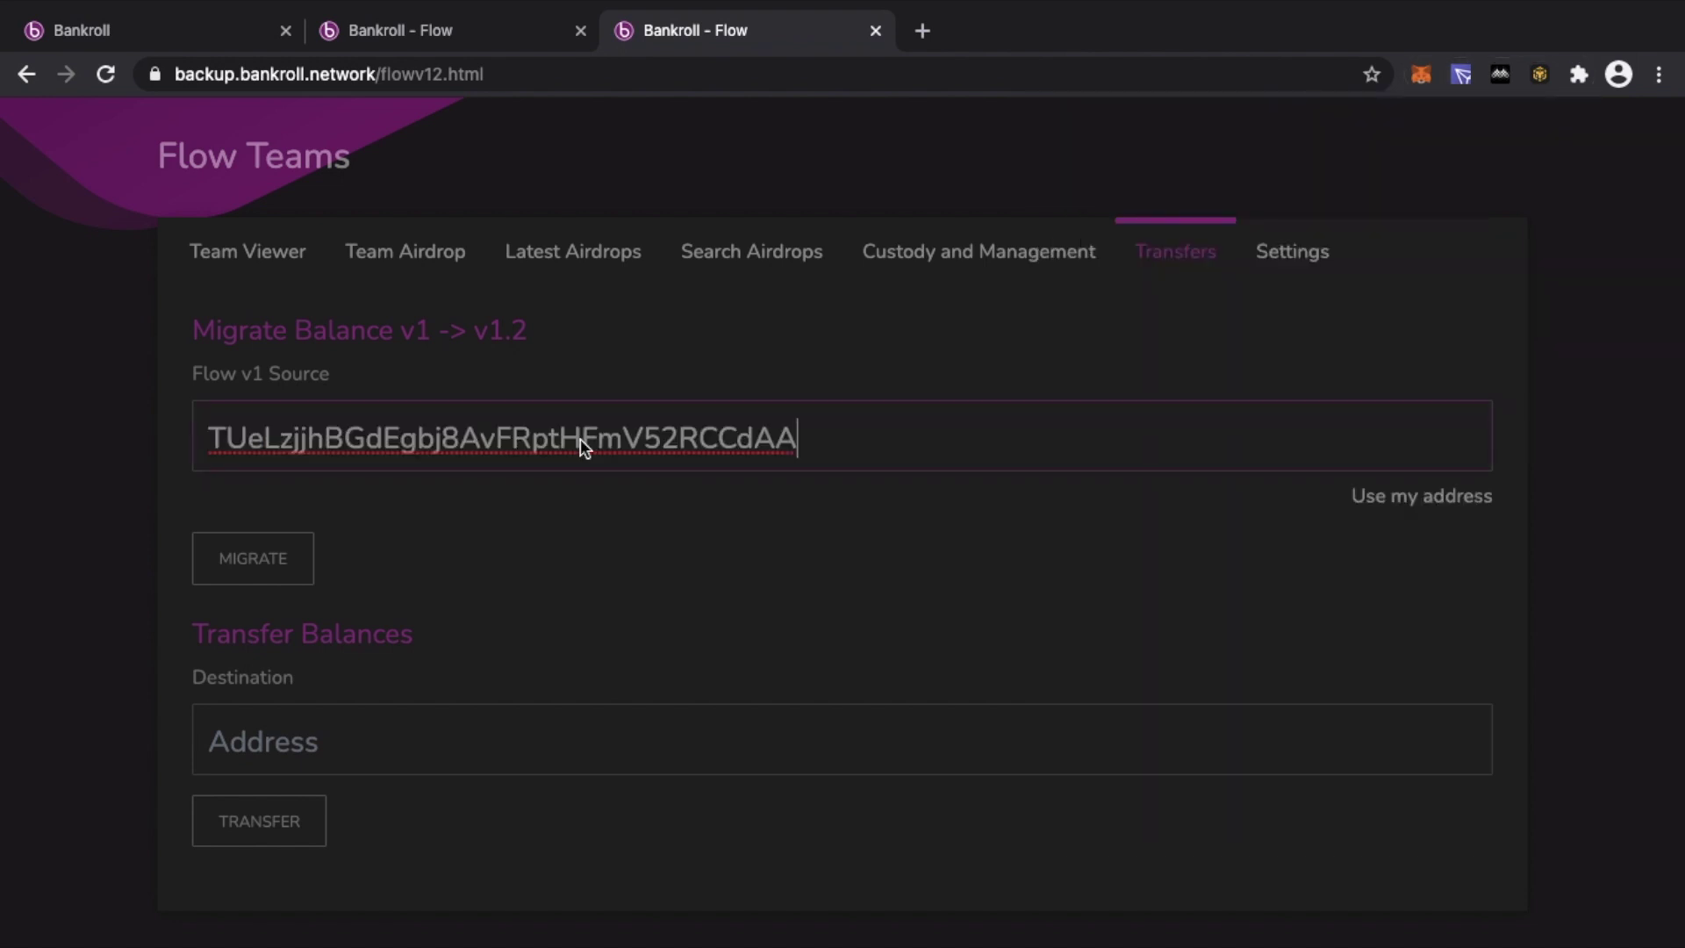
click(293, 559)
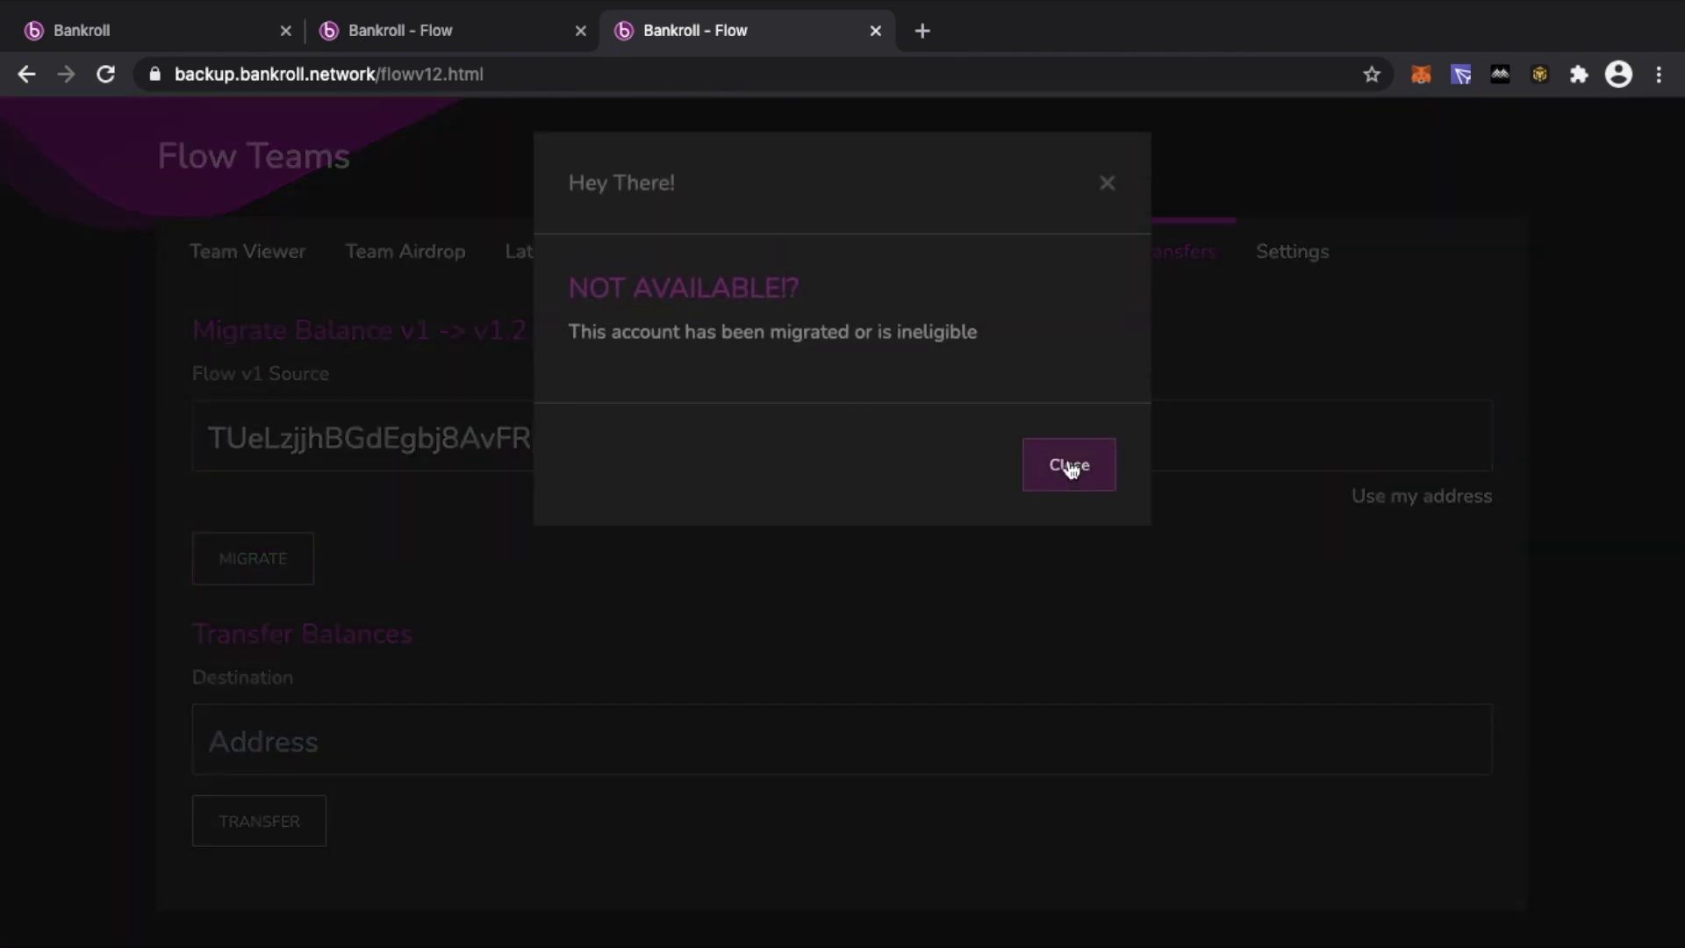
click(1070, 468)
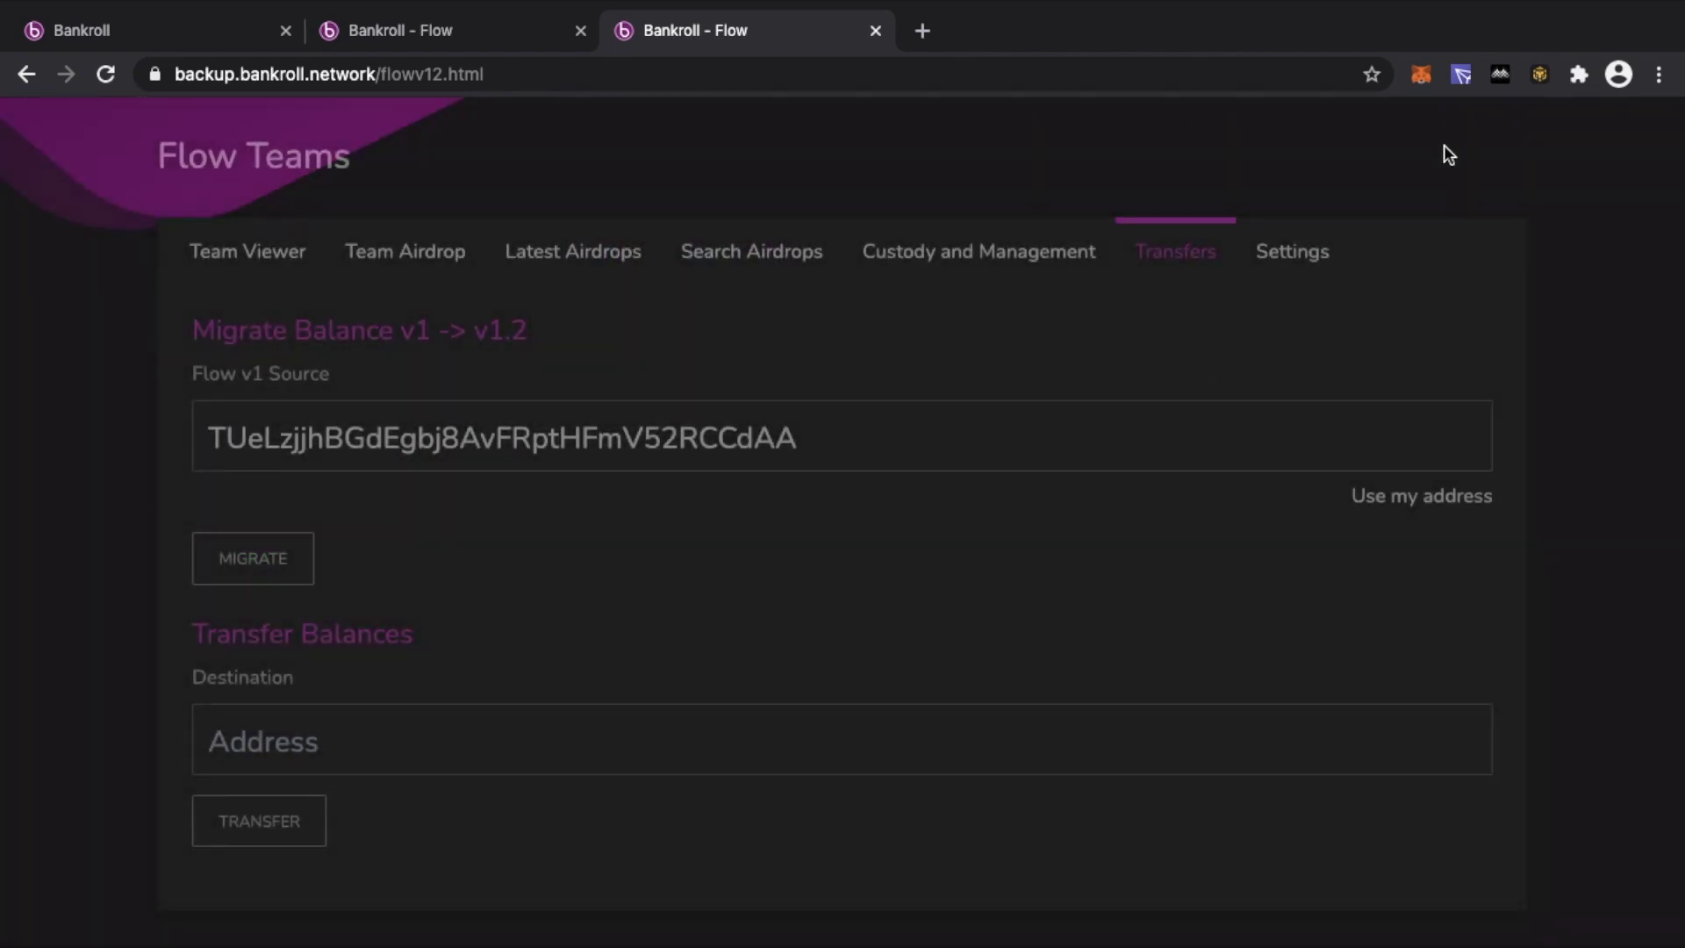
Put the Second Account's address in Flow v1 Source and attempt migration, which is refused.
click(1463, 76)
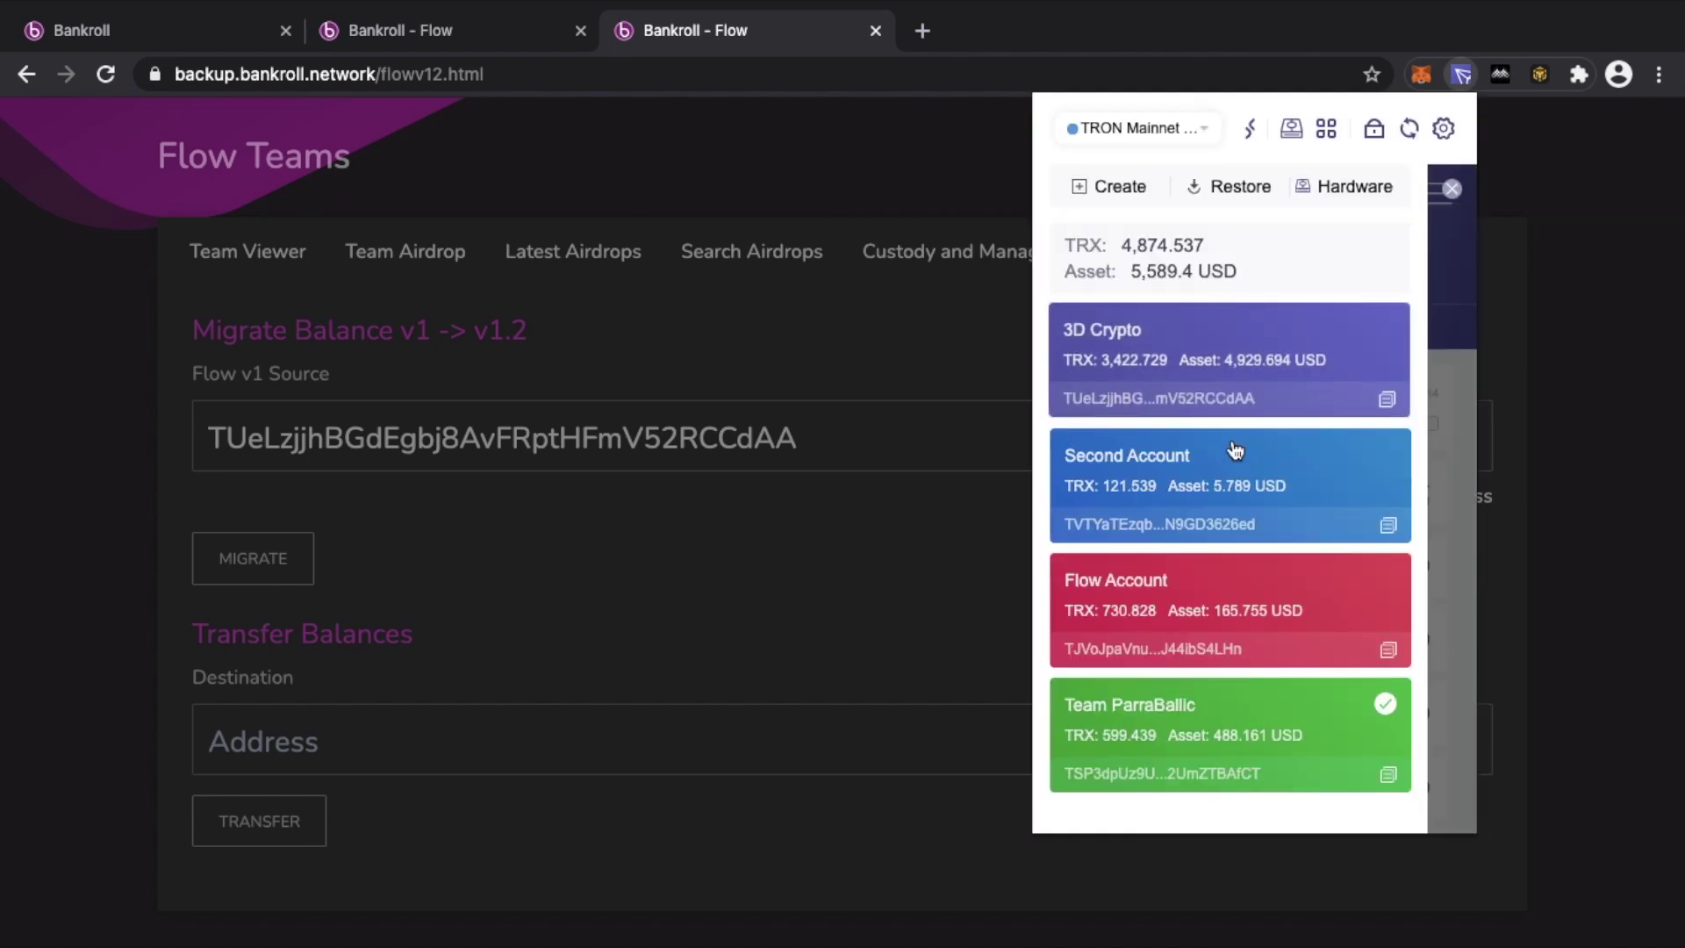
click(1389, 525)
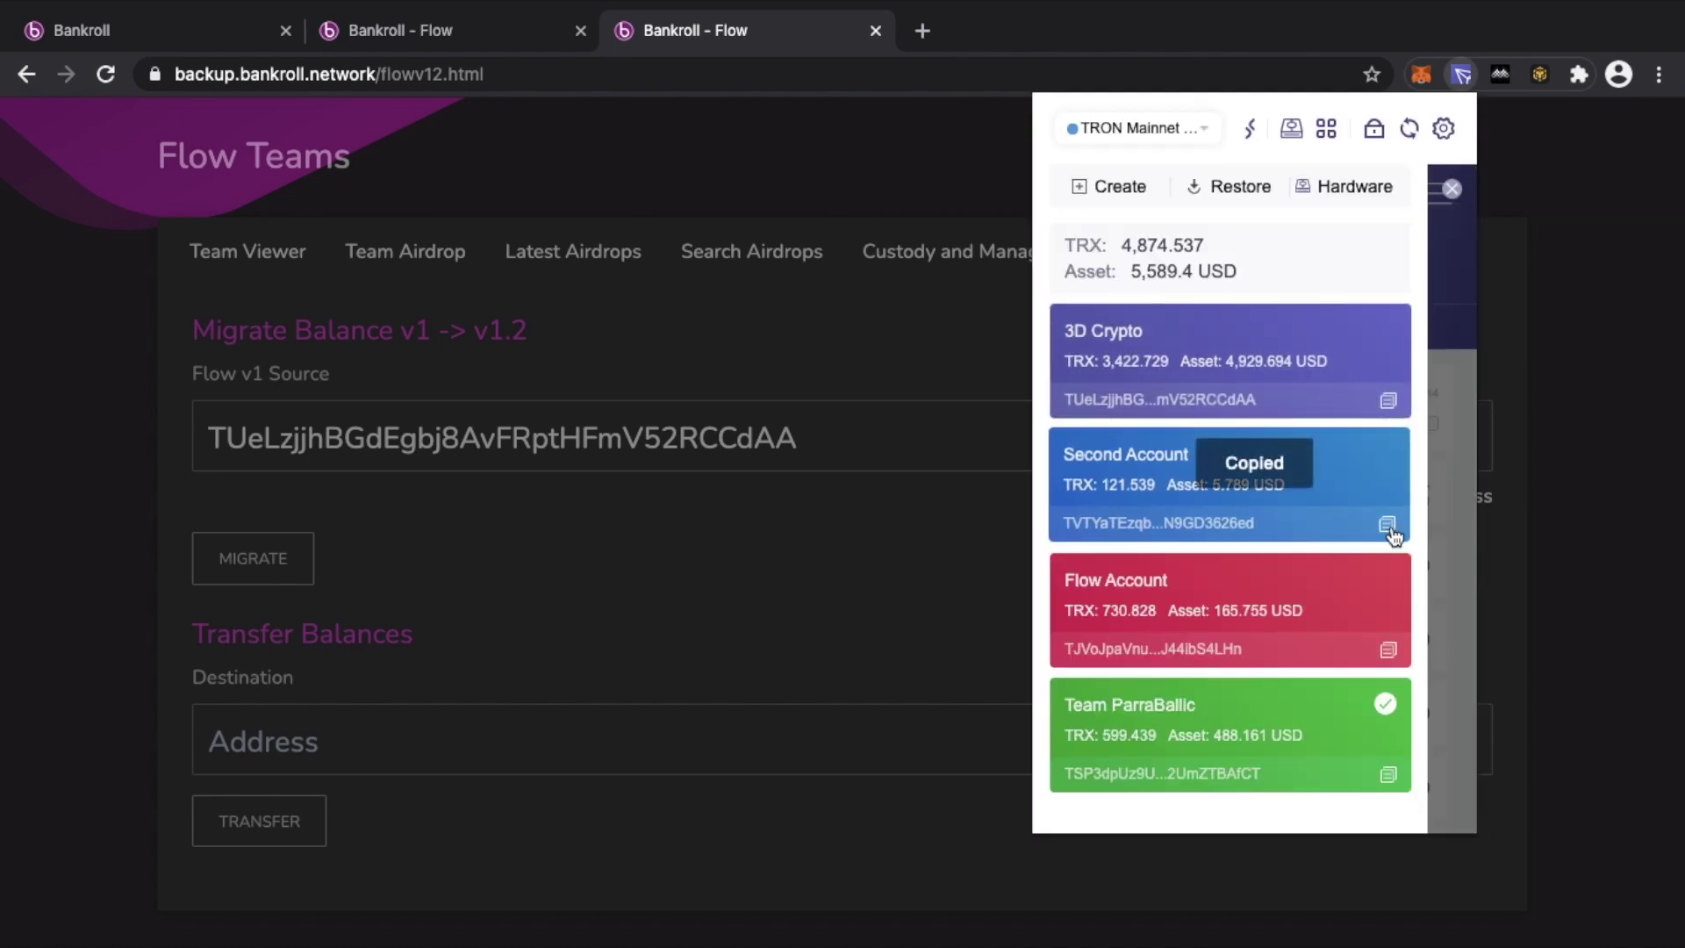
click(787, 544)
drag(819, 448, 268, 402)
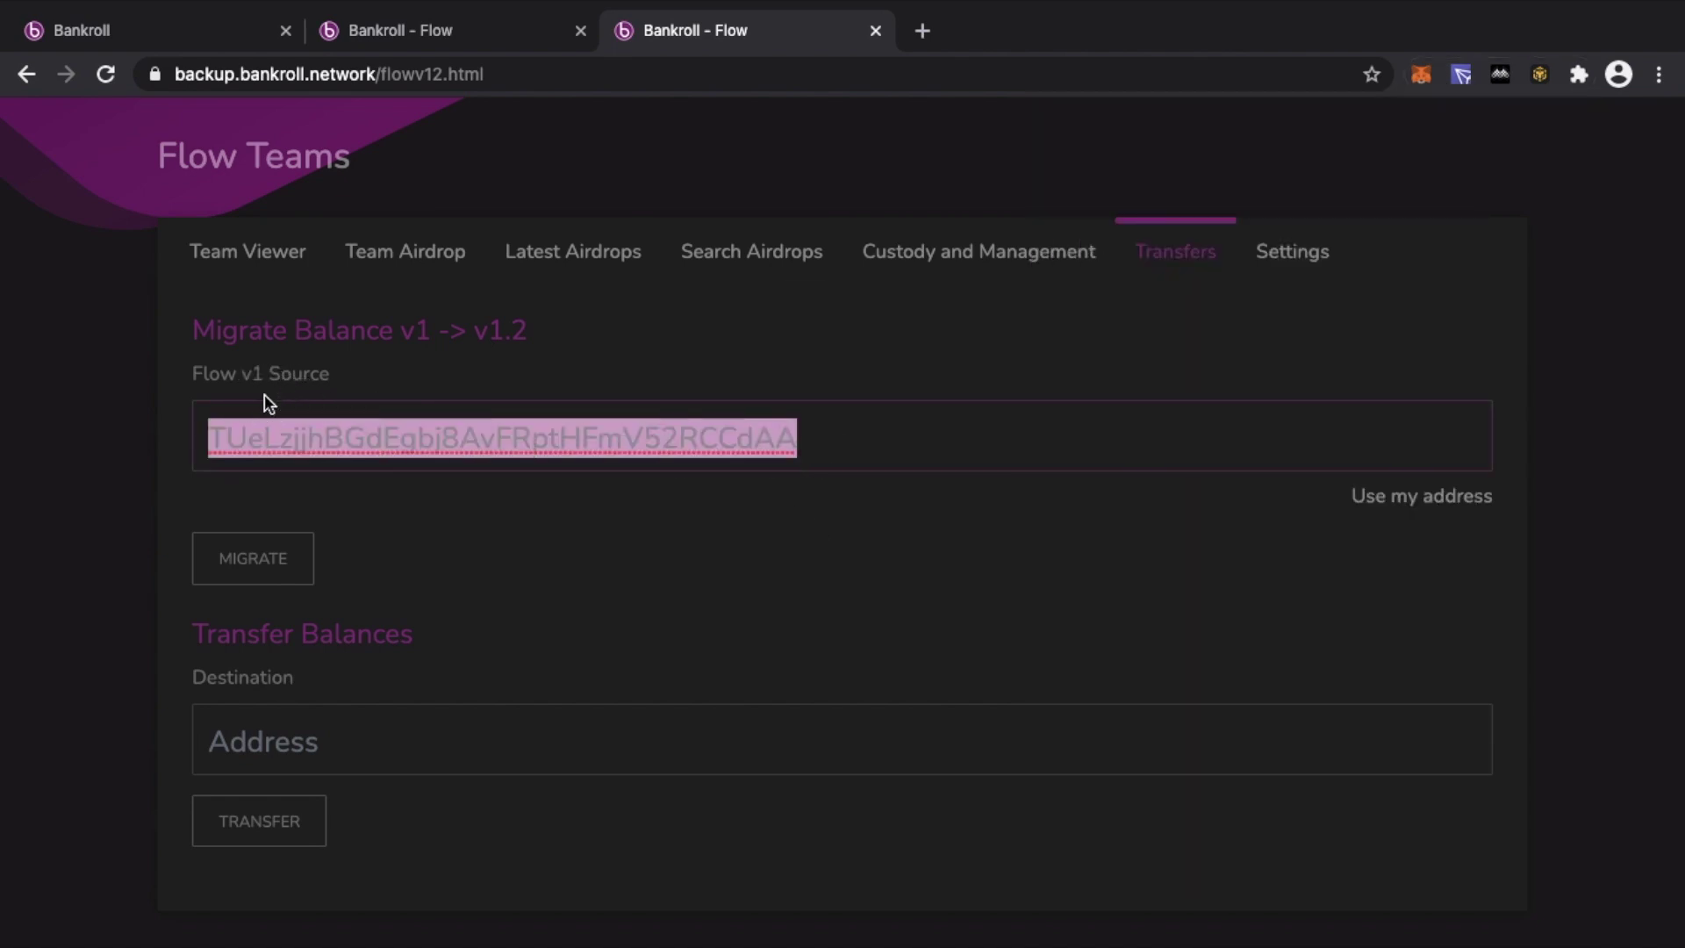
key(ctrl+v)
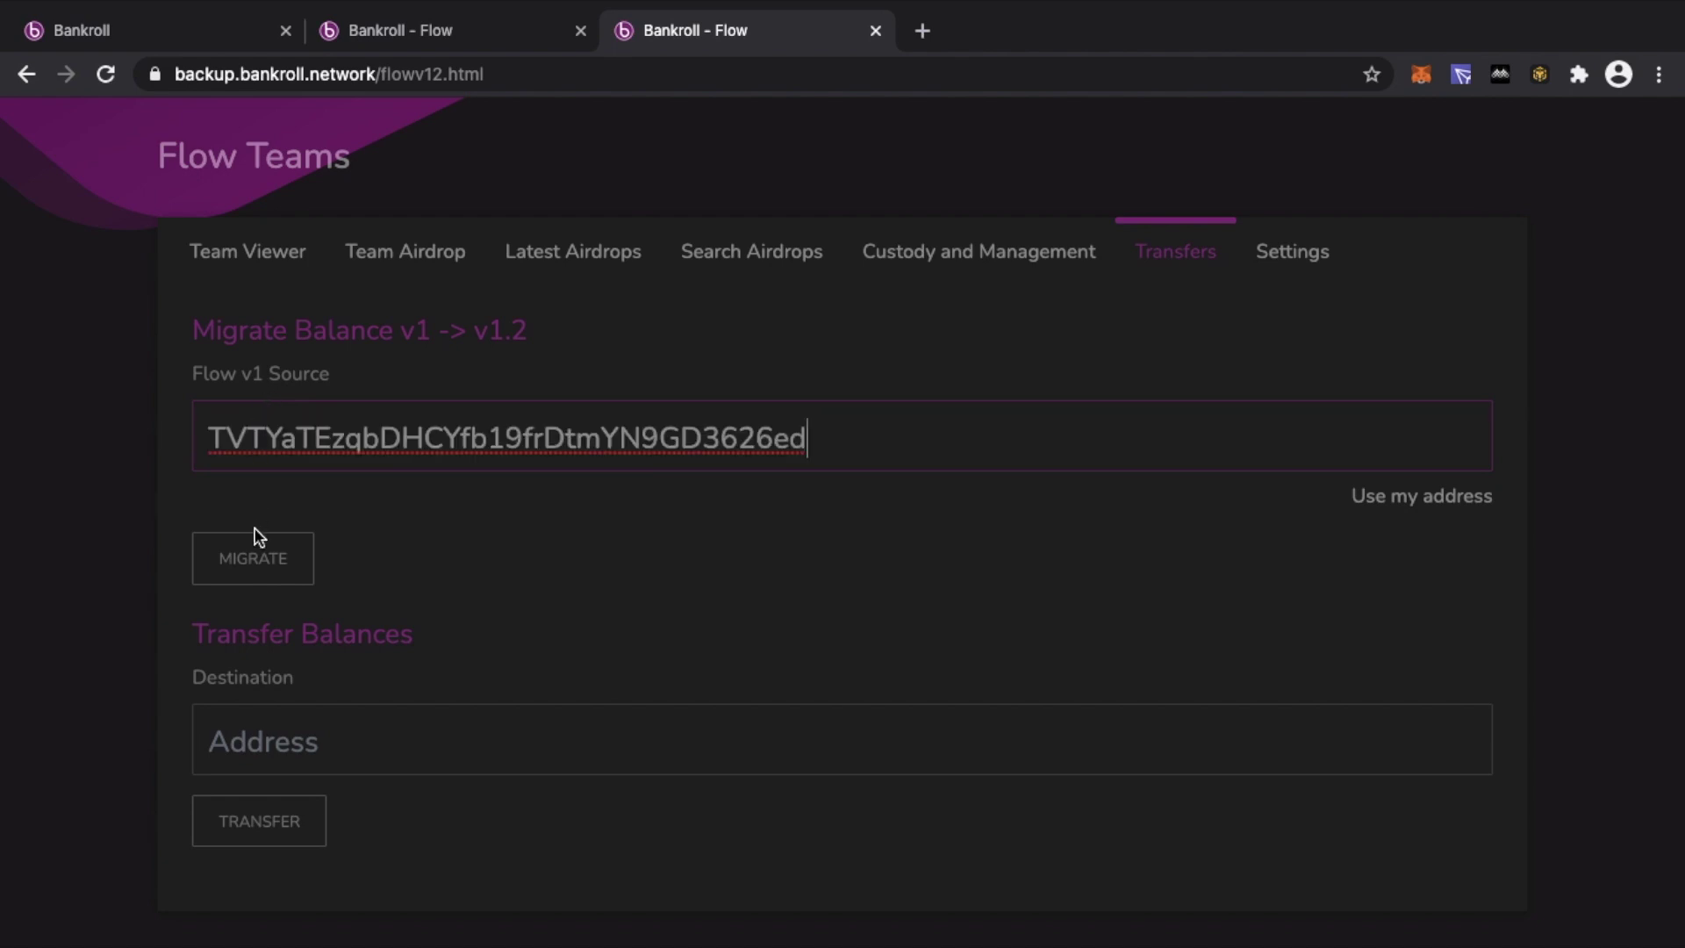
click(260, 558)
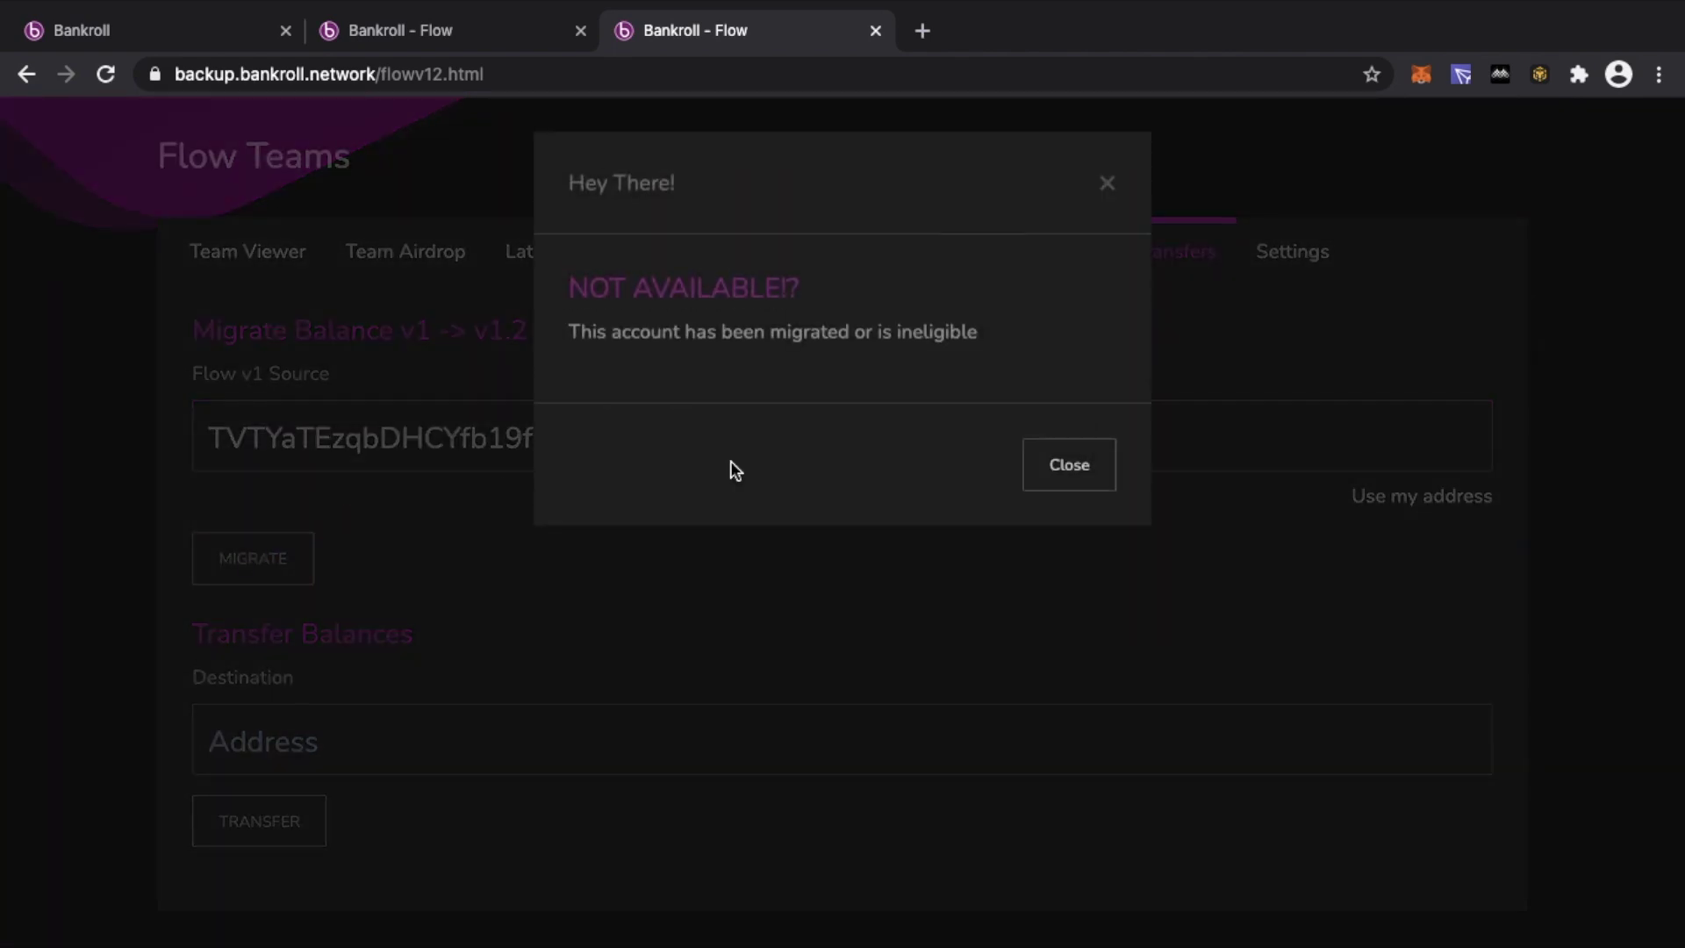
click(1048, 479)
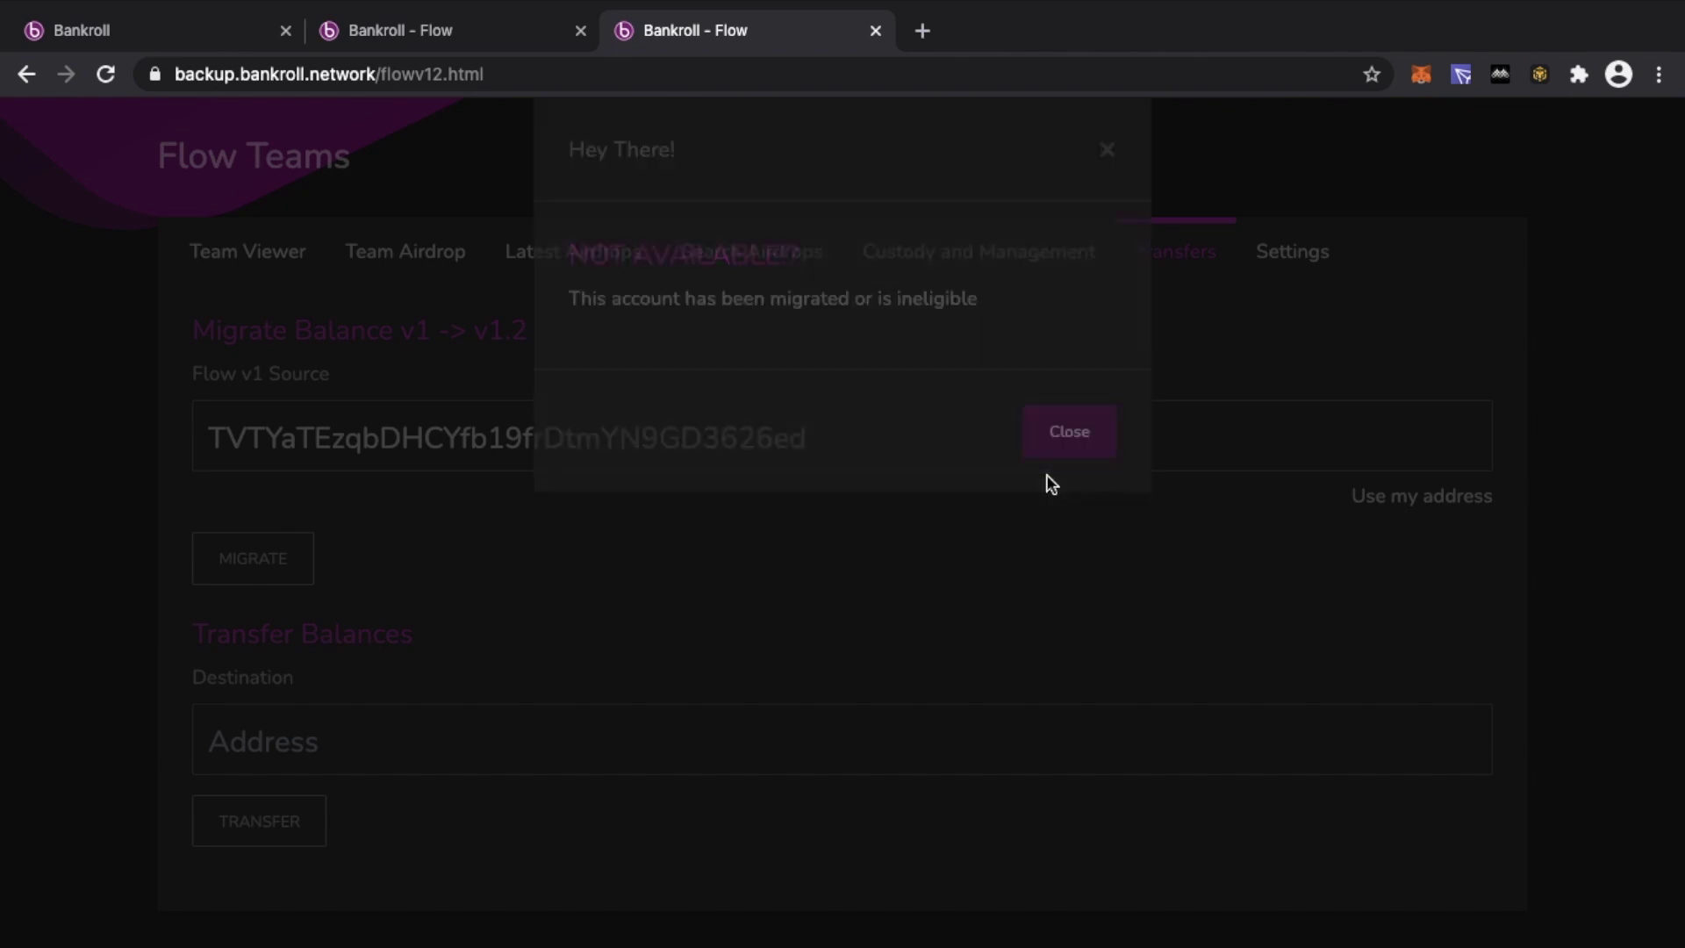
Clear the Flow v1 Source field so it is empty.
drag(849, 440, 334, 413)
key(BackSpace)
key(BackSpace)
key(BackSpace)
key(BackSpace)
key(BackSpace)
key(BackSpace)
key(BackSpace)
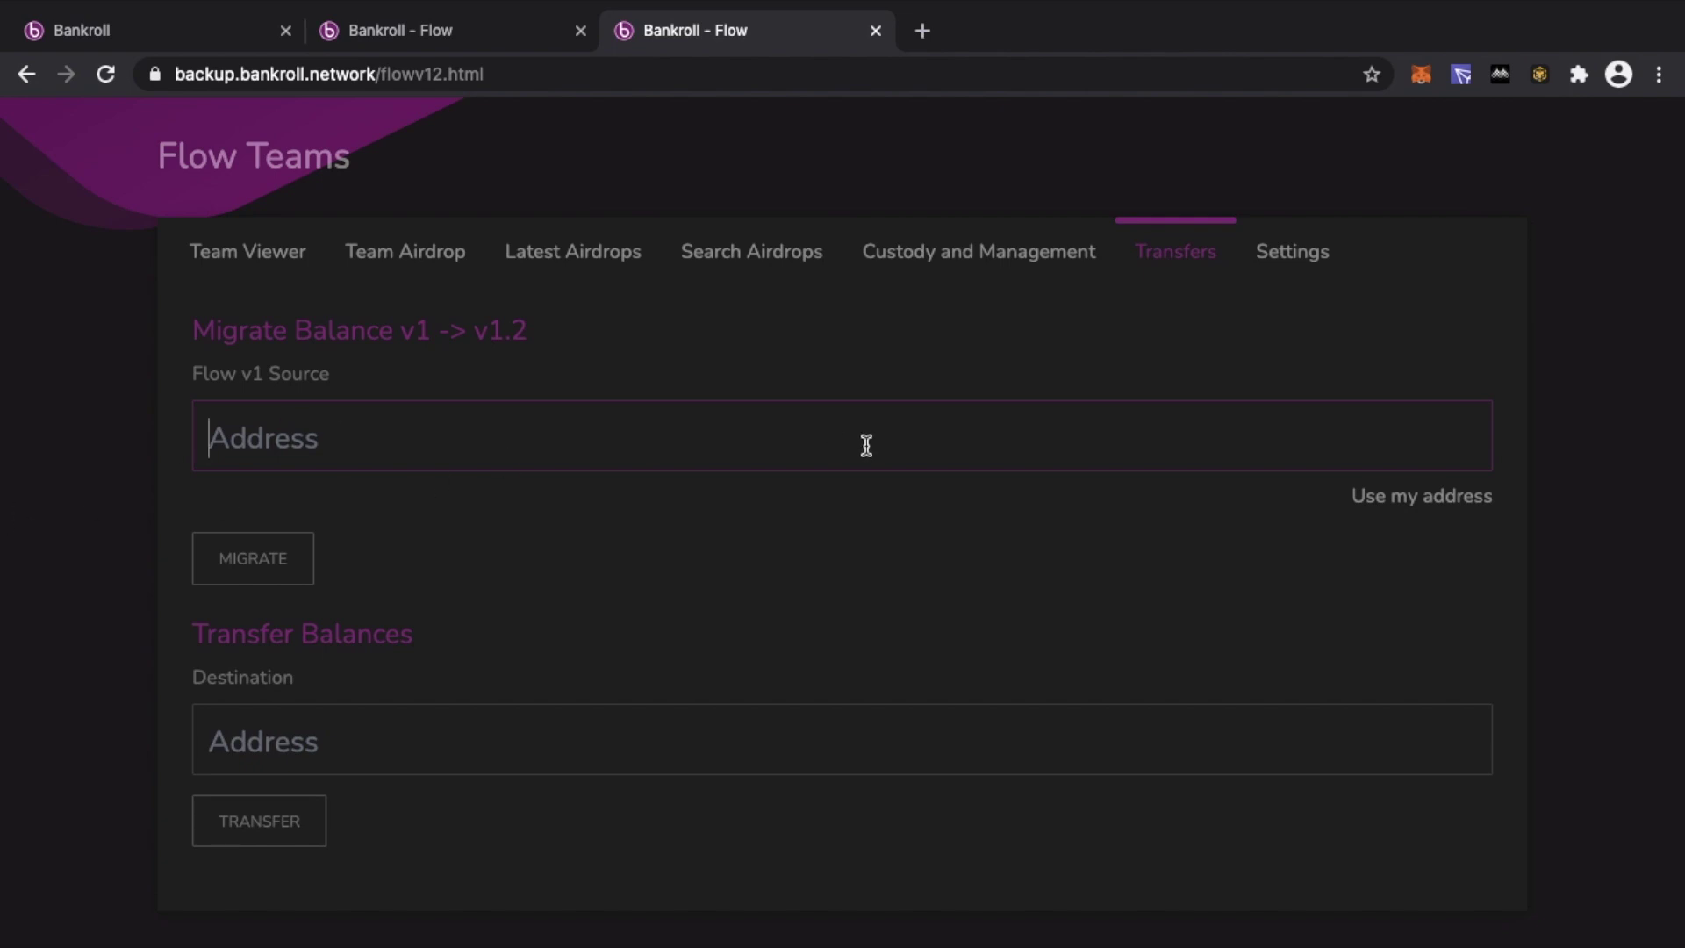
scroll(867, 445, up, 2)
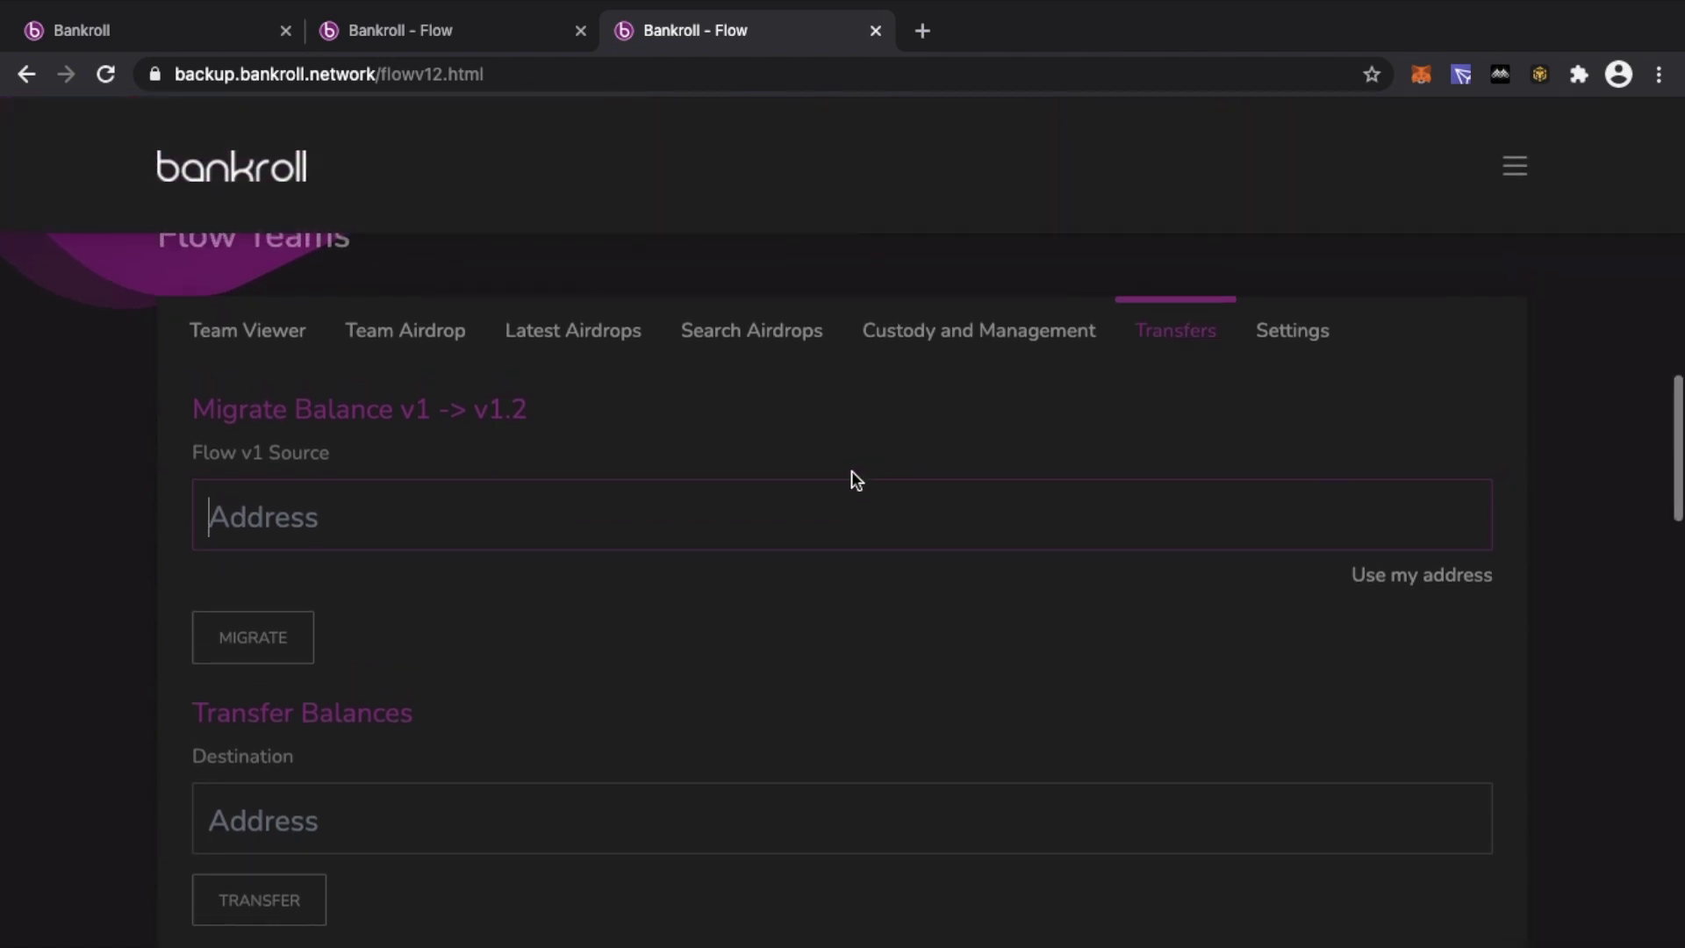
scroll(726, 597, down, 2)
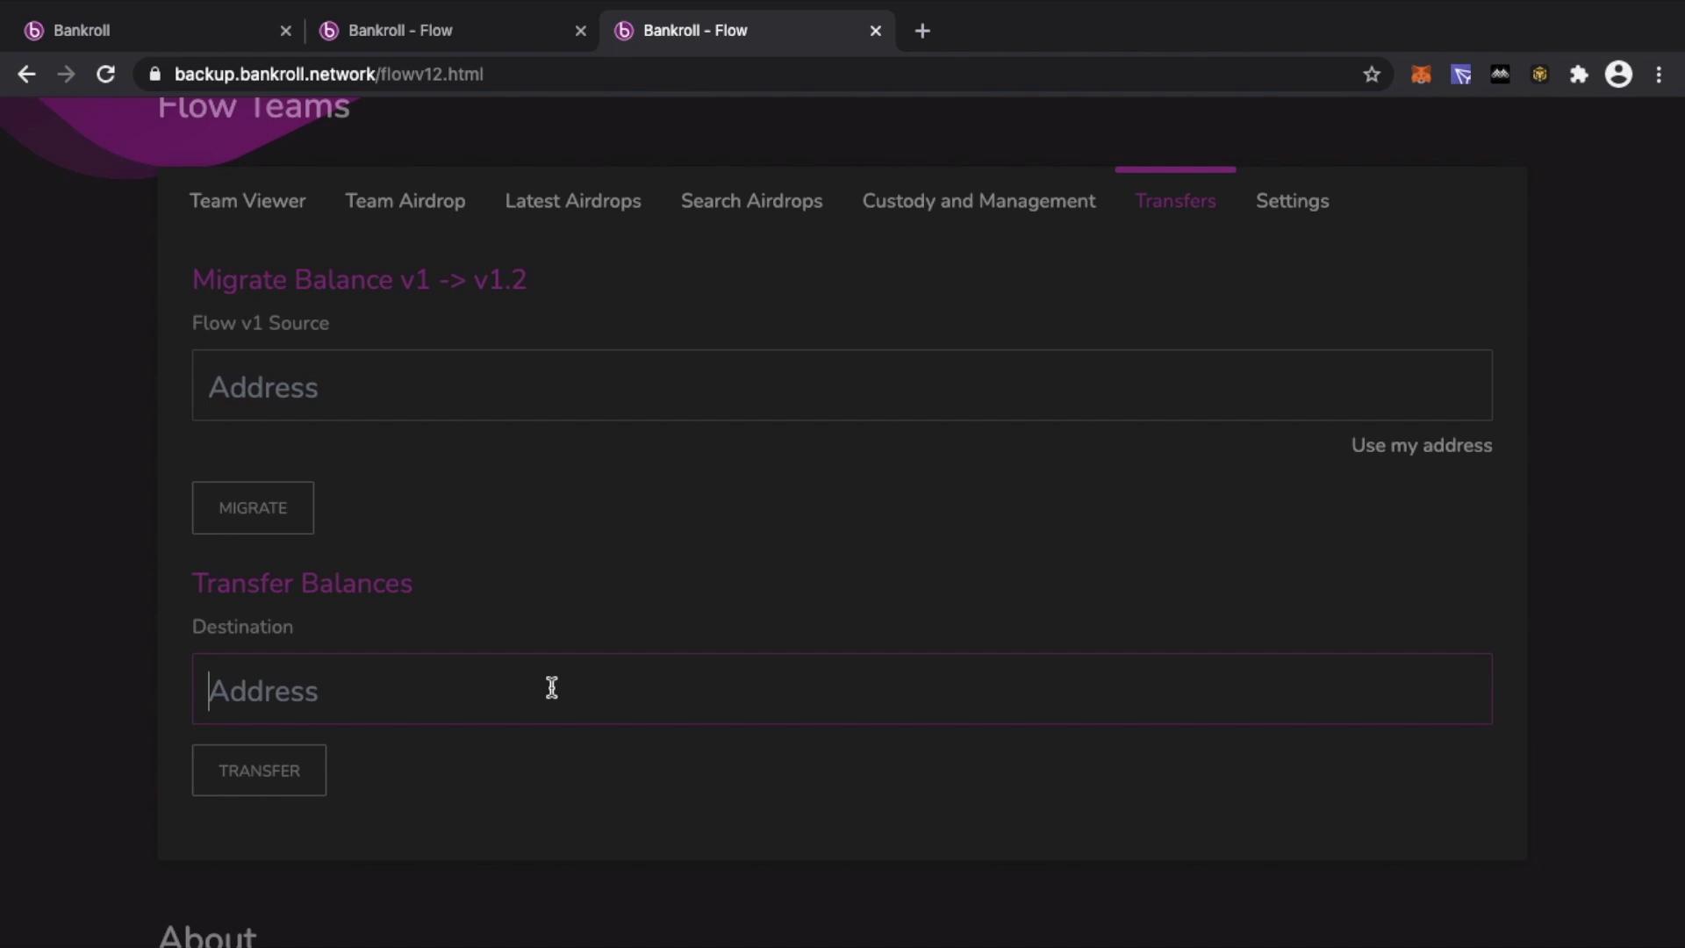
Attempt a balance transfer to the Second Account address, get a not-positive error, and clear Destination.
key(ctrl+v)
scroll(551, 687, down, 1)
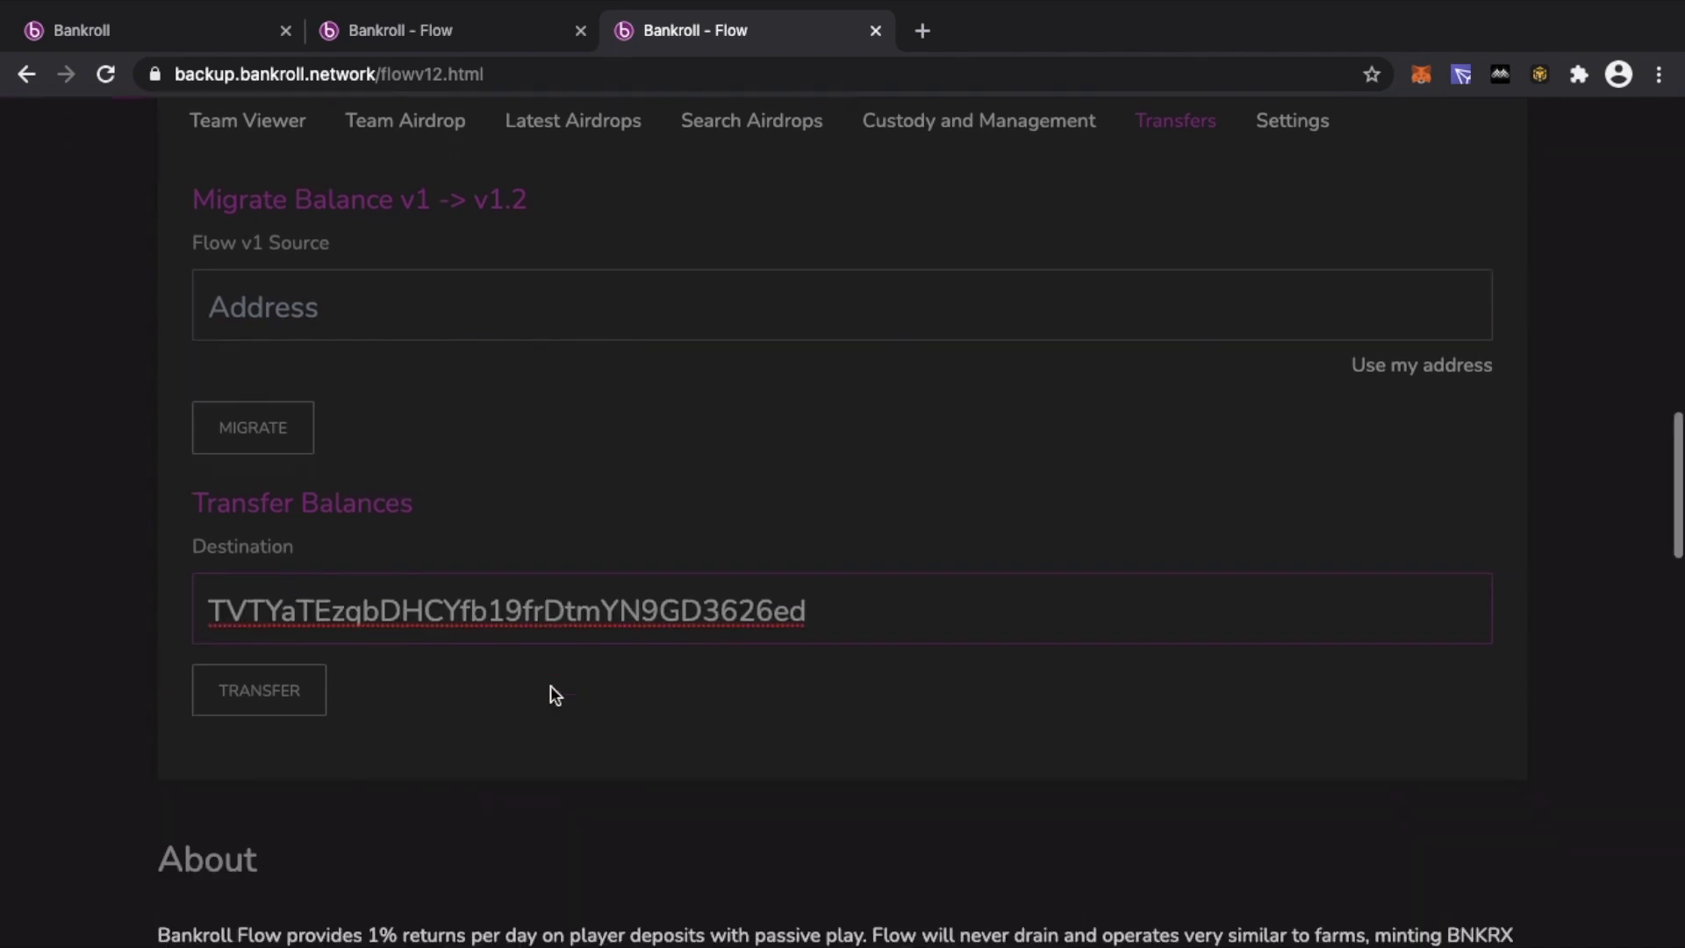
click(237, 694)
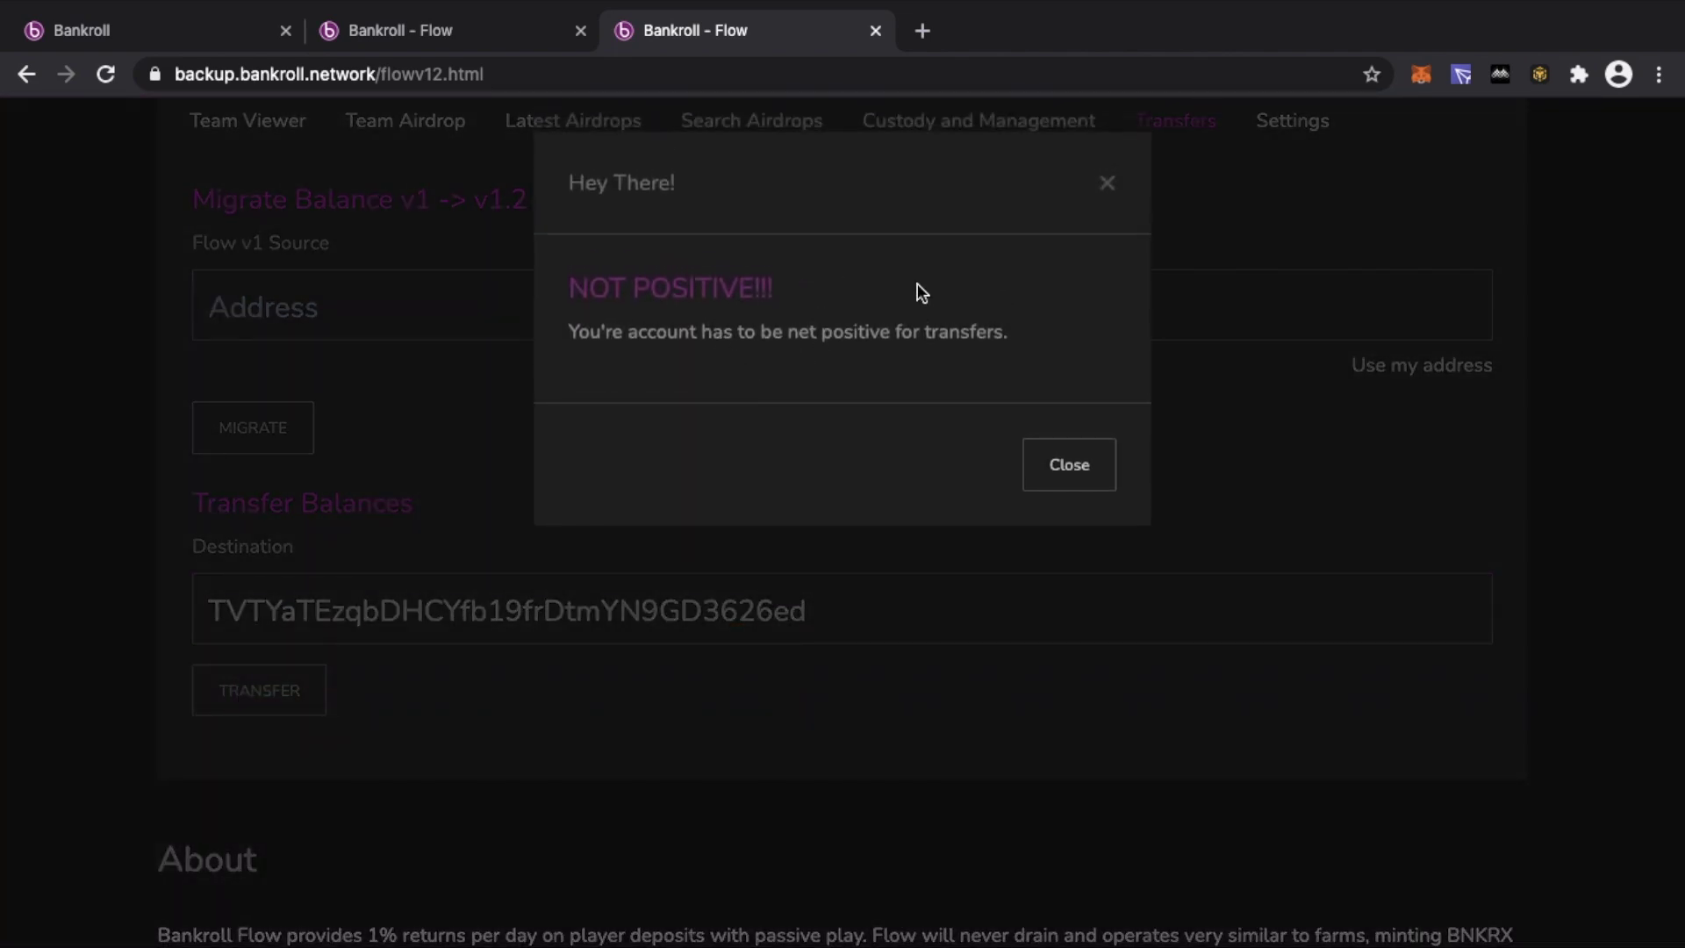
click(1089, 472)
drag(887, 607, 196, 585)
key(BackSpace)
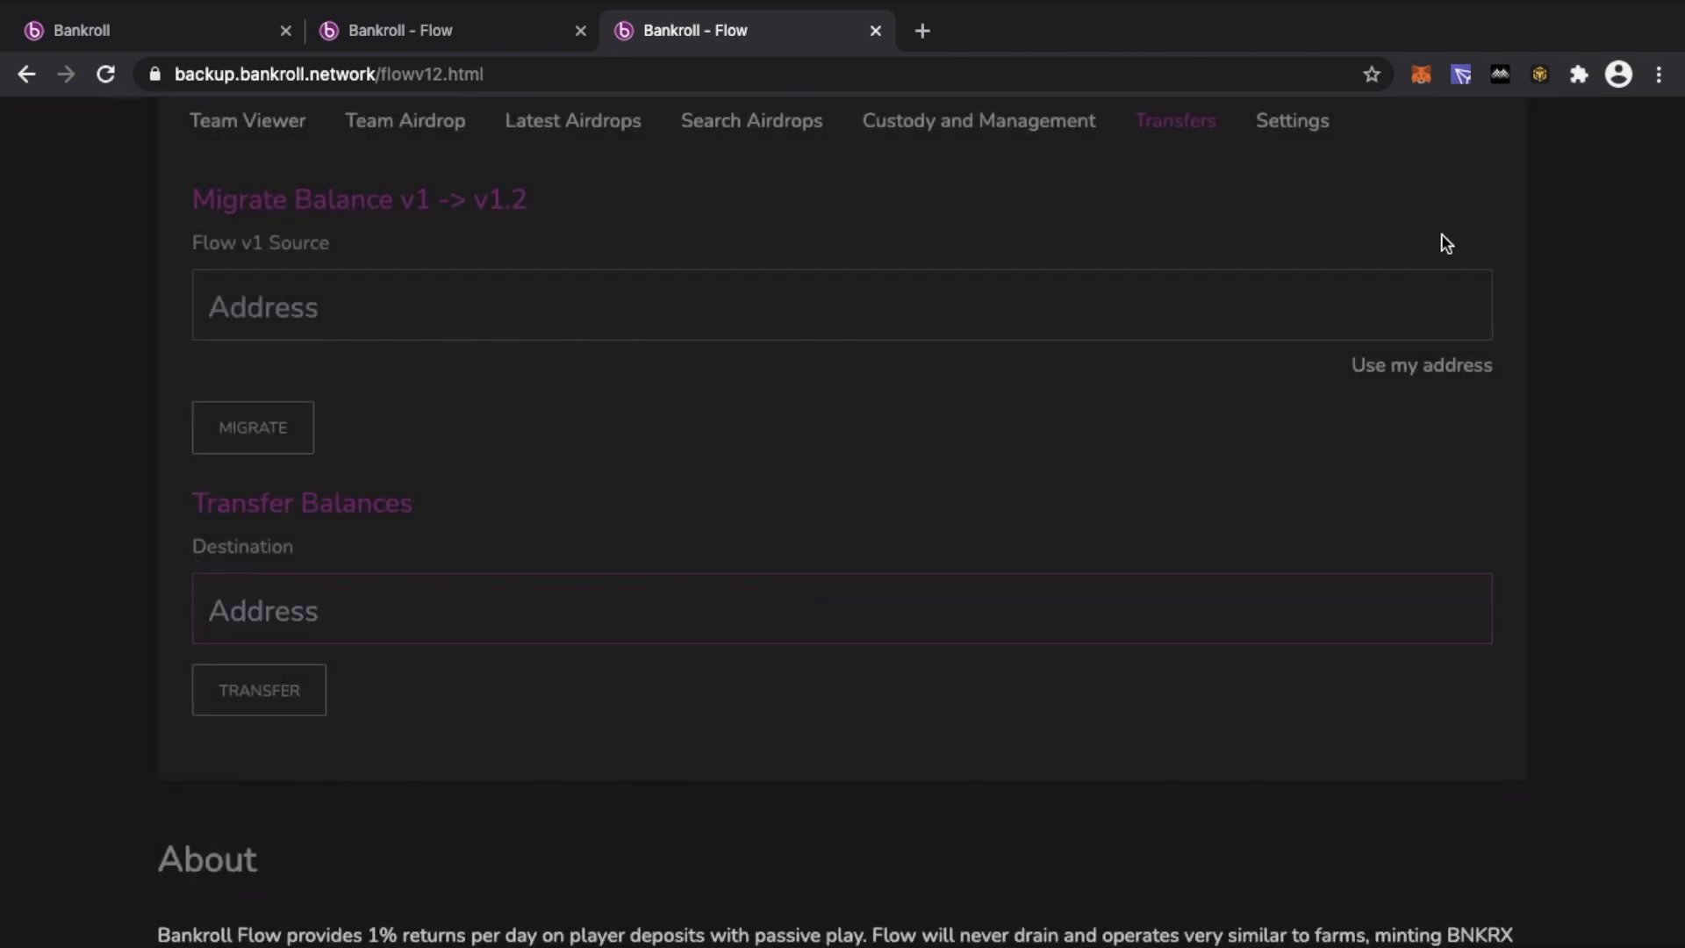
Transfer balances to the Flow Account's address, then return to the top of the page.
click(1461, 74)
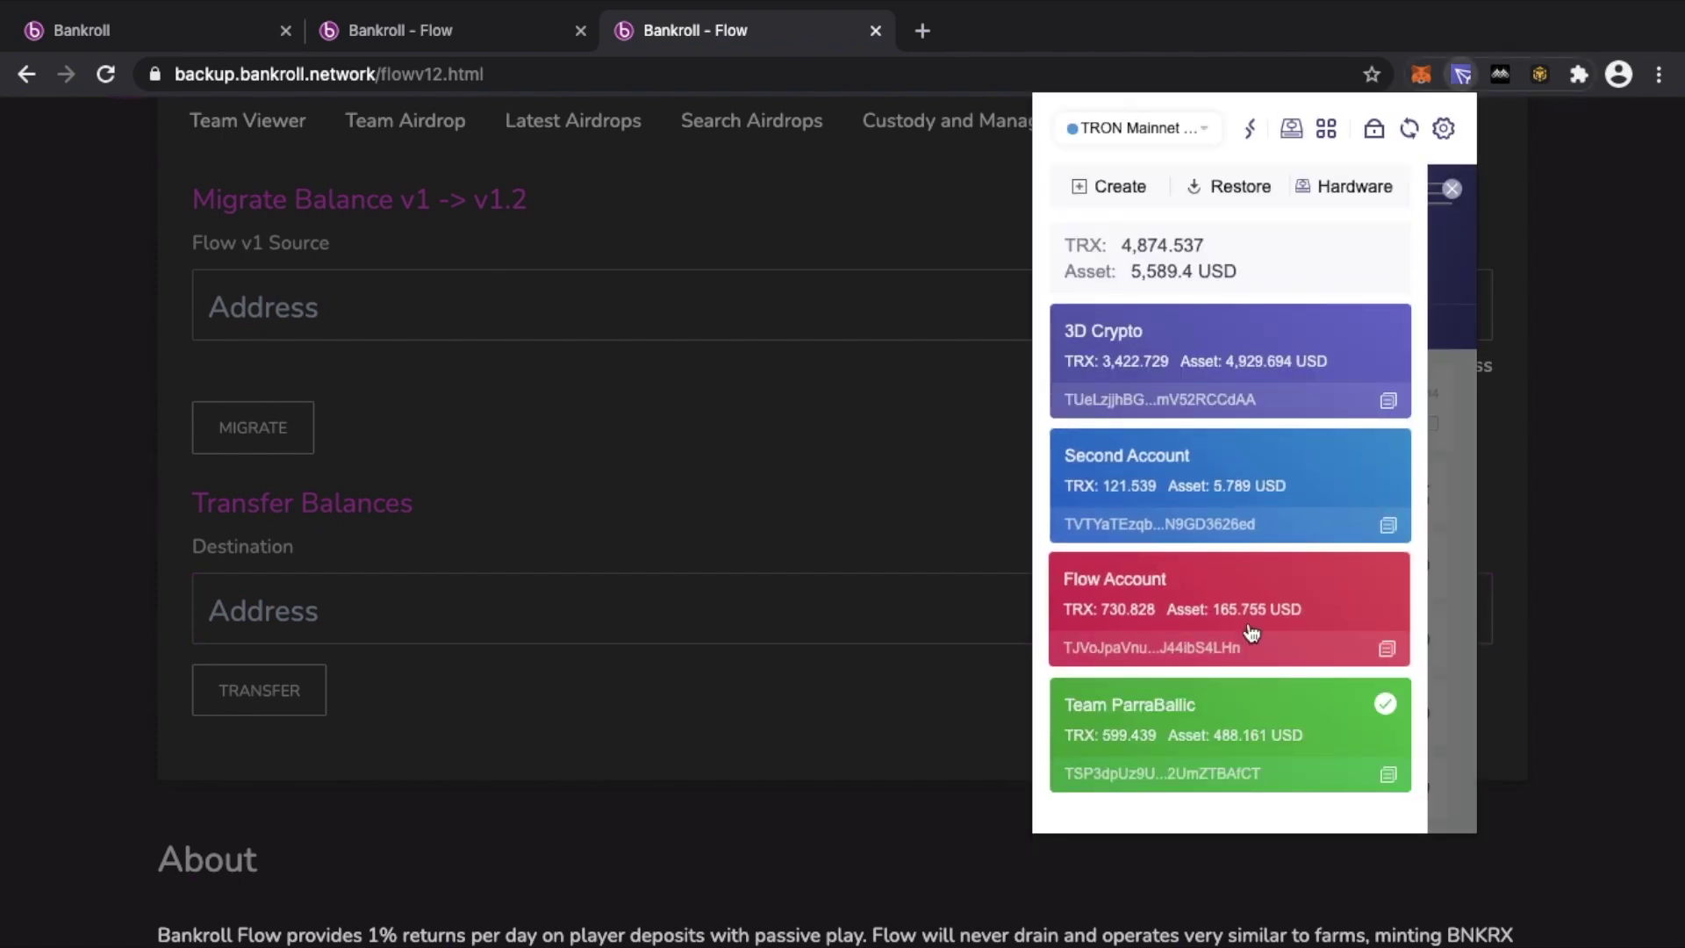
click(1390, 655)
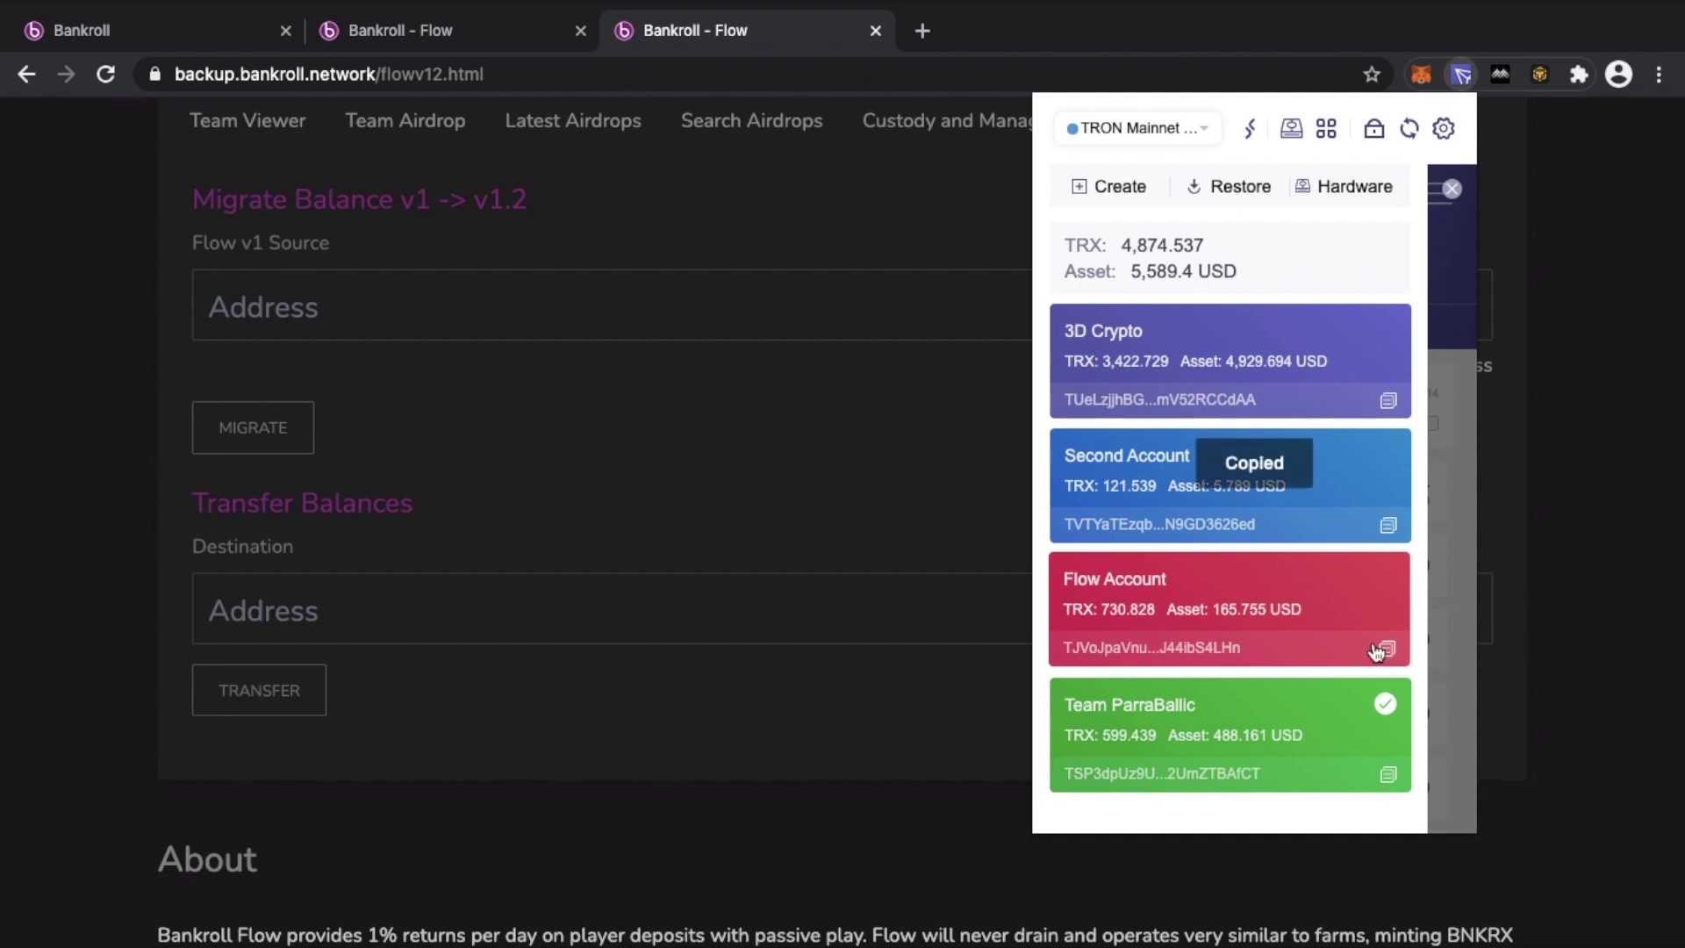
click(587, 611)
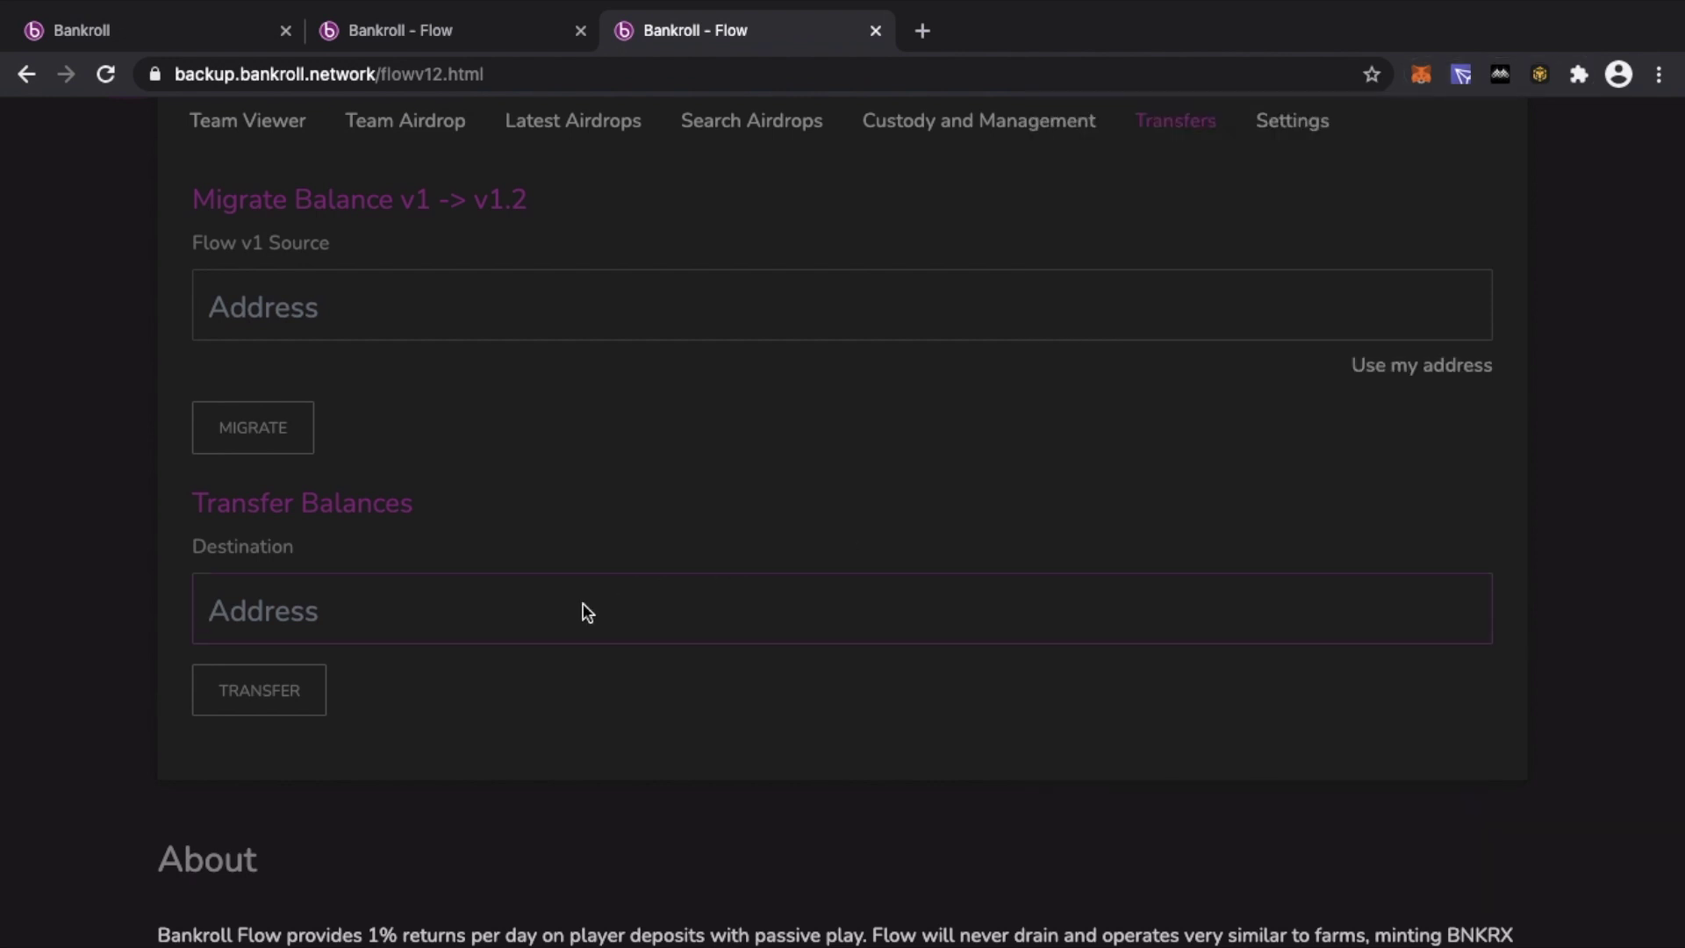
key(ctrl+v)
click(259, 690)
click(1069, 468)
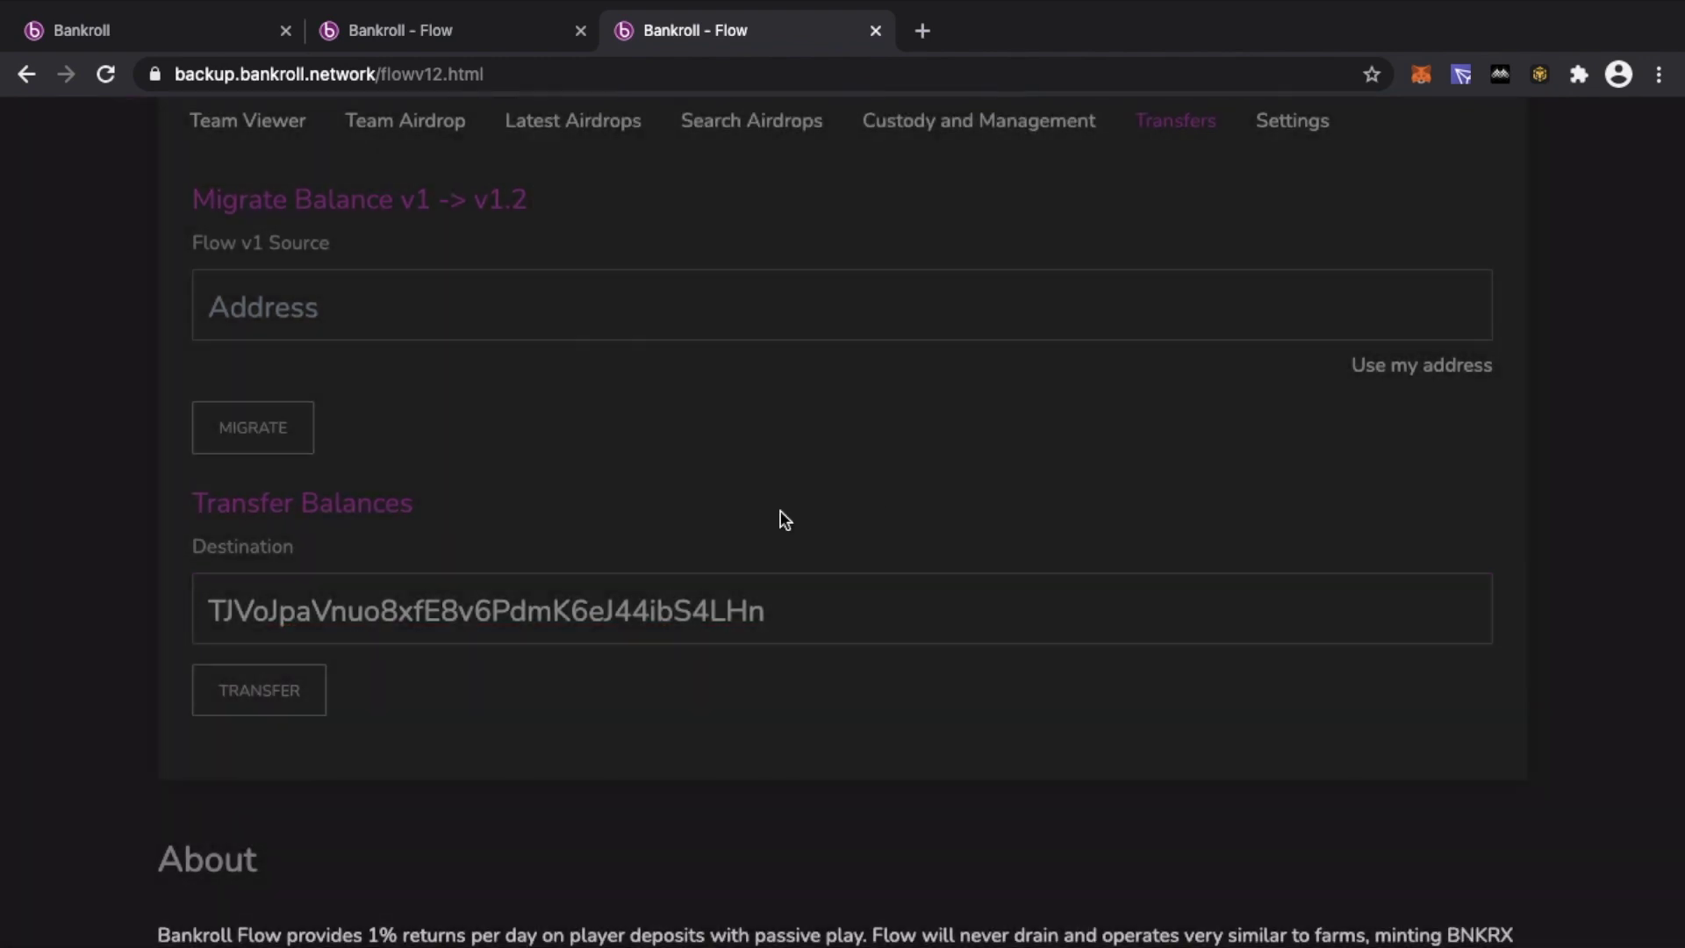
scroll(785, 520, up, 20)
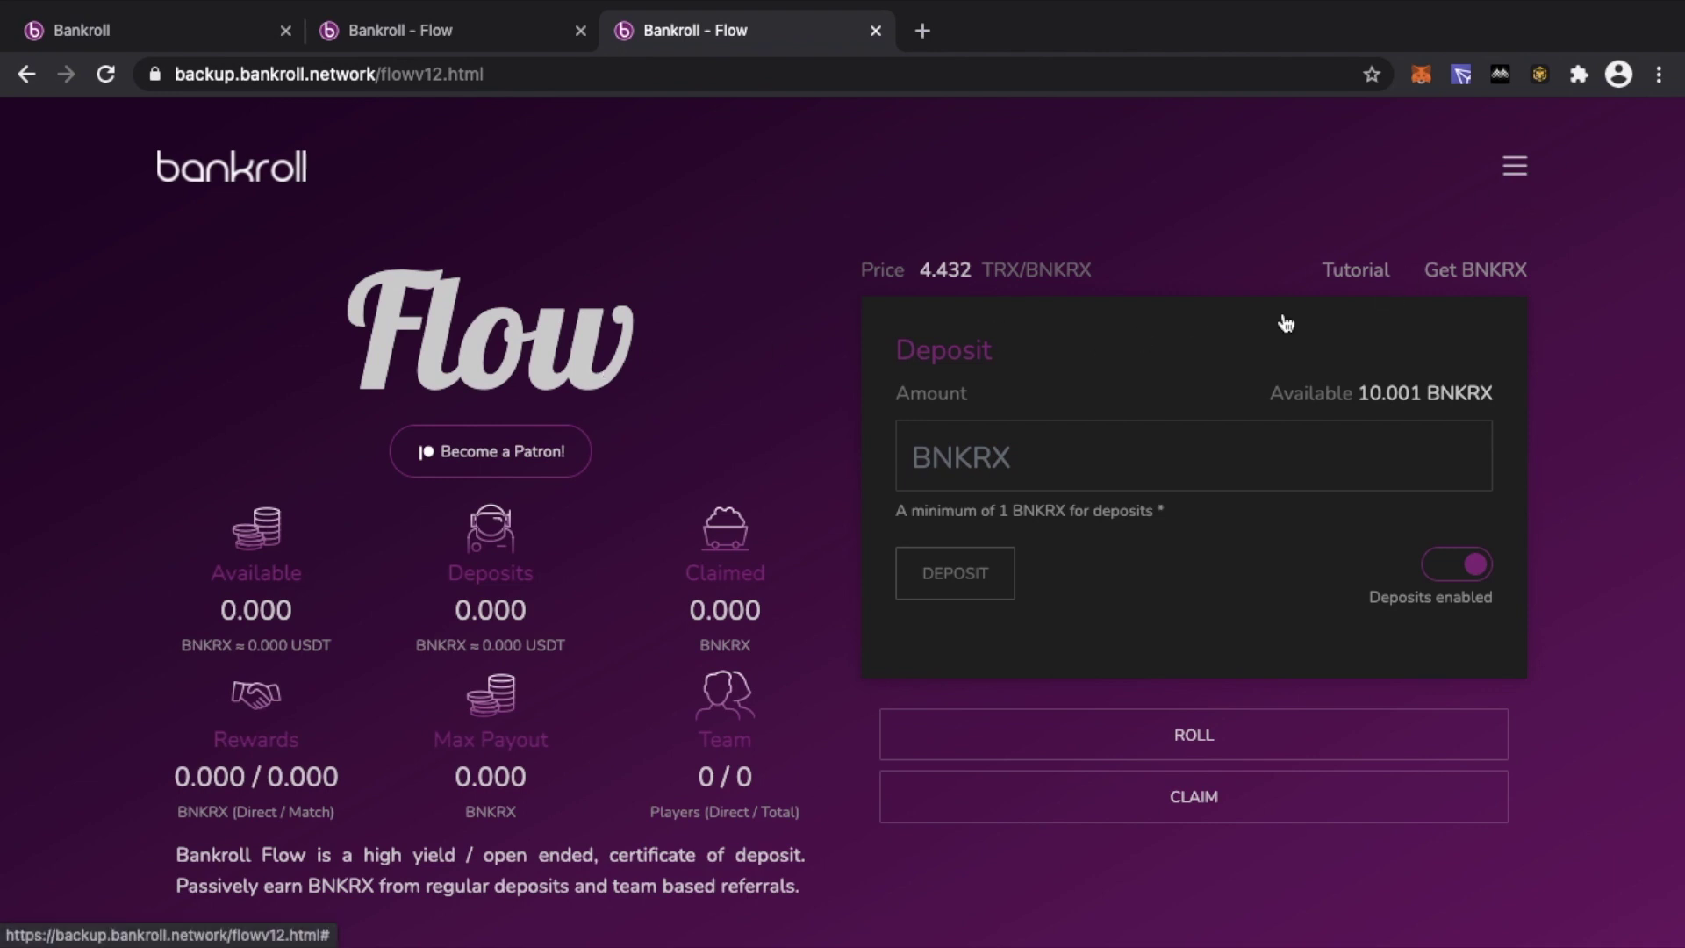
scroll(687, 613, down, 5)
scroll(686, 614, down, 15)
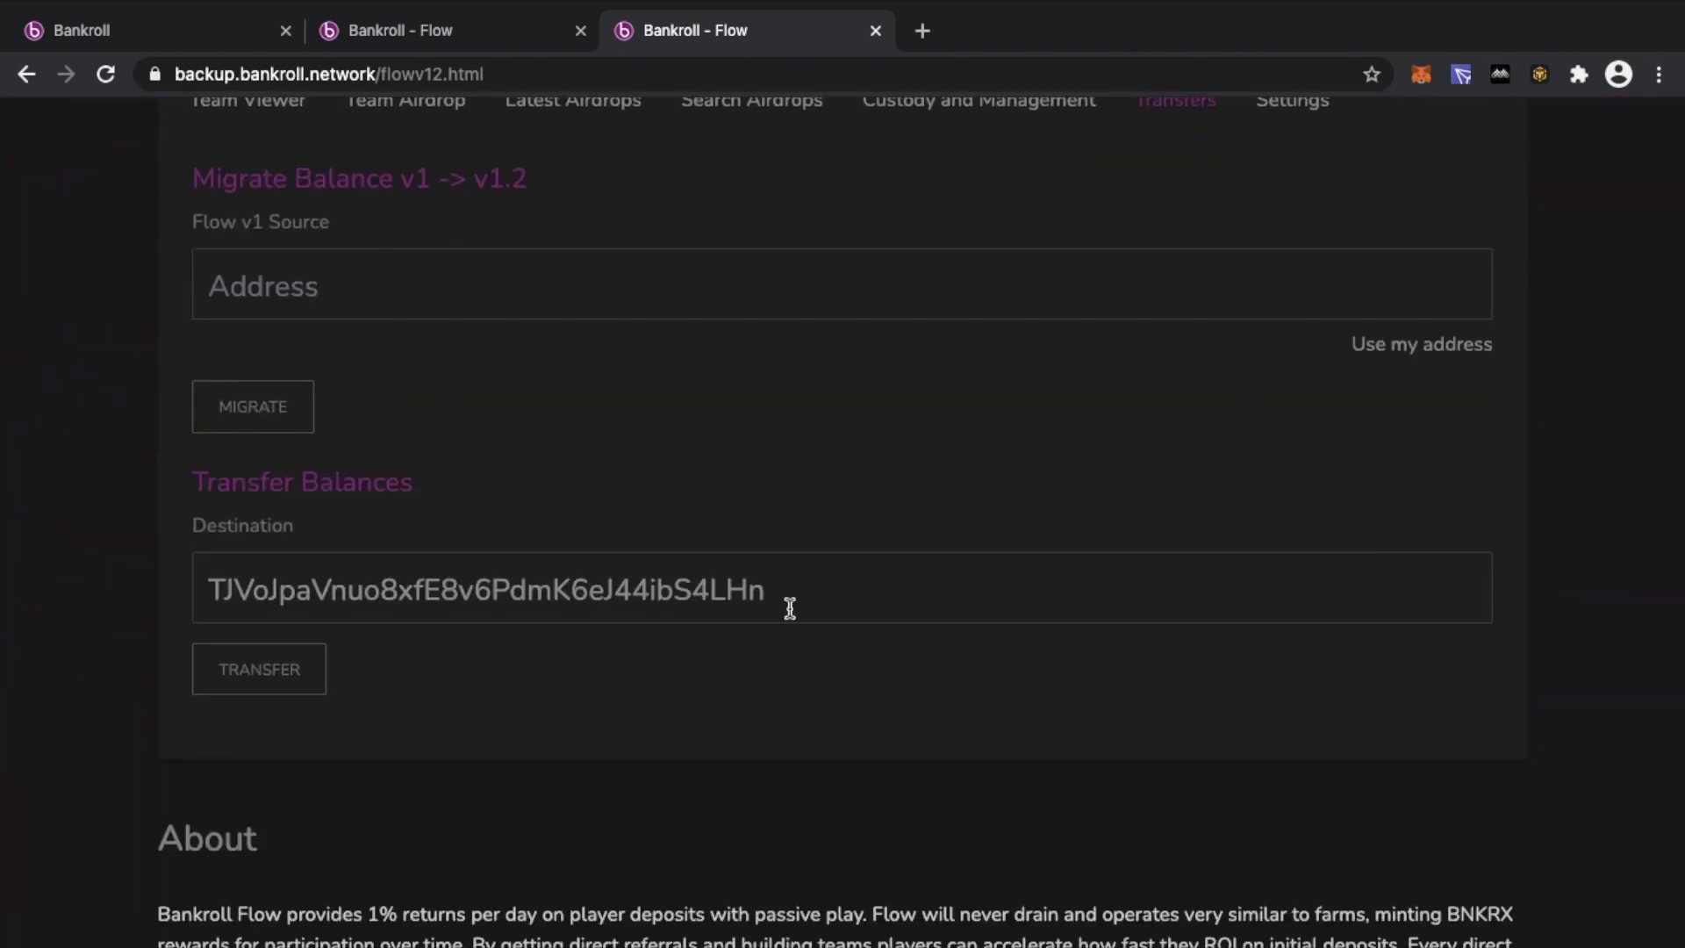
scroll(825, 413, up, 20)
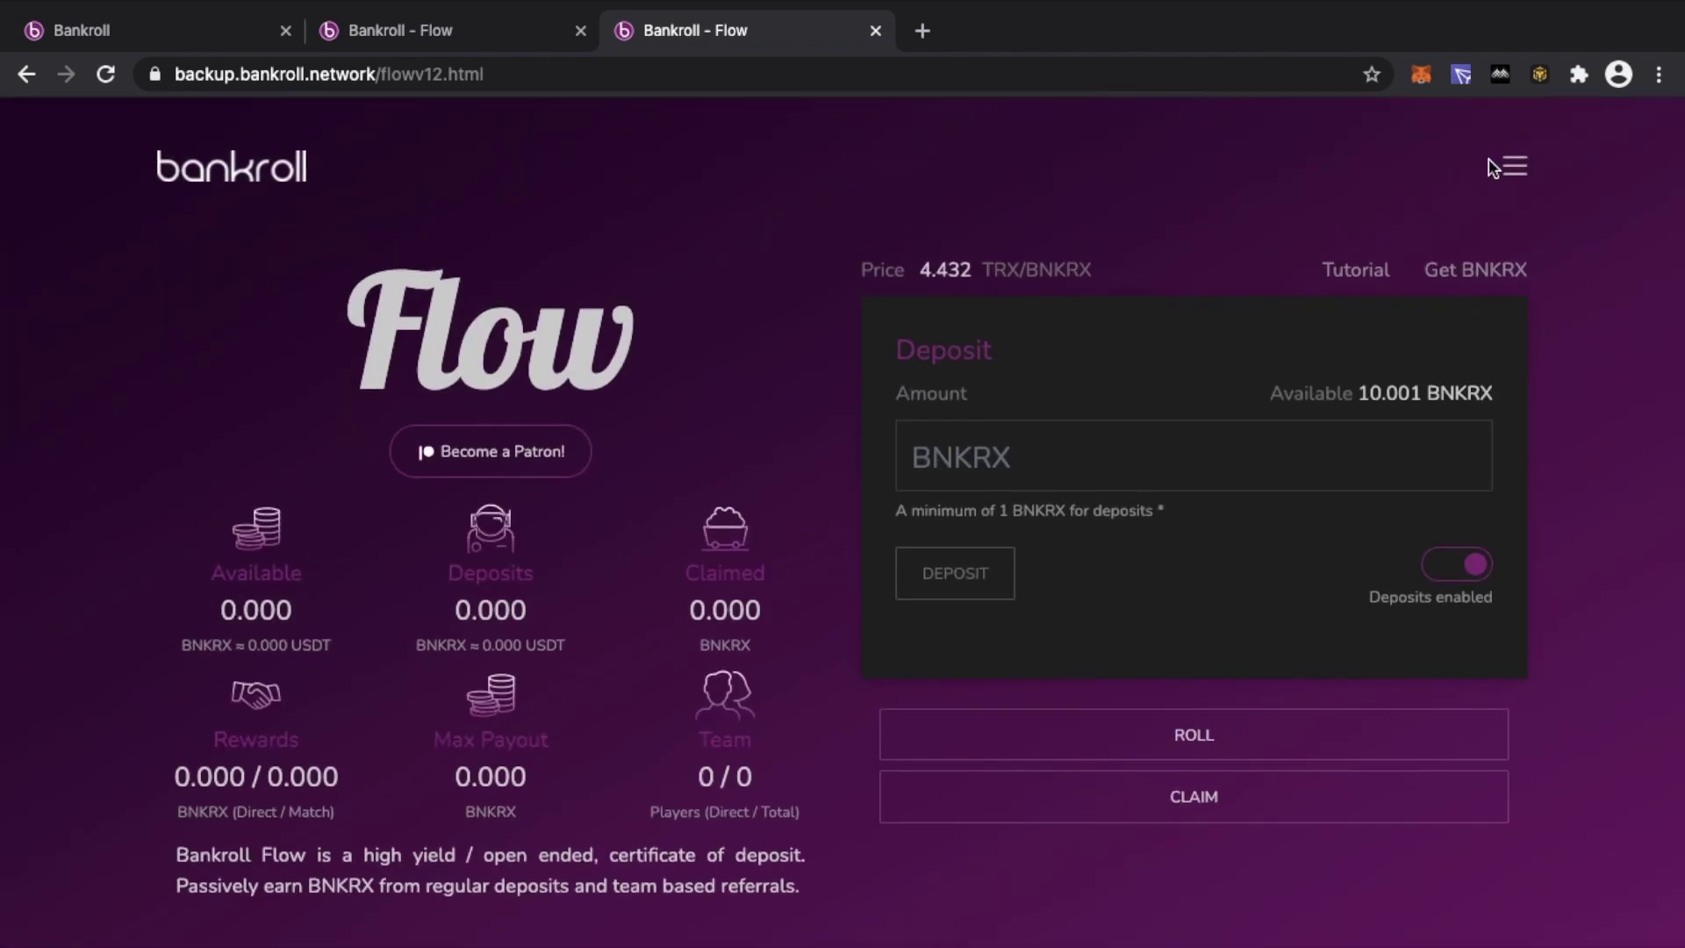
click(1463, 75)
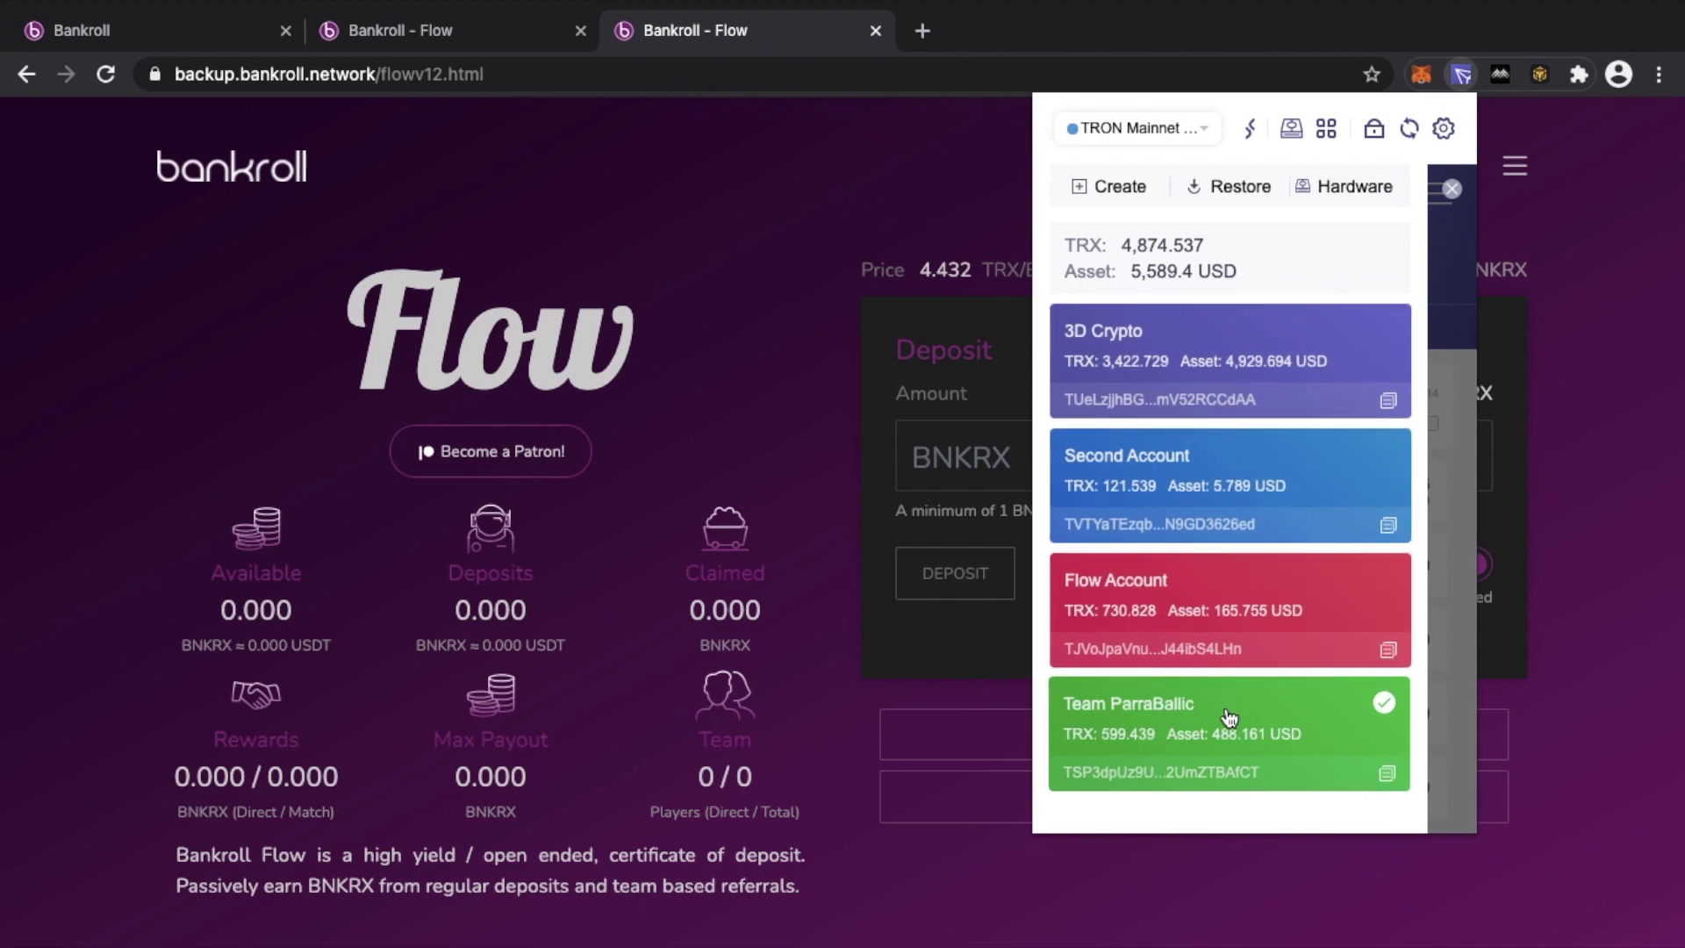
click(1197, 612)
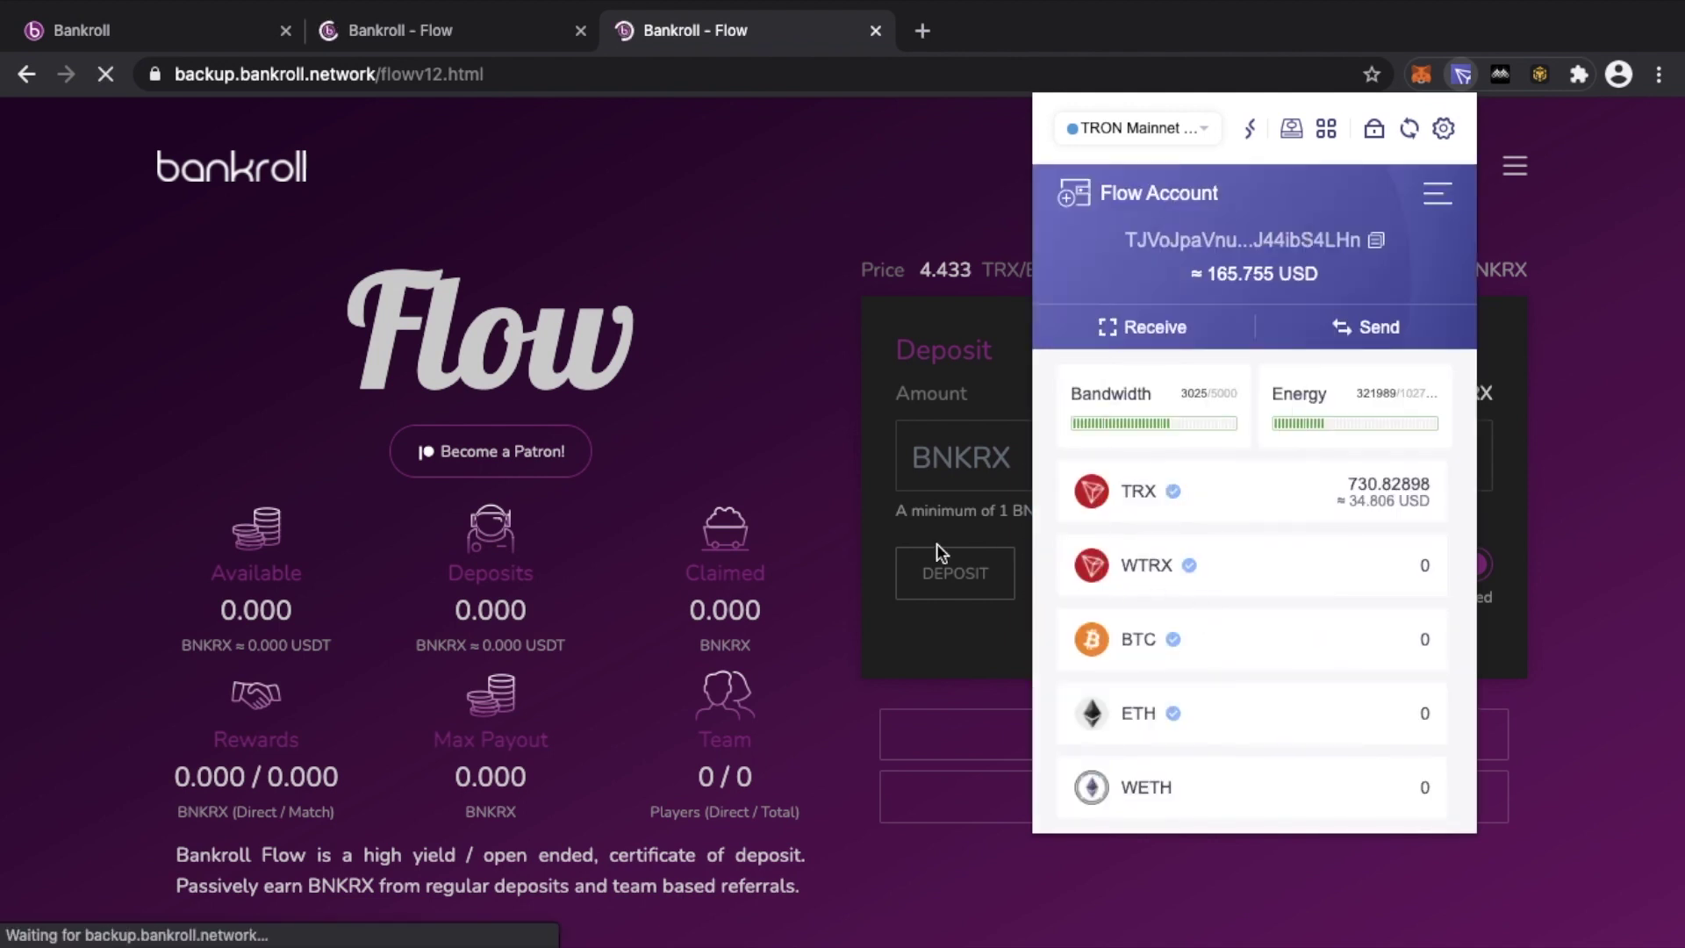
click(772, 538)
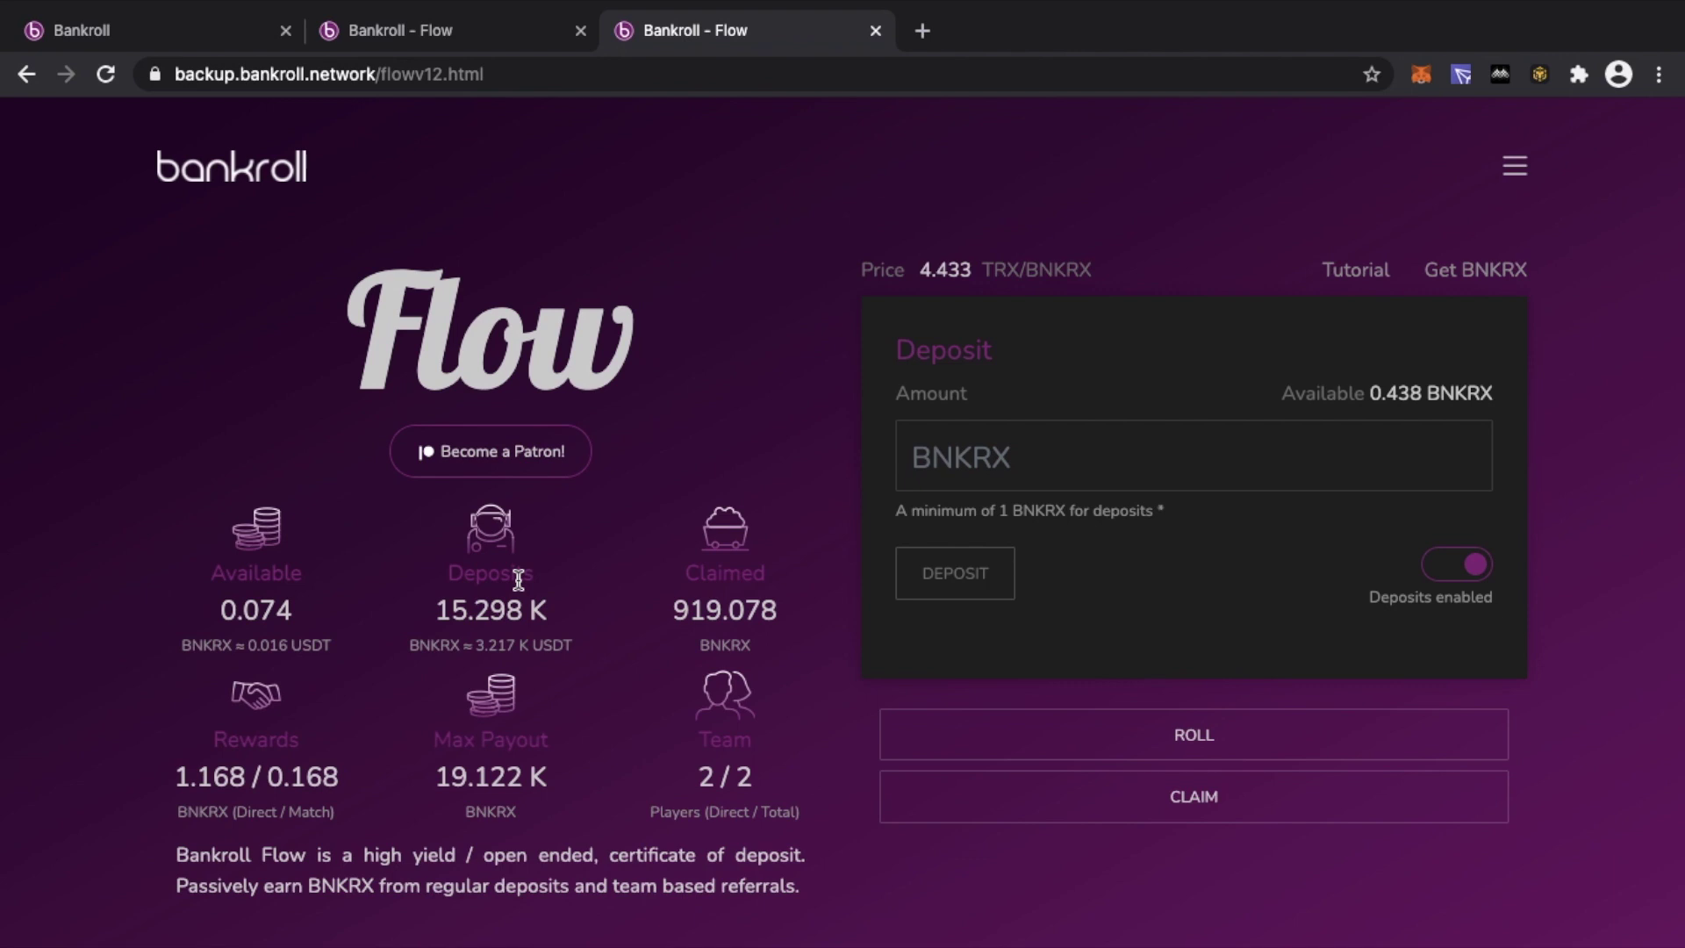
click(1516, 172)
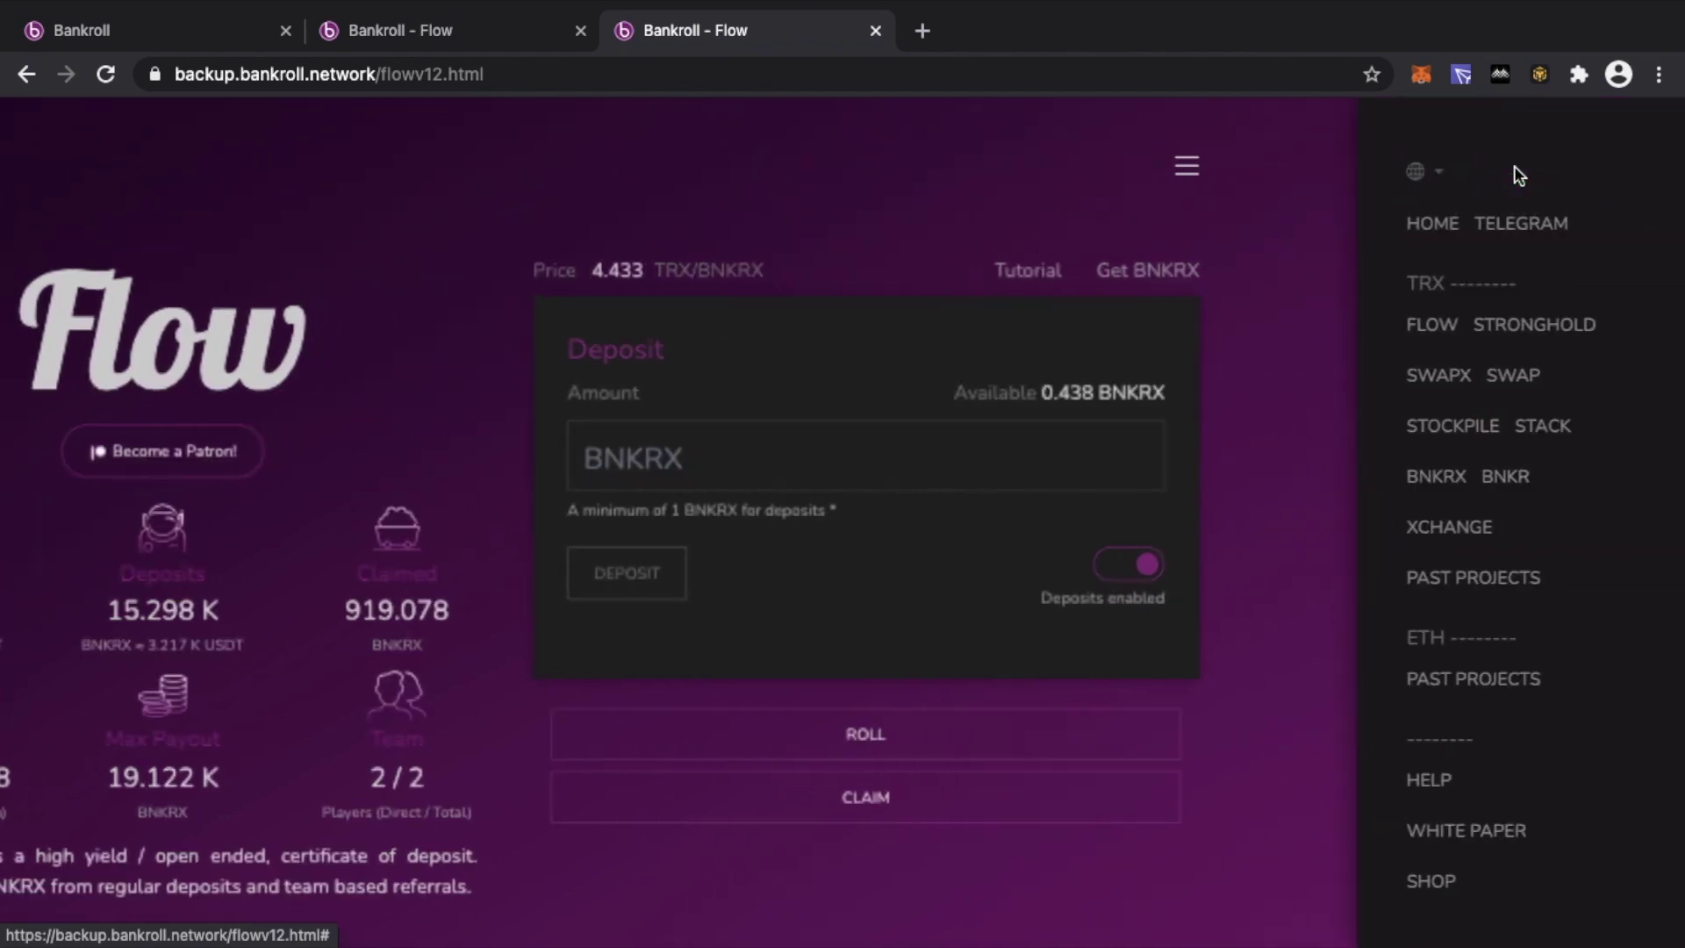
click(1462, 77)
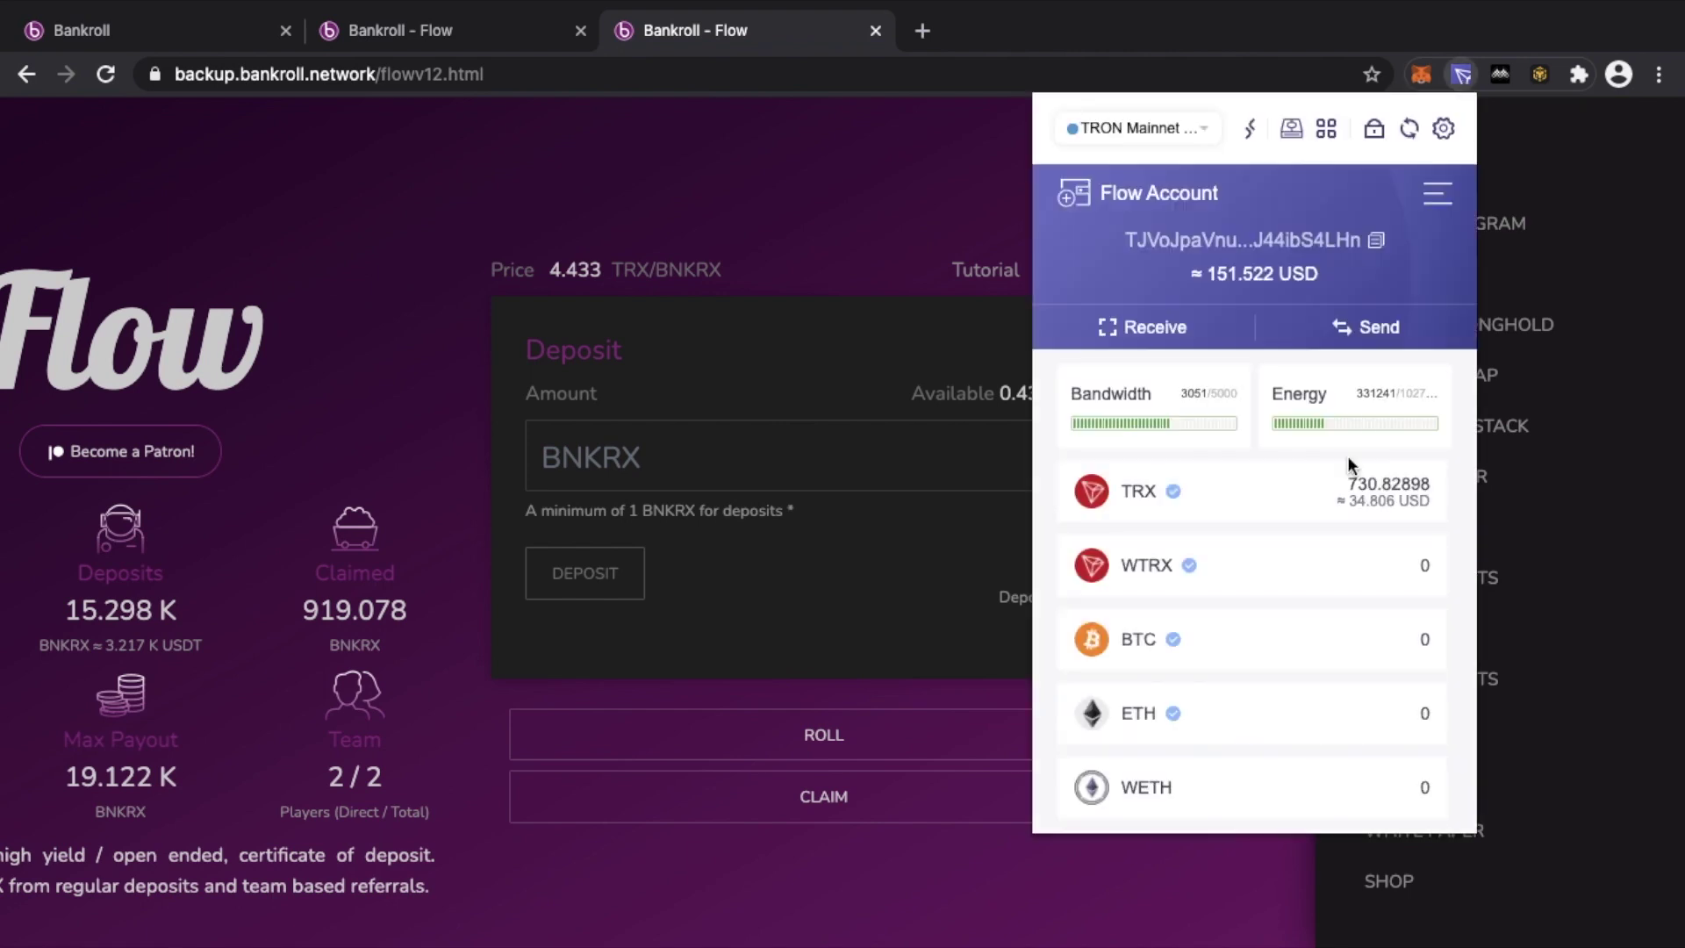
click(1153, 195)
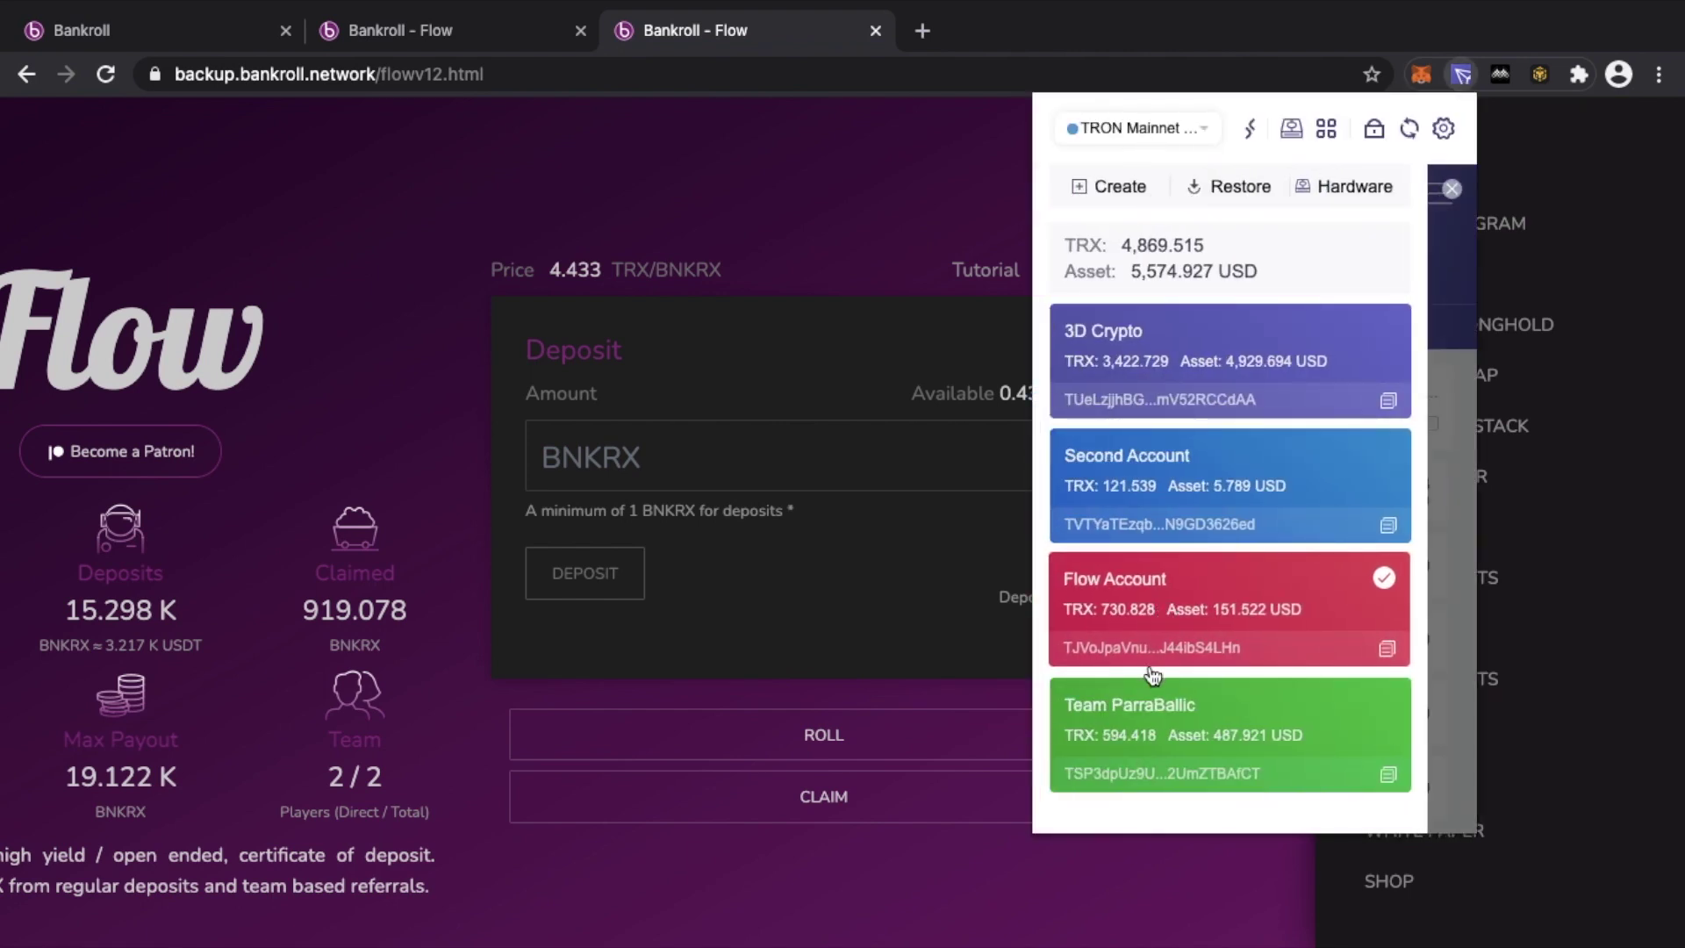
click(1150, 713)
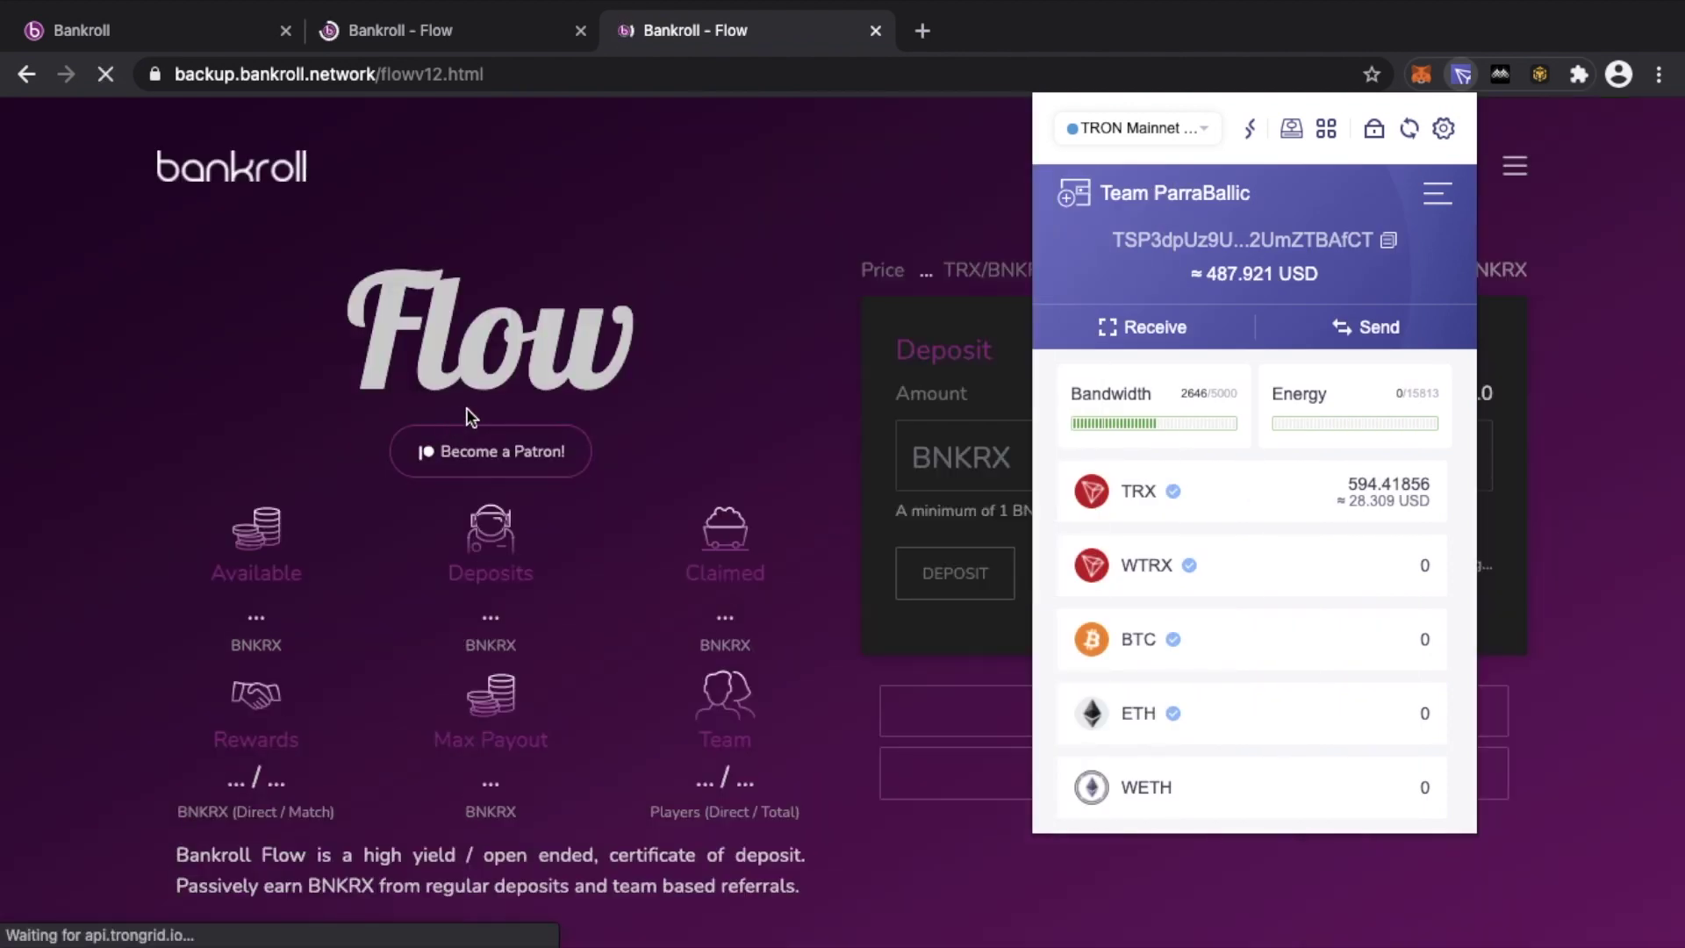
click(720, 451)
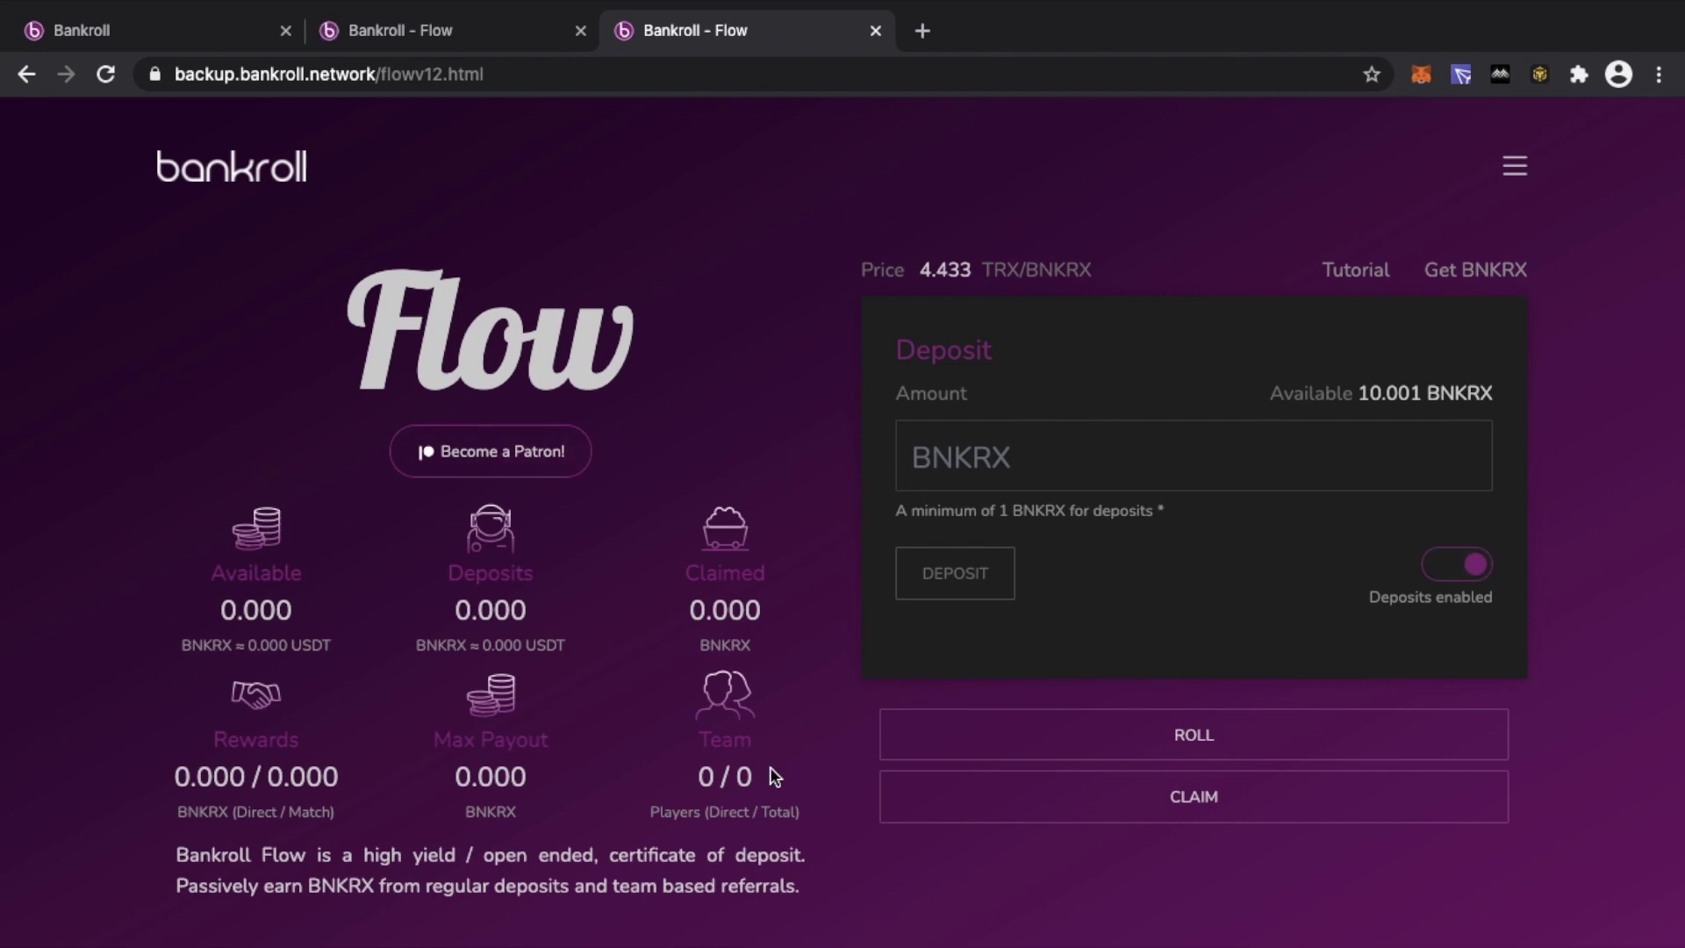
Enter 10 BNKRX as the deposit amount.
scroll(713, 647, down, 1)
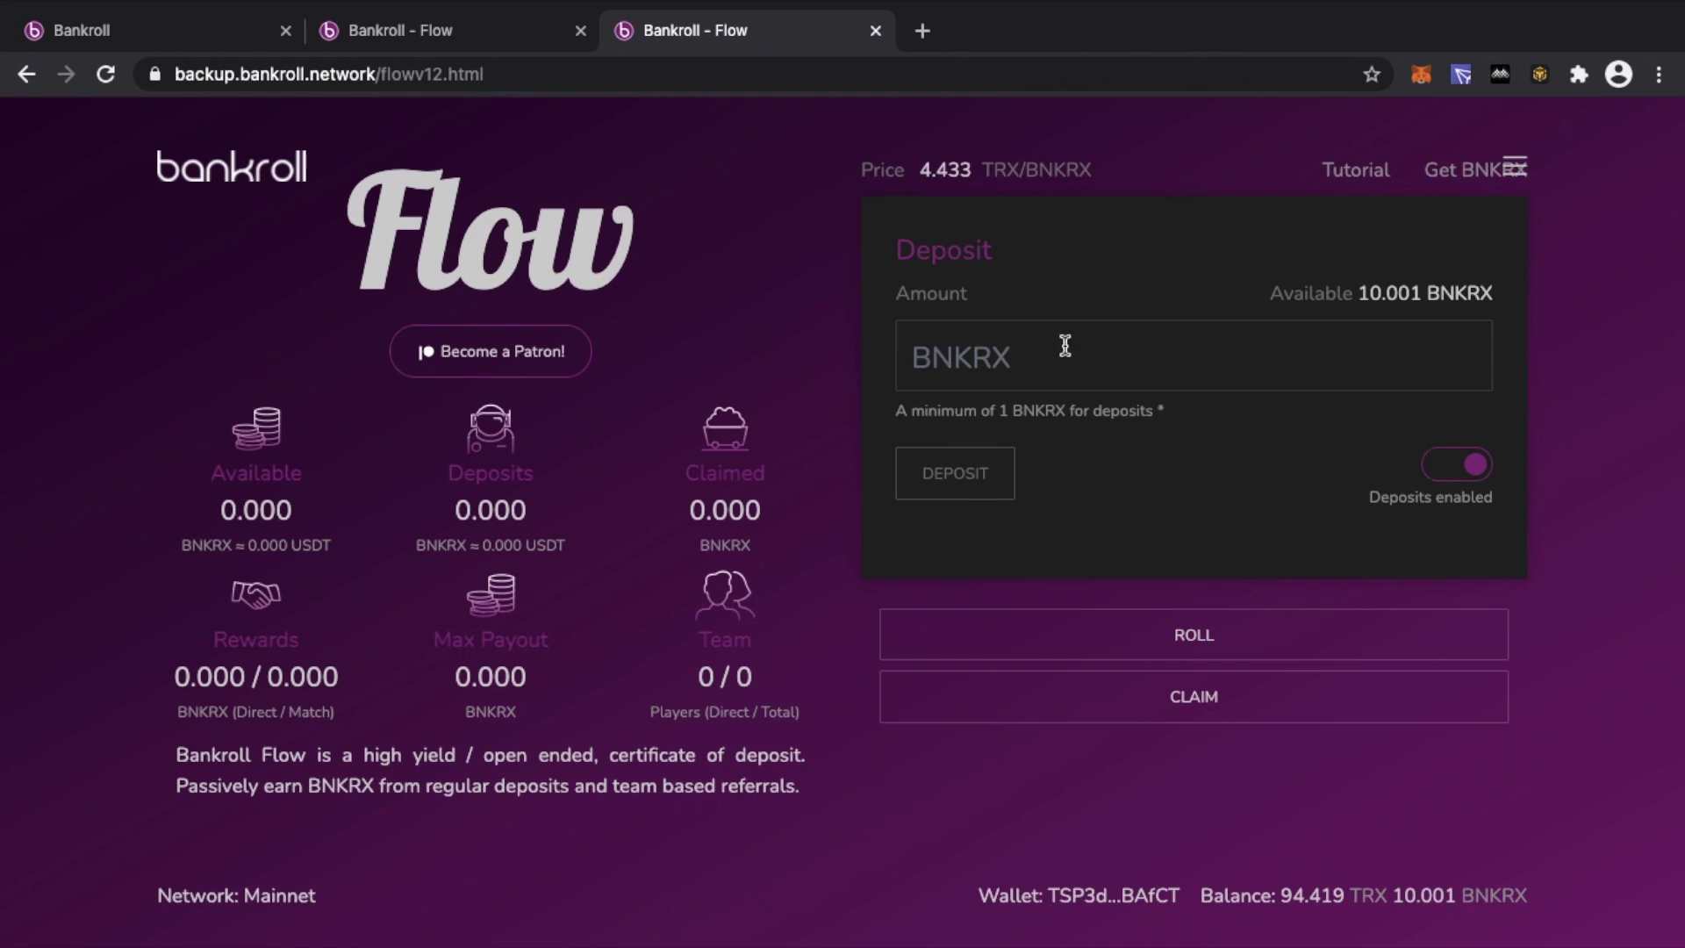
text(10)
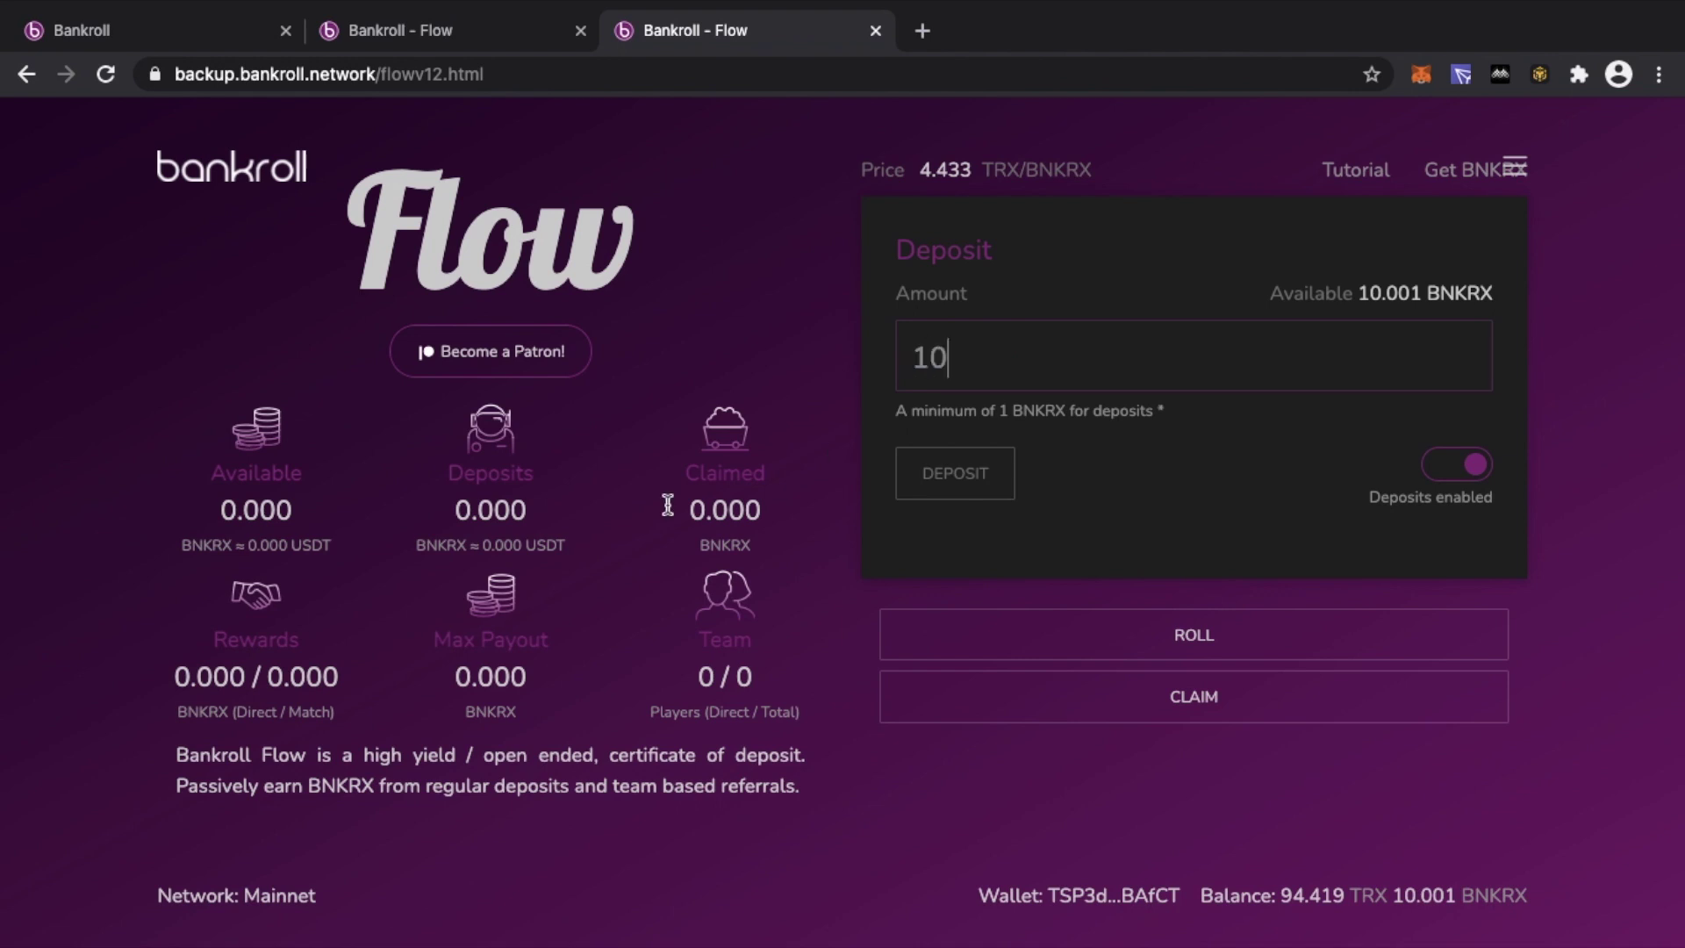
scroll(594, 685, down, 6)
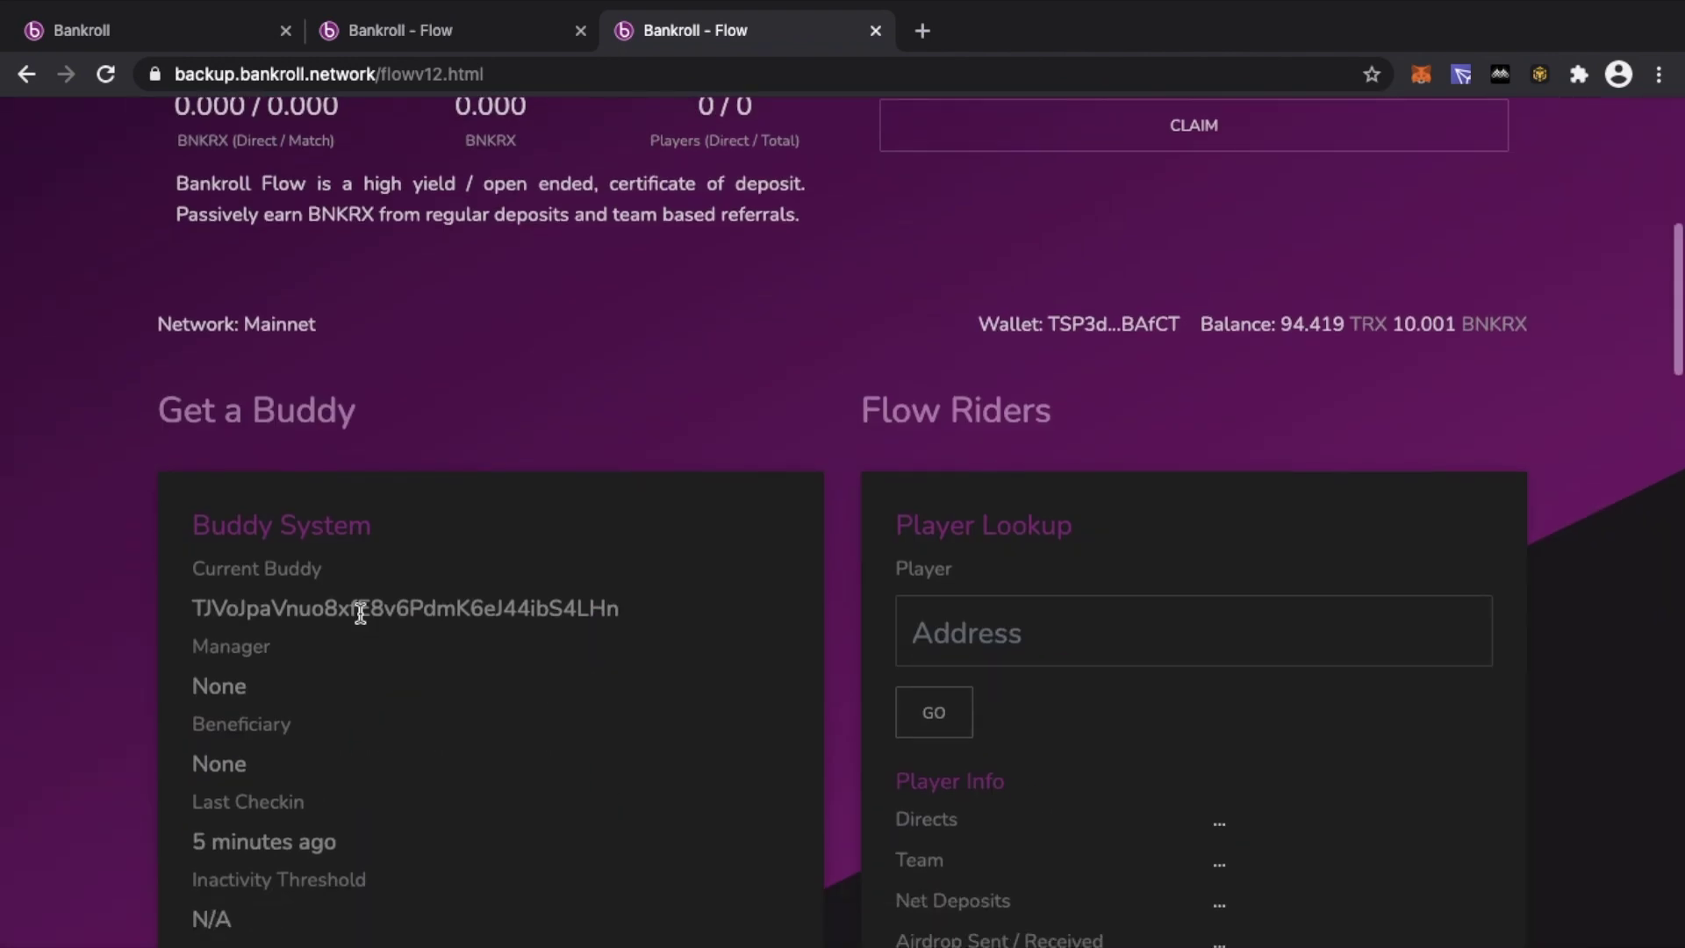
scroll(586, 654, down, 2)
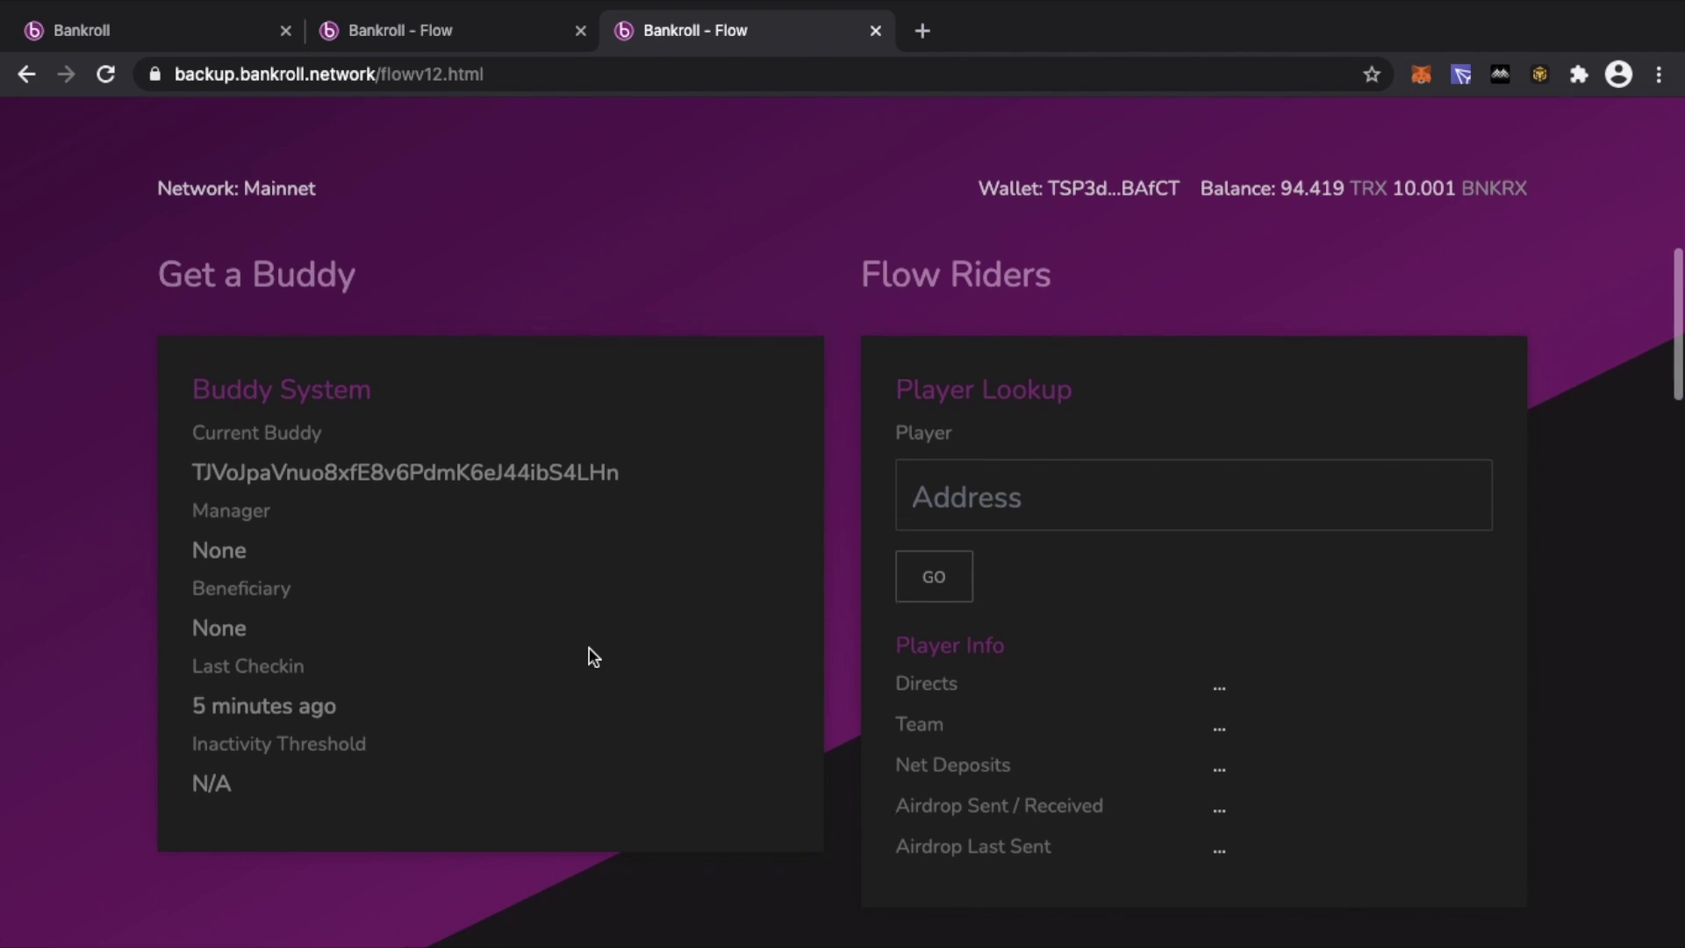
scroll(588, 654, up, 1)
scroll(1141, 474, up, 8)
scroll(820, 519, down, 11)
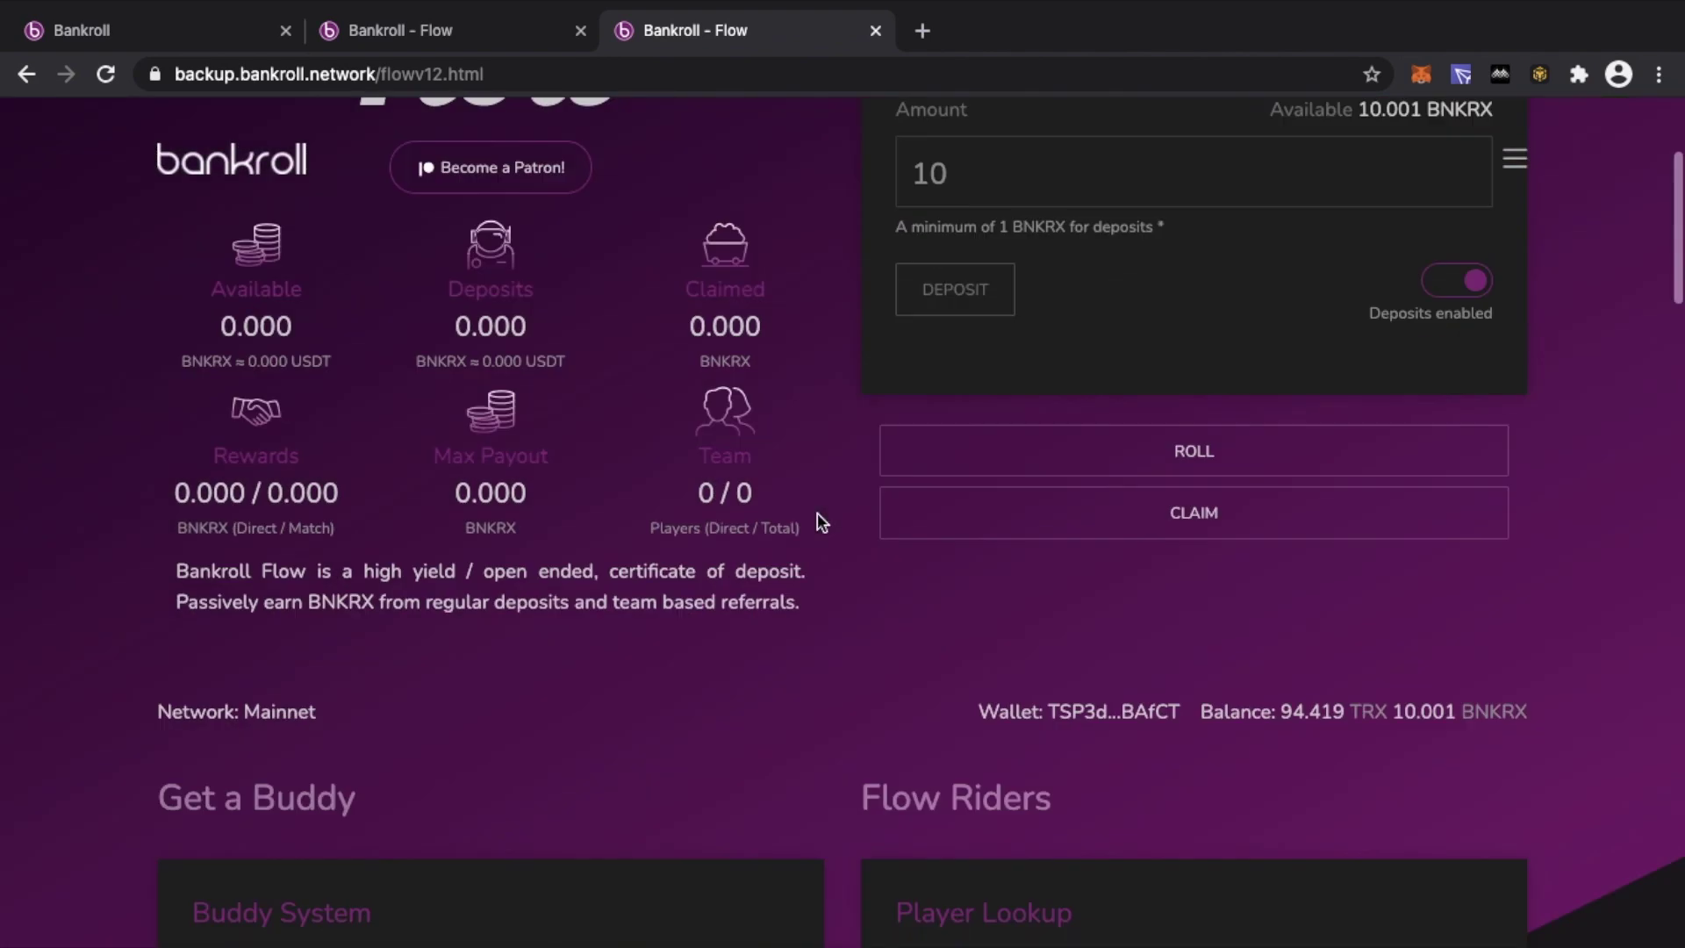
scroll(818, 517, down, 7)
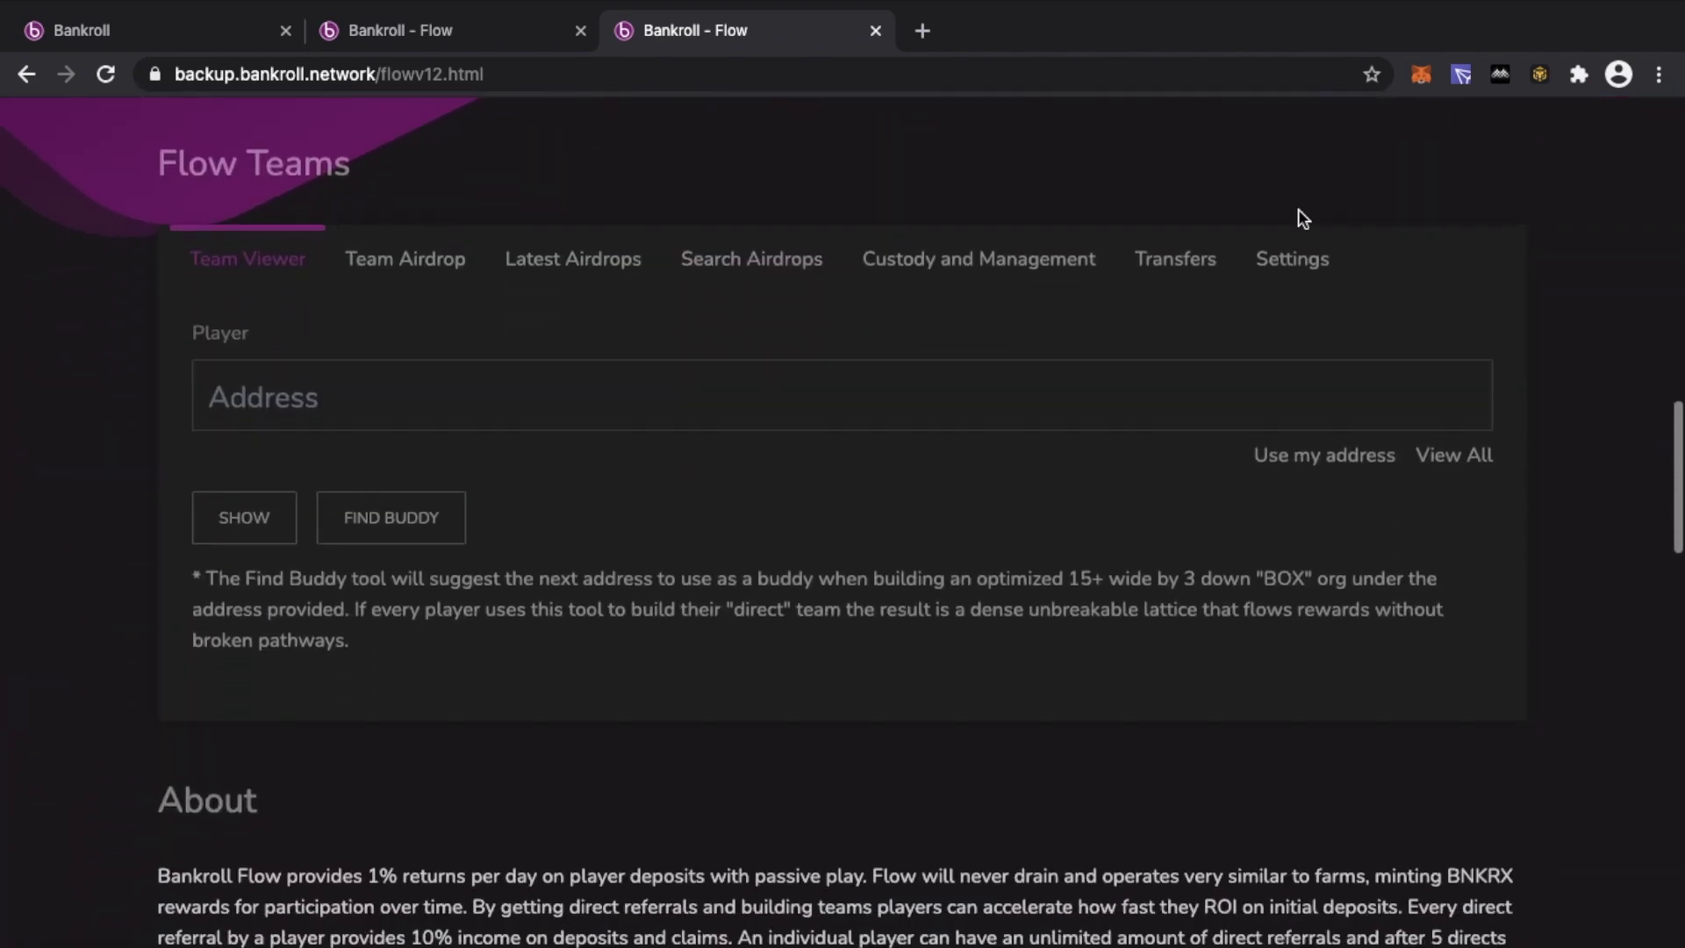
Review the Flow Teams Transfers forms, selecting the Flow v1 Source field.
click(1150, 262)
scroll(696, 466, down, 1)
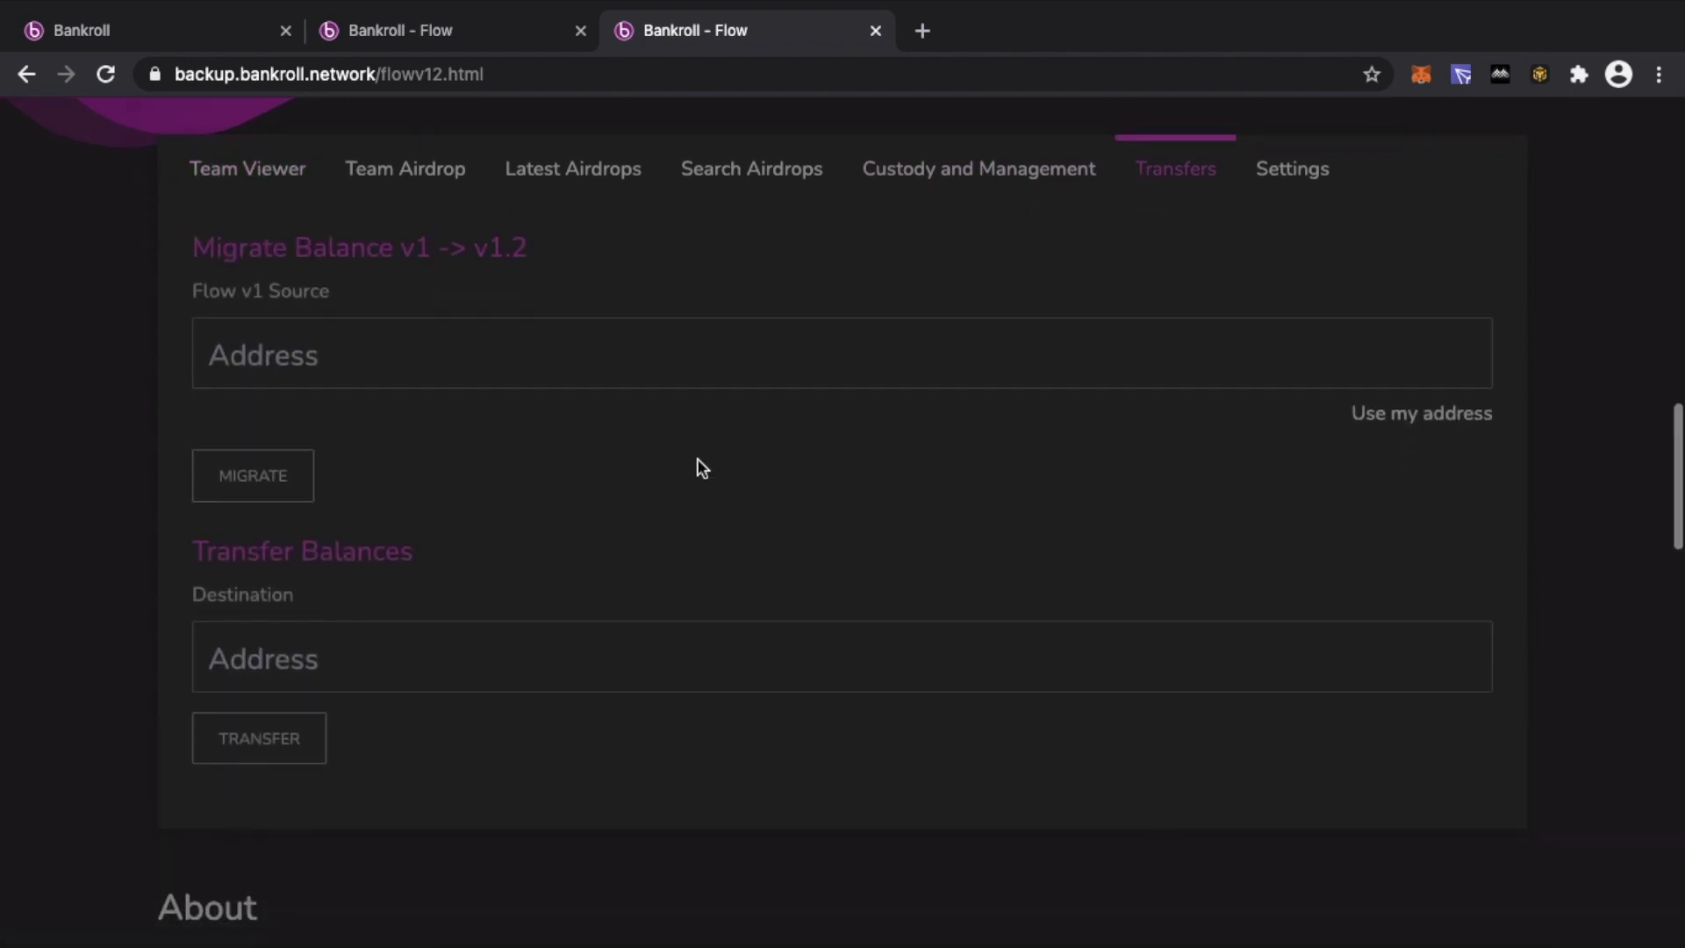
click(430, 331)
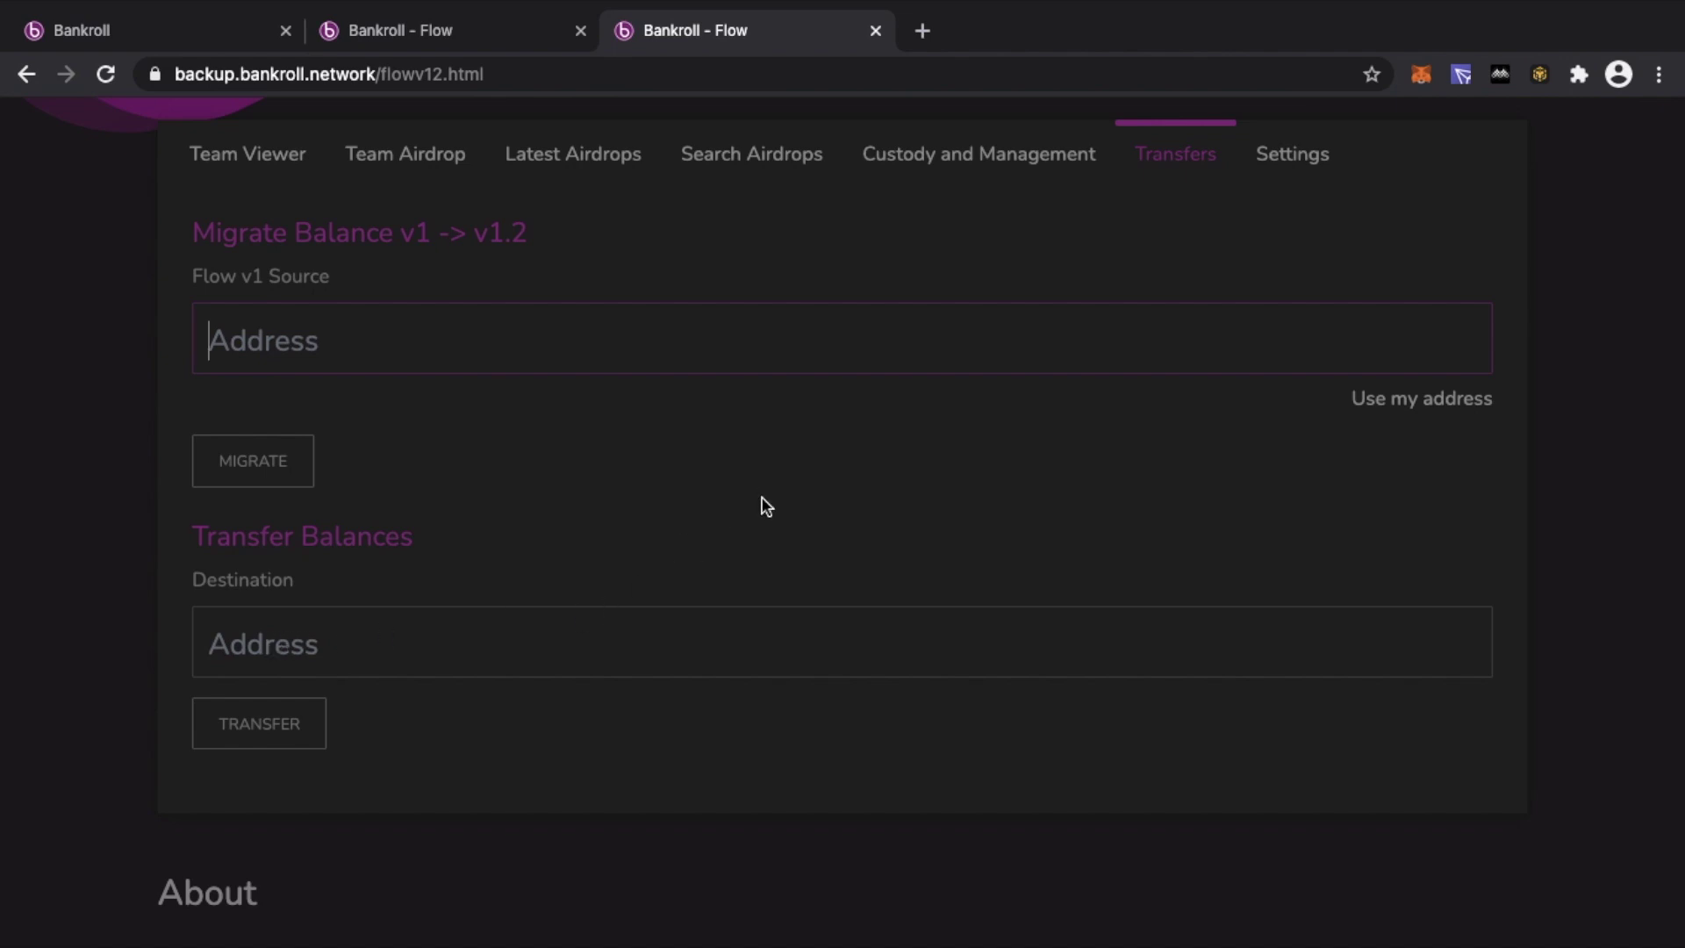
scroll(766, 506, up, 15)
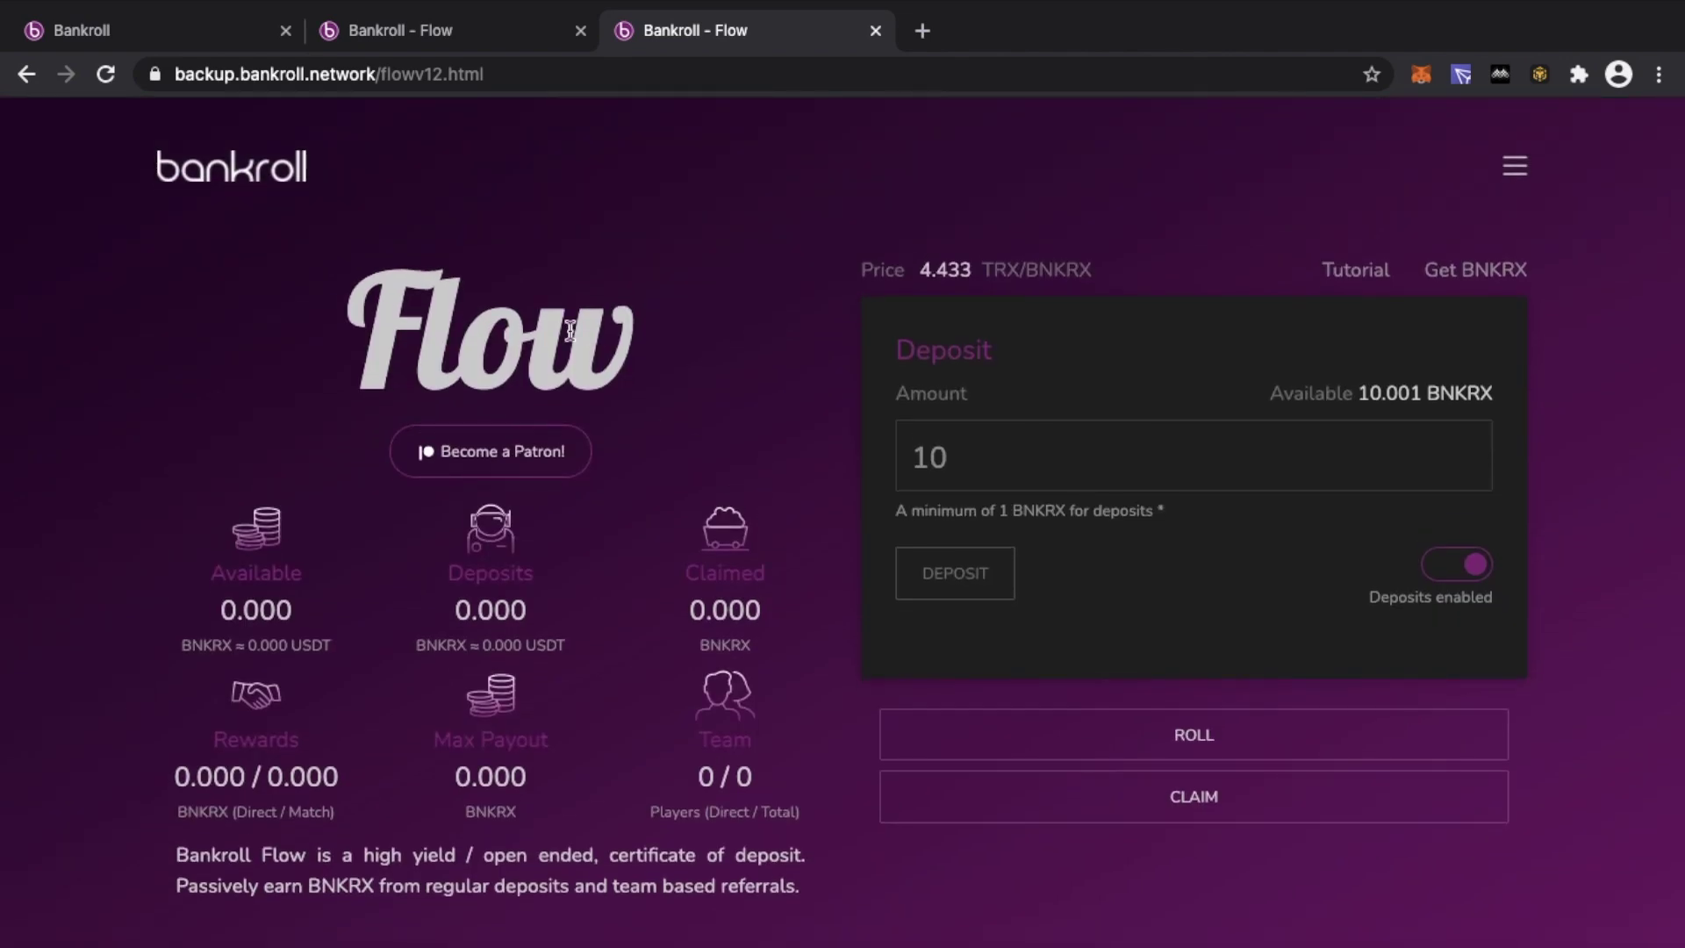
Return to the main Bankroll home page and switch over to Safari.
click(417, 35)
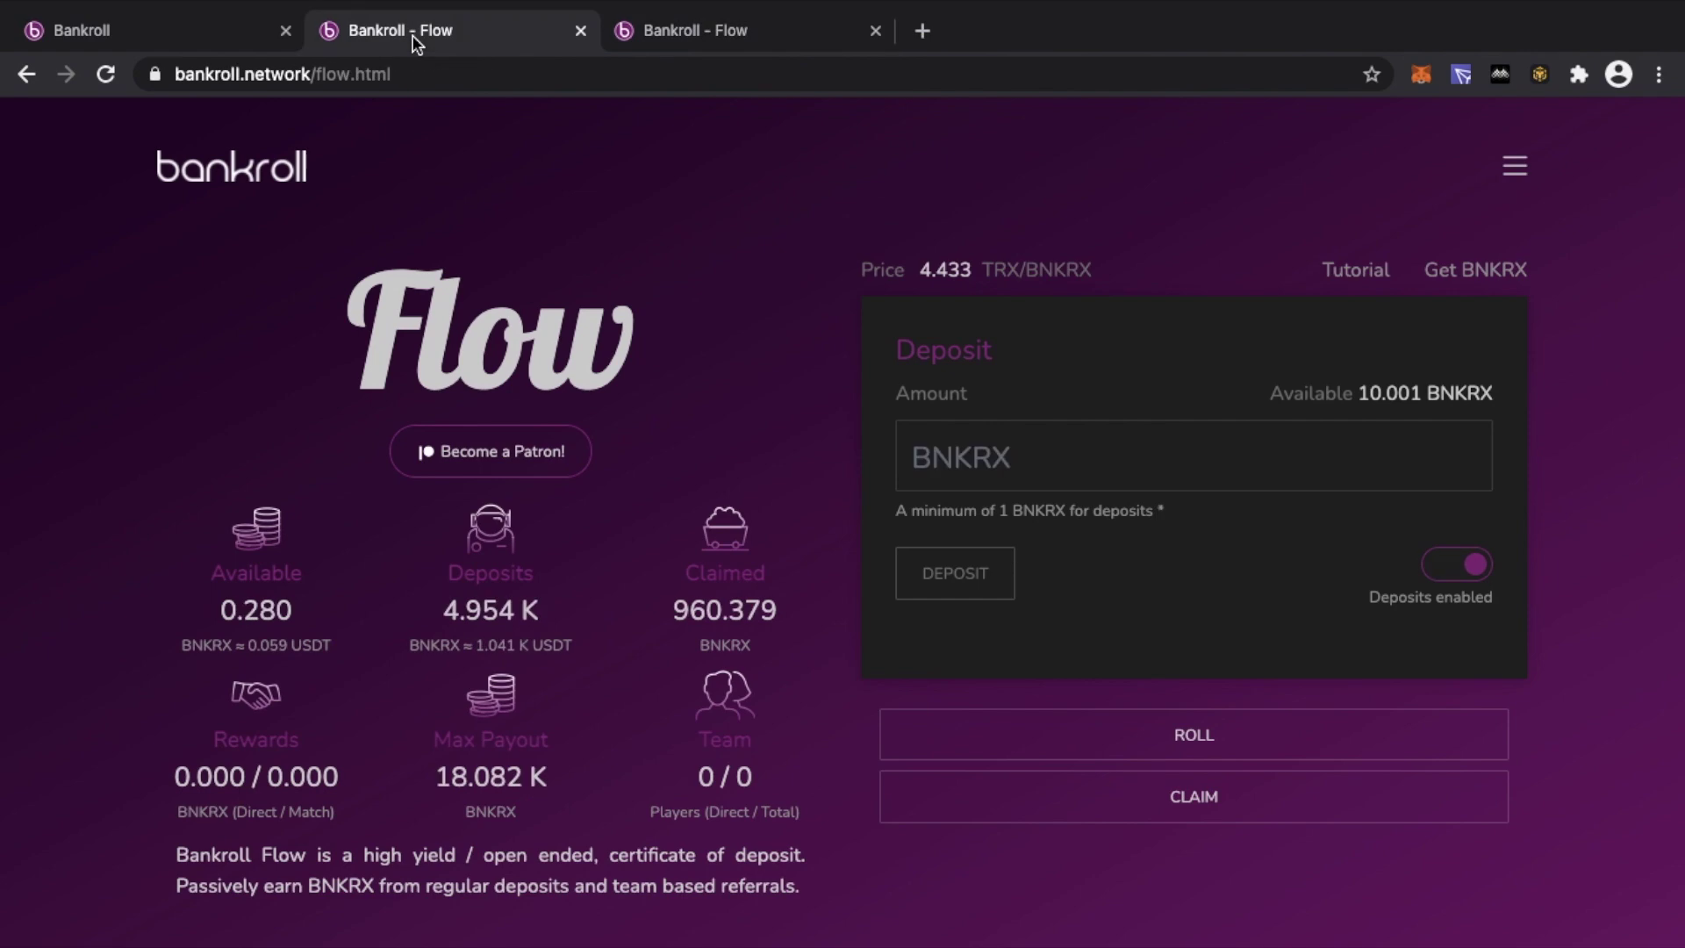
click(228, 32)
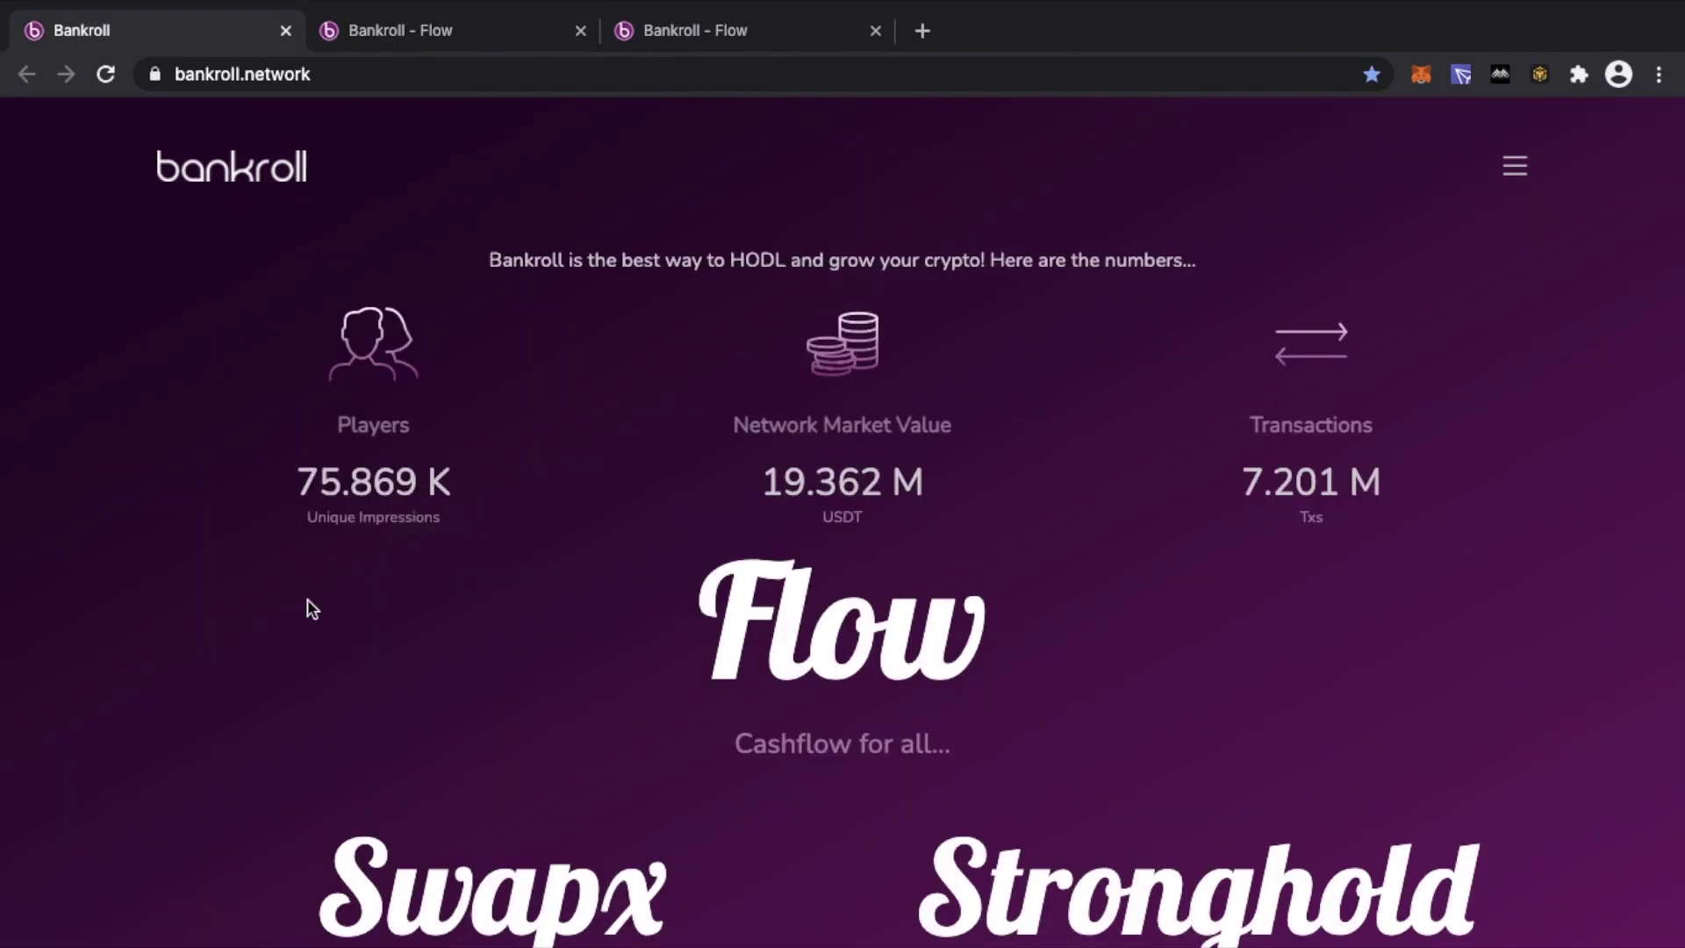
key(super+Tab)
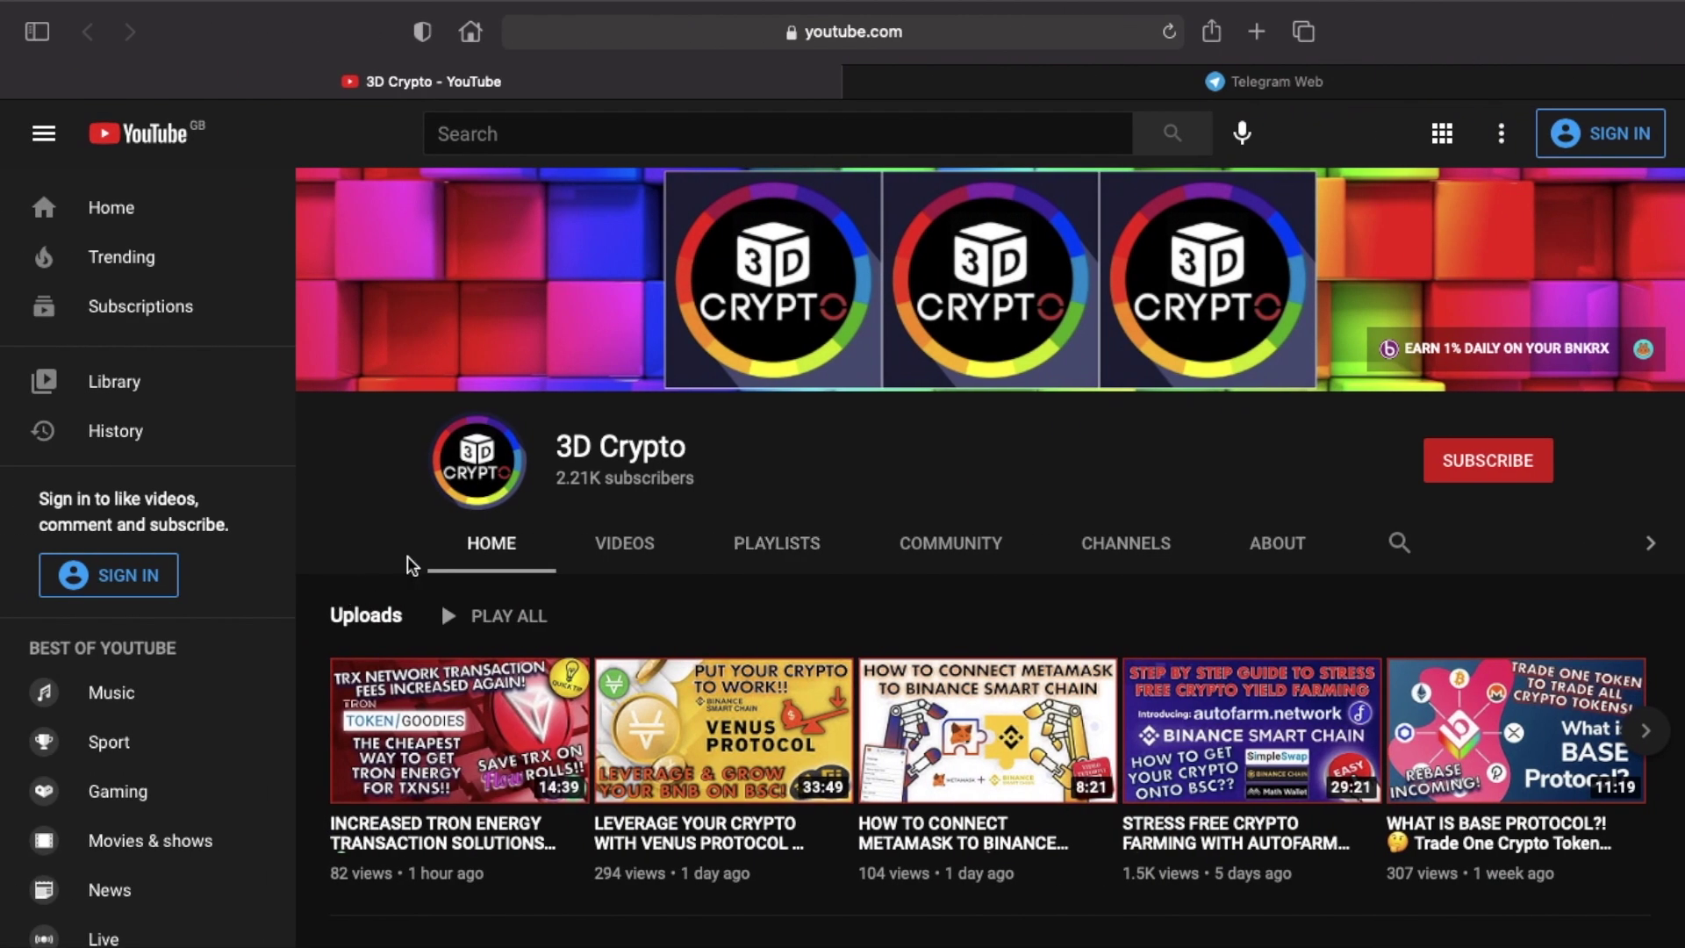
click(1248, 88)
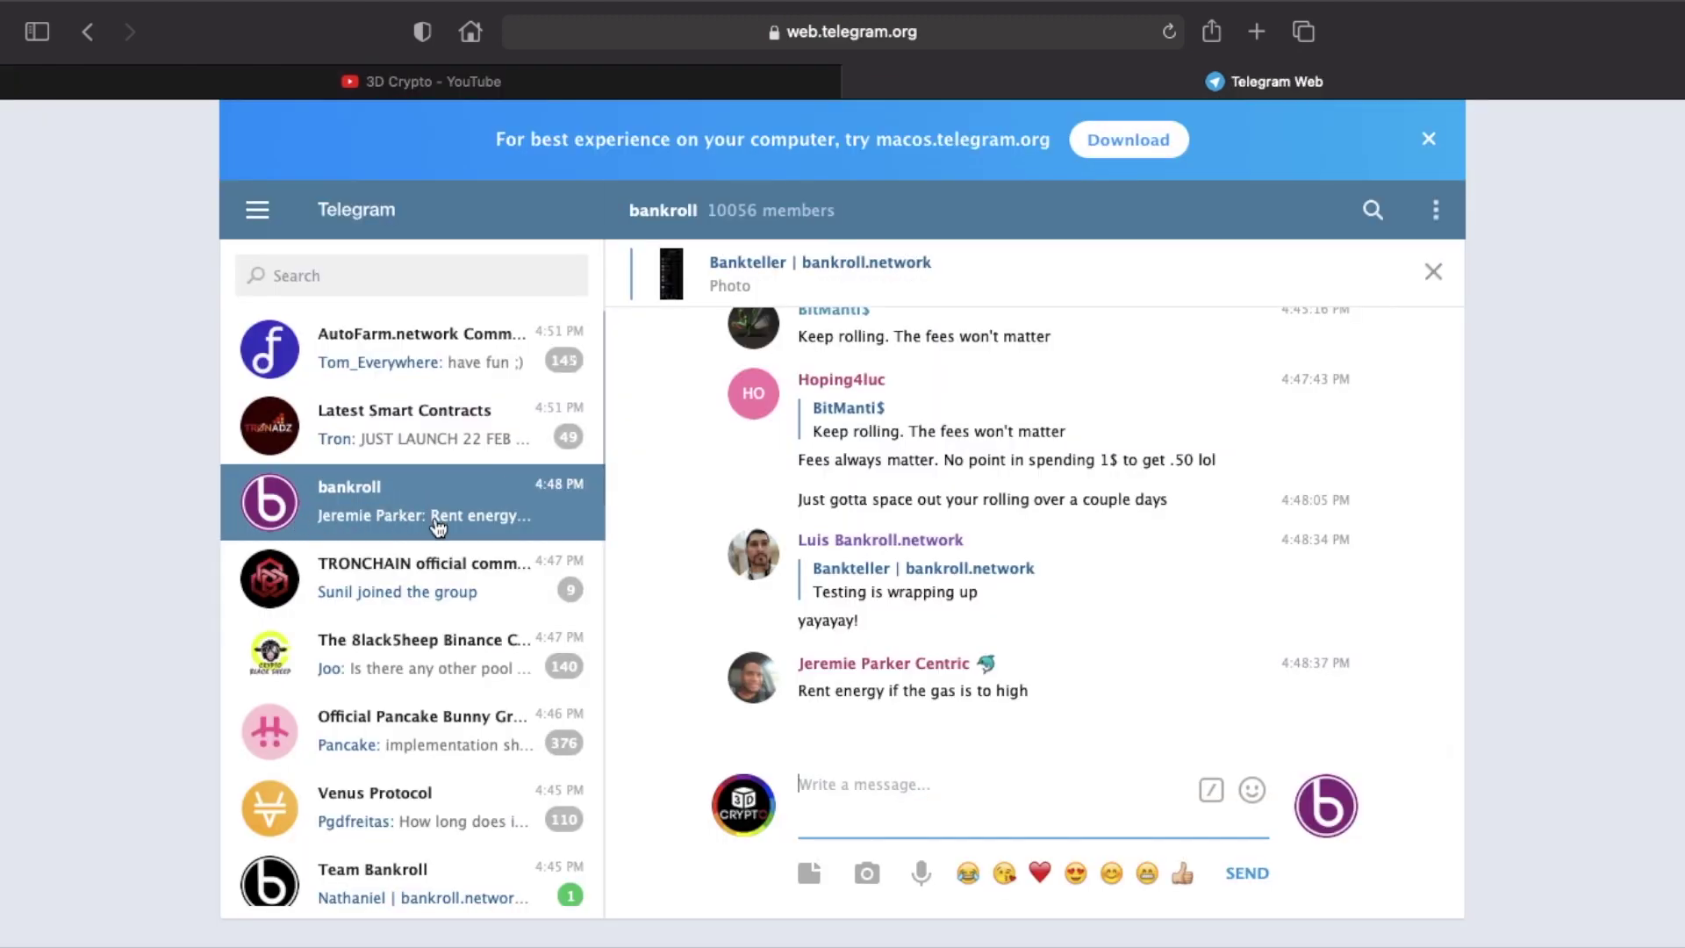
scroll(910, 435, up, 2)
scroll(911, 435, down, 2)
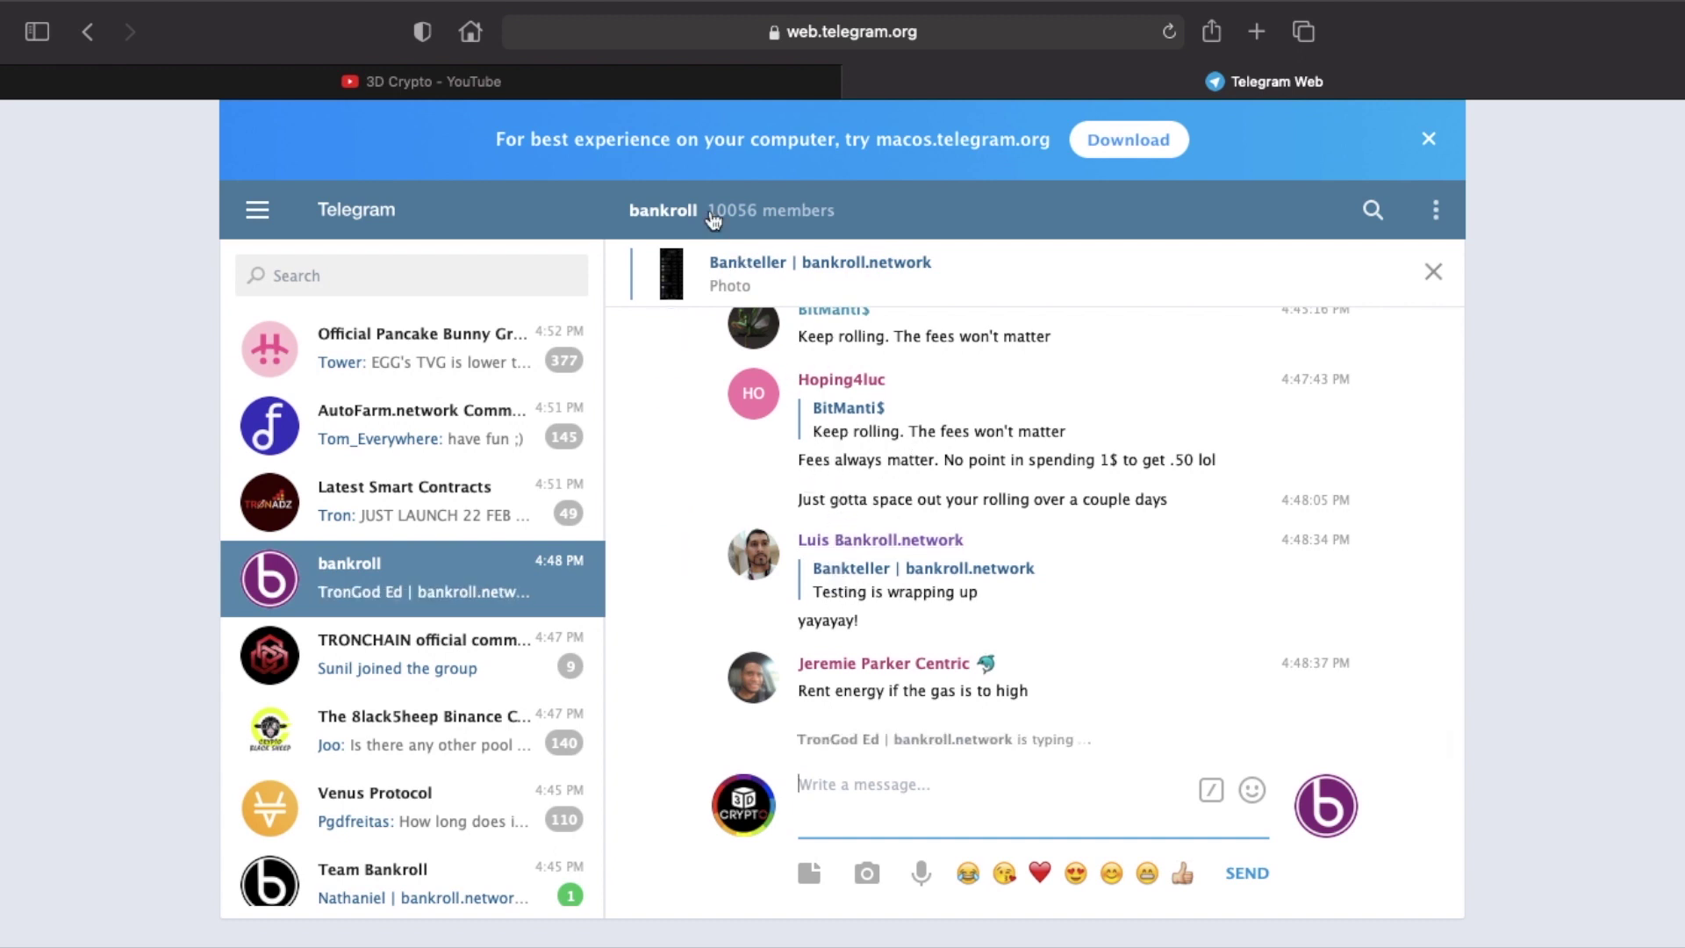
click(629, 88)
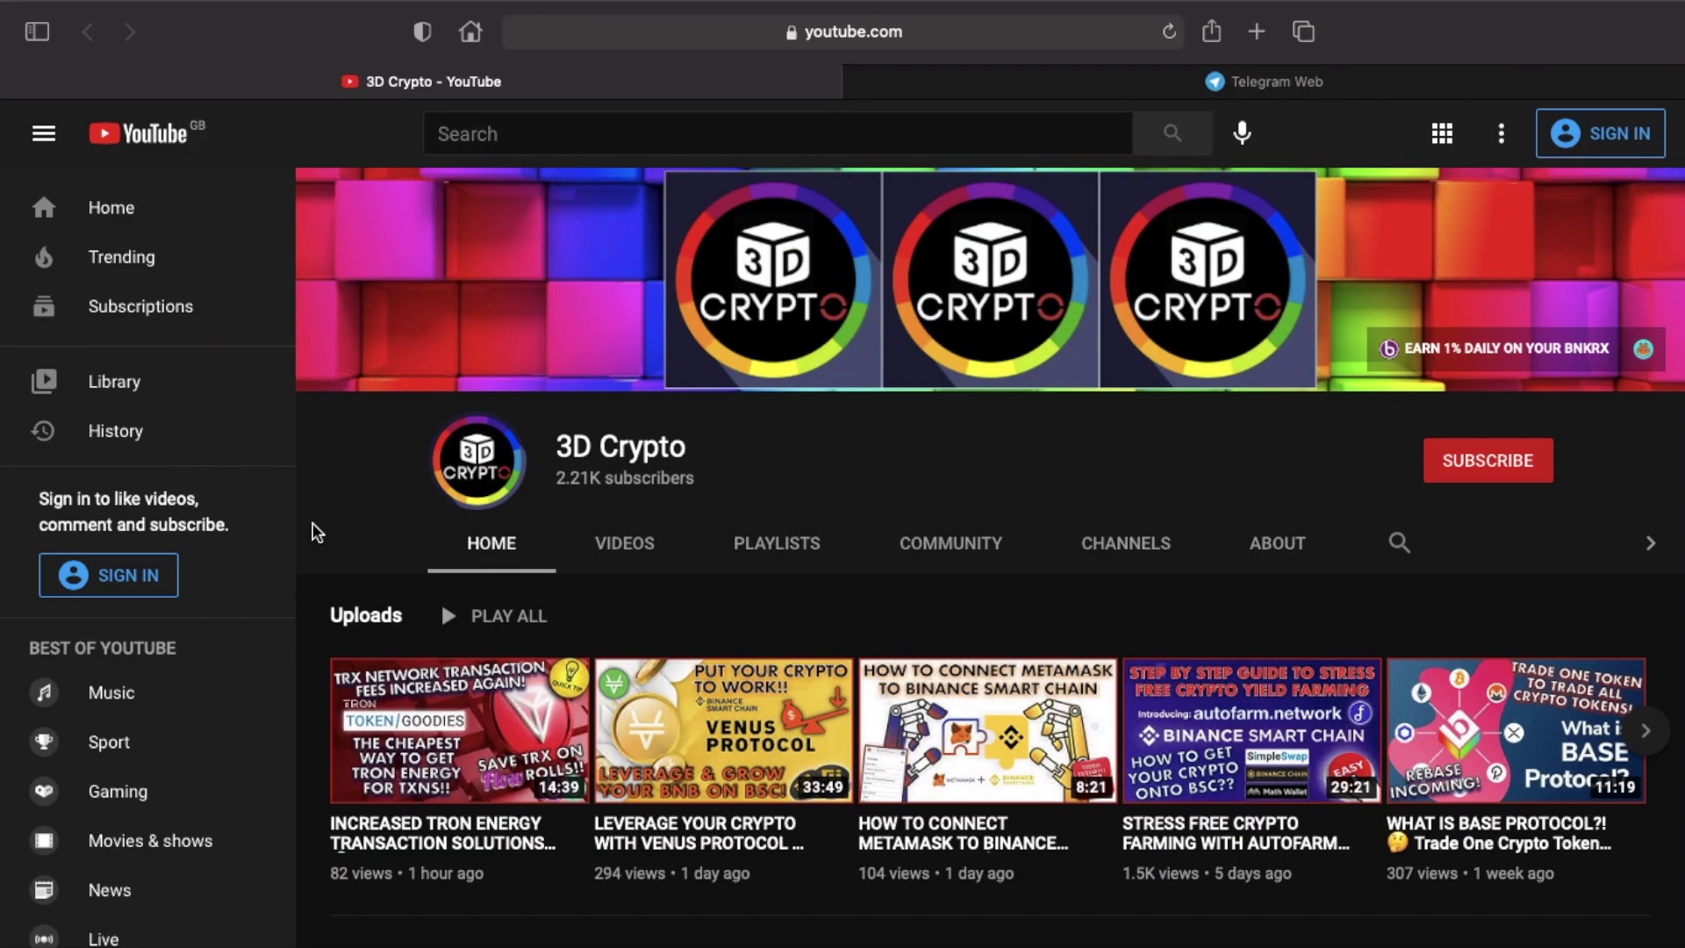